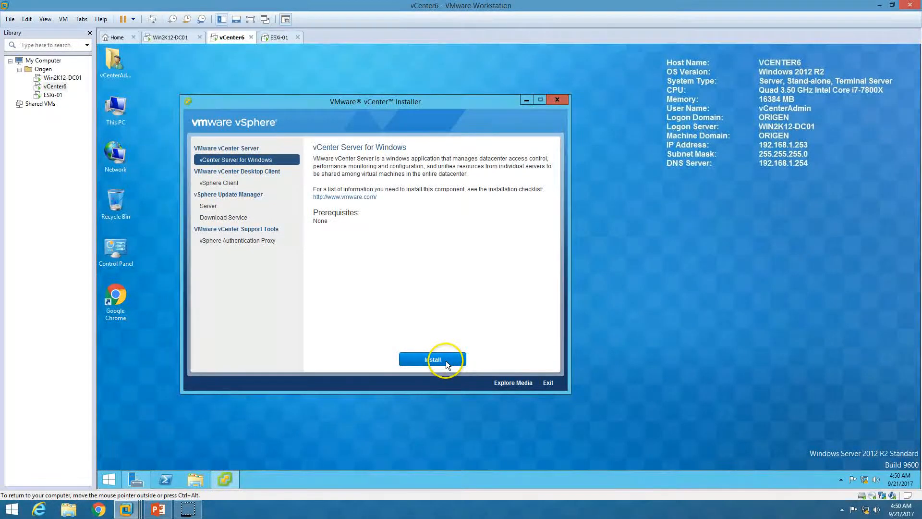
Open Task Manager with full details and arrange it to the right of the installer window.
right_click(761, 483)
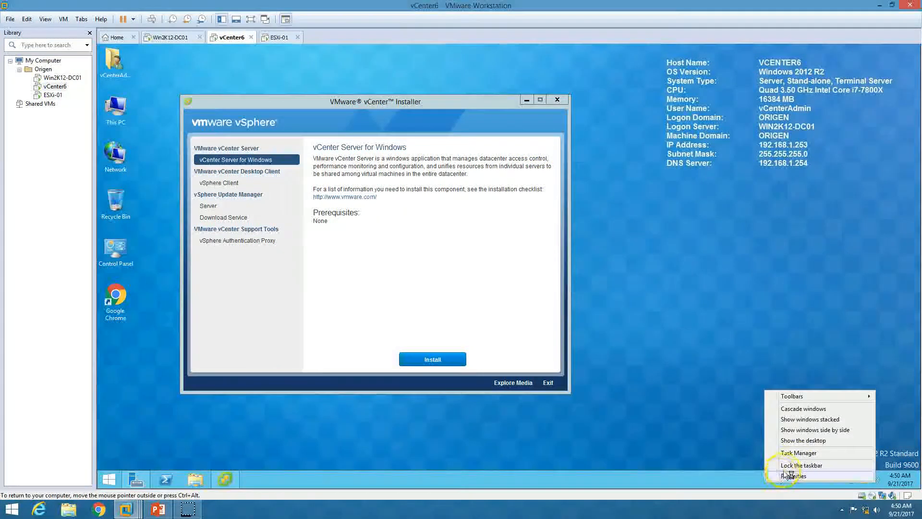
left_click(787, 453)
left_click_drag(275, 140, 749, 136)
left_click(691, 291)
left_click_drag(450, 100, 420, 108)
left_click_drag(710, 134, 676, 114)
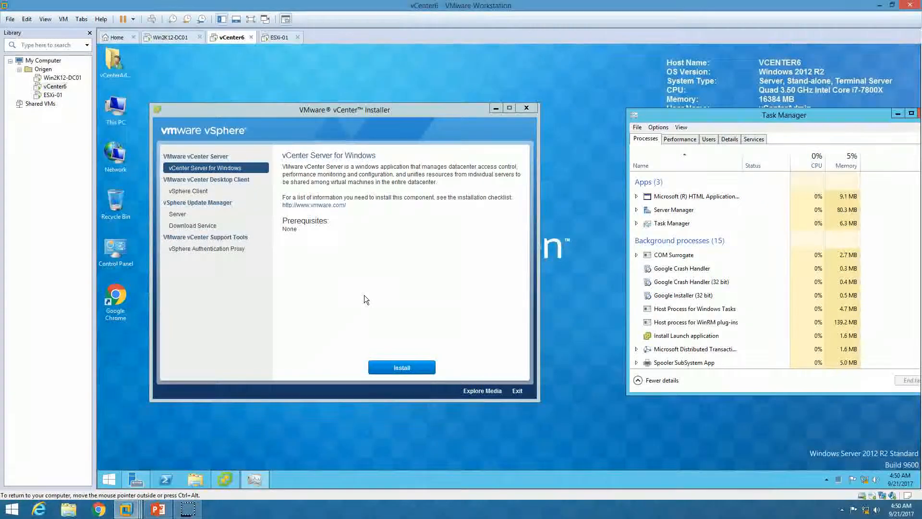
Launch the vCenter Server for Windows installer.
left_click(382, 288)
left_click(373, 296)
left_click(305, 362)
left_click(557, 214)
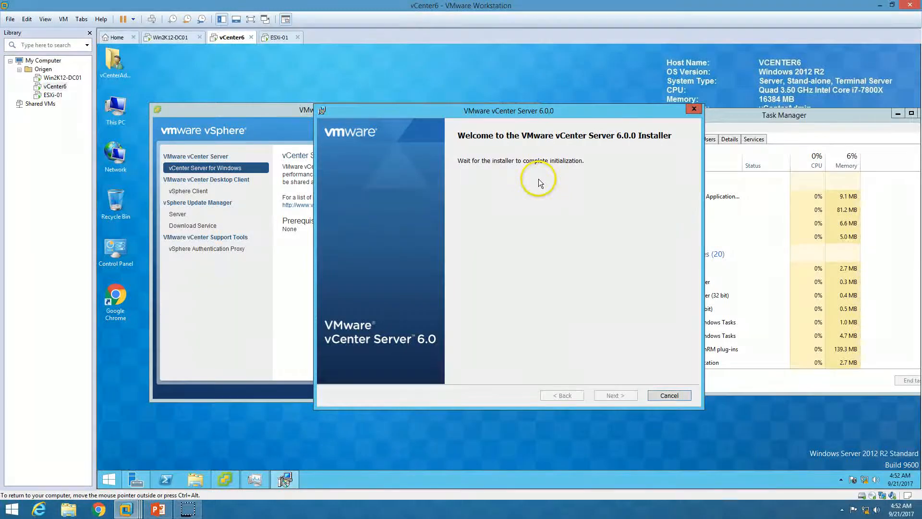
Move the installer left, then accept the vCenter Server license agreement past the welcome page.
left_click_drag(556, 111, 515, 106)
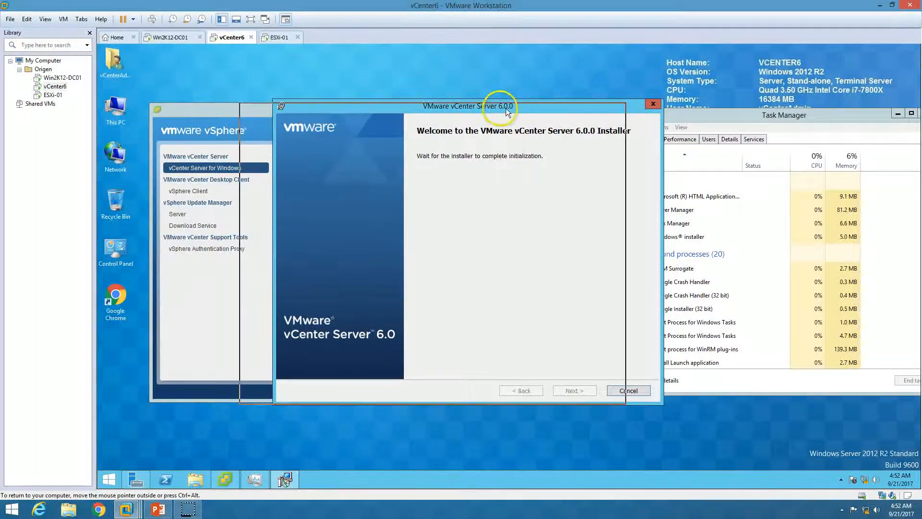
left_click_drag(505, 108, 464, 110)
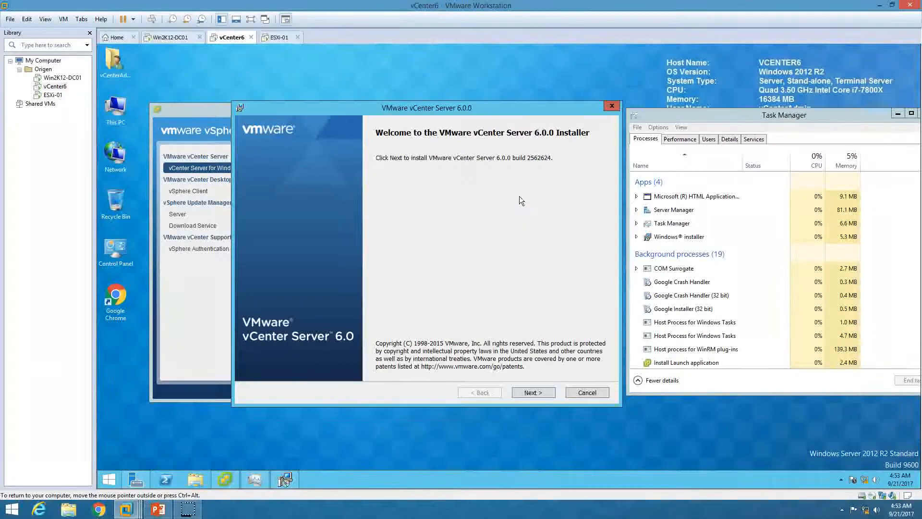
left_click(548, 400)
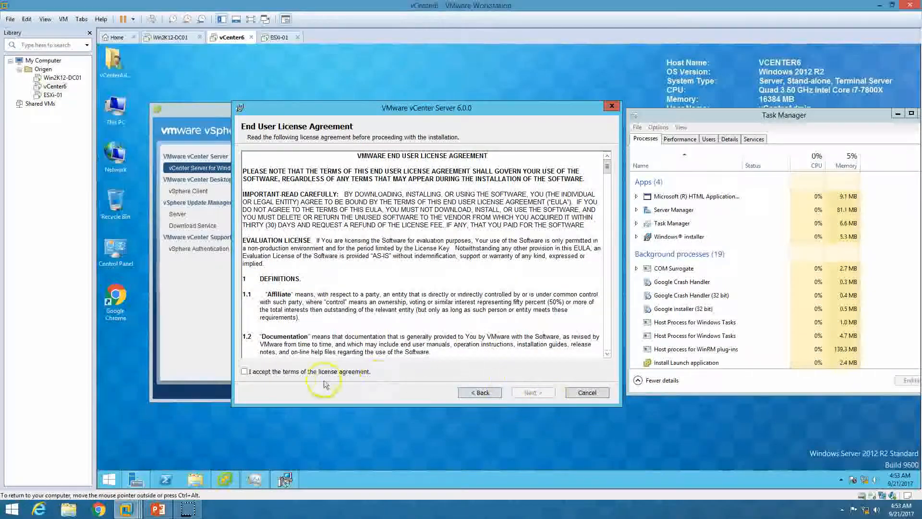
left_click(294, 376)
left_click(533, 392)
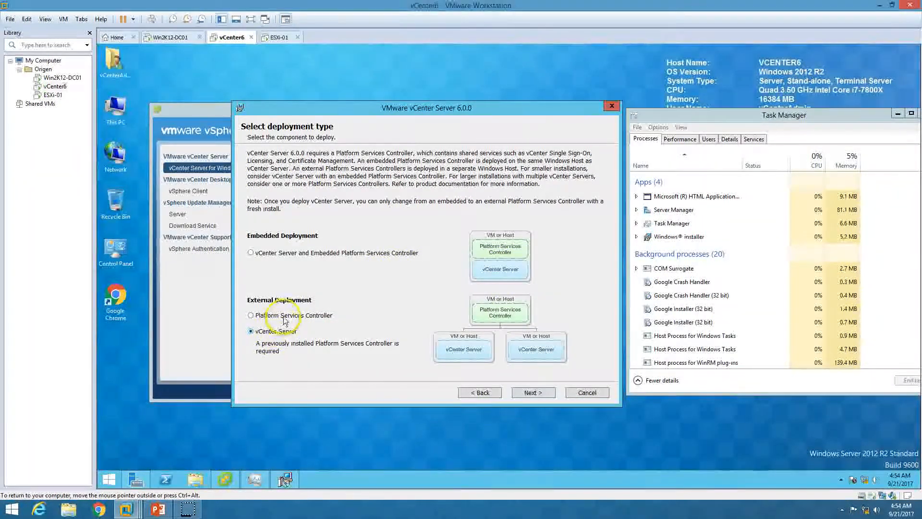
Choose the embedded Platform Services Controller deployment and keep system name vCenter6.ORIGEN.CO.
left_click(278, 332)
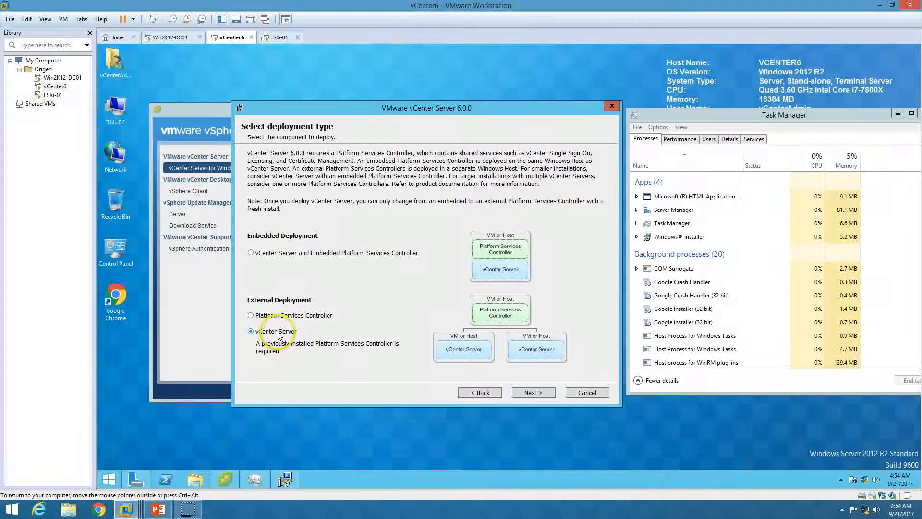
left_click(286, 317)
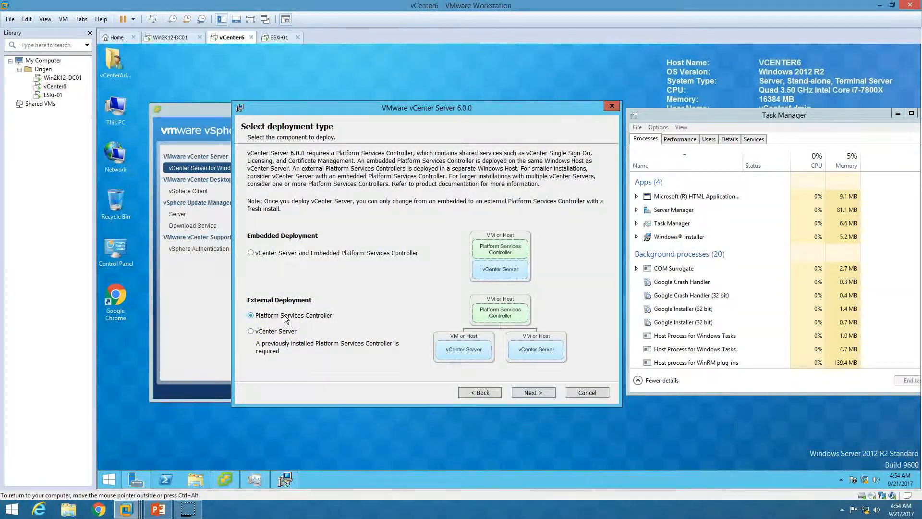
left_click(281, 255)
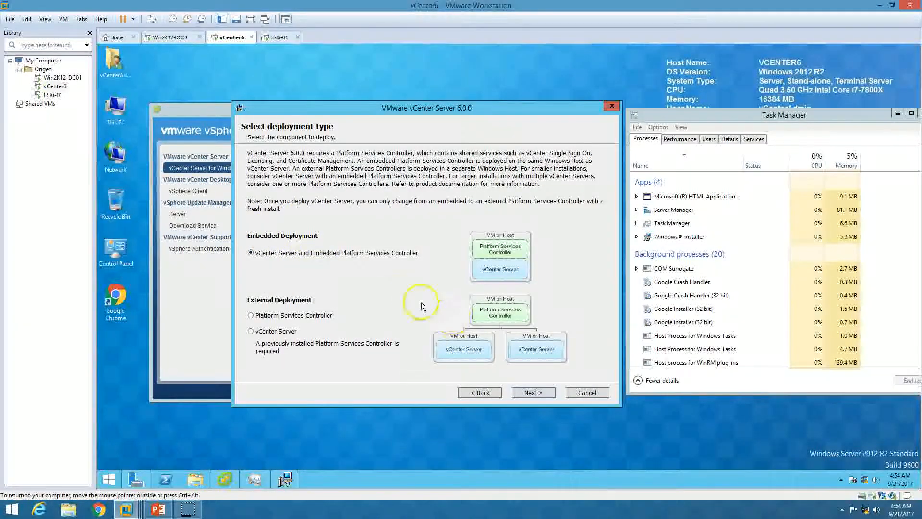
left_click(544, 393)
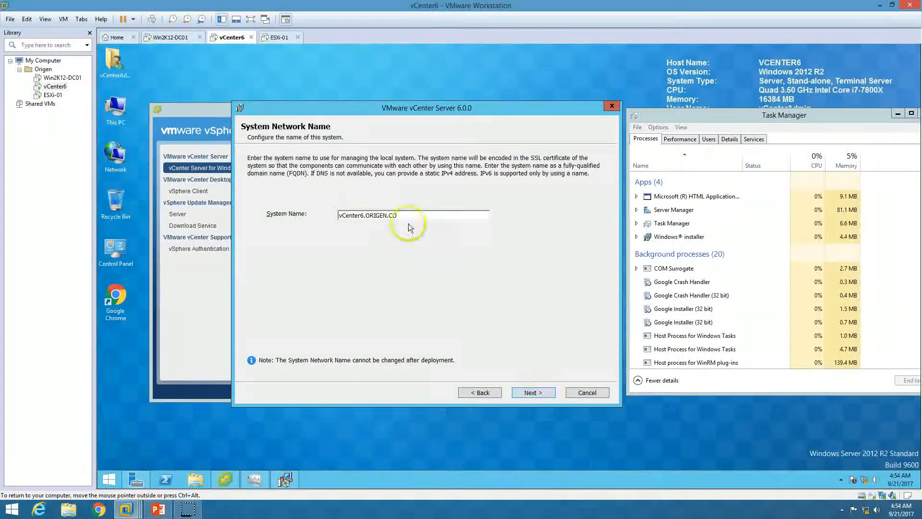
left_click_drag(414, 215, 319, 214)
left_click(533, 393)
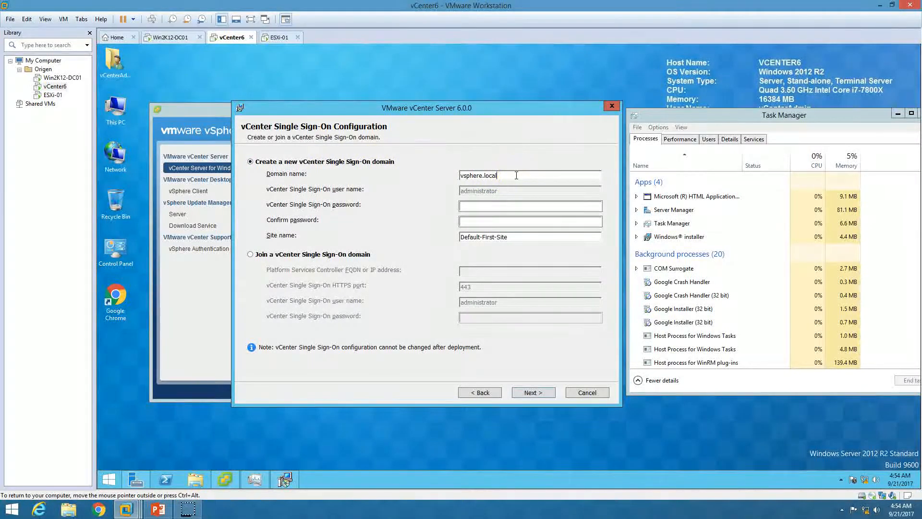
Enter the vsphere.local SSO password and set the site name to ORIGEN-HO.
left_click_drag(516, 175, 428, 176)
left_click(468, 205)
type("•••••")
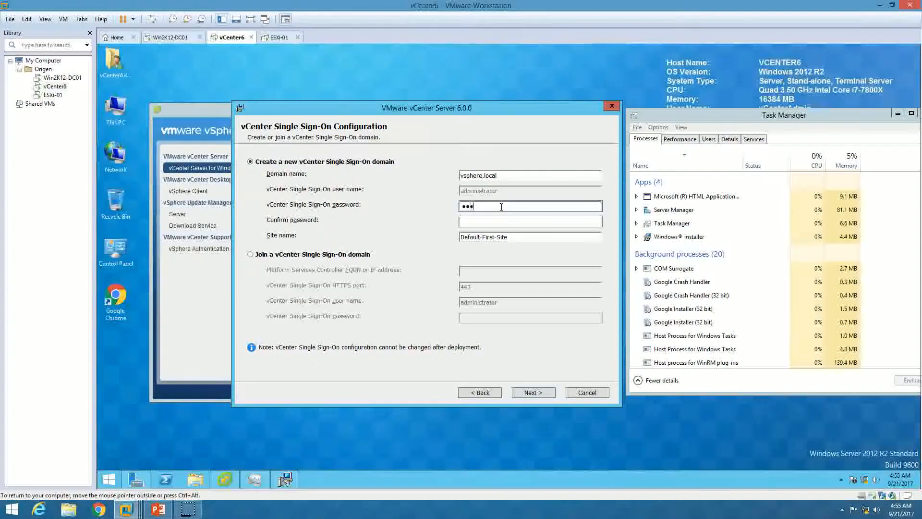
type("•••")
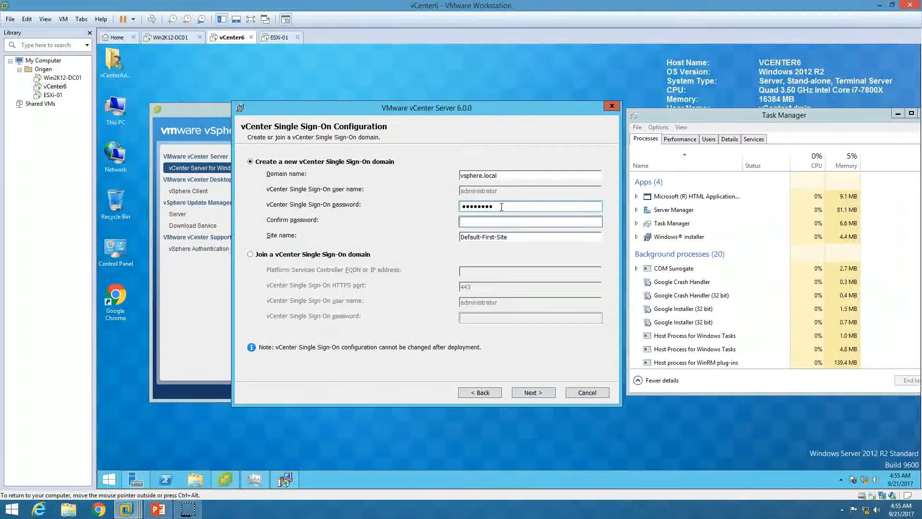
type("••••••••")
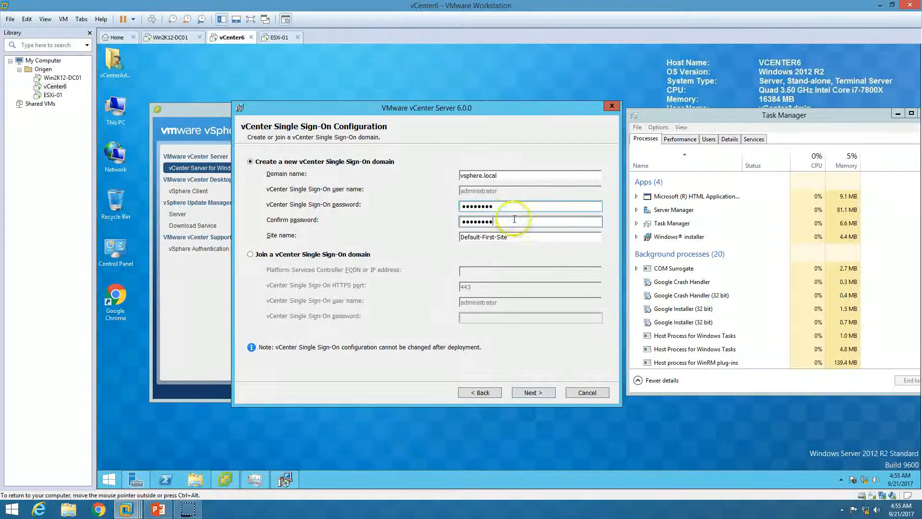
left_click_drag(555, 237, 431, 235)
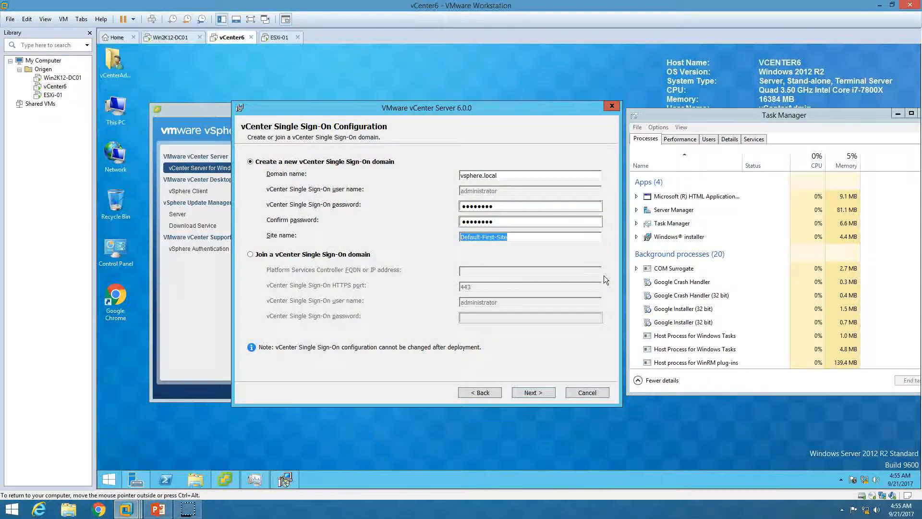
type("ORIGEN-HO")
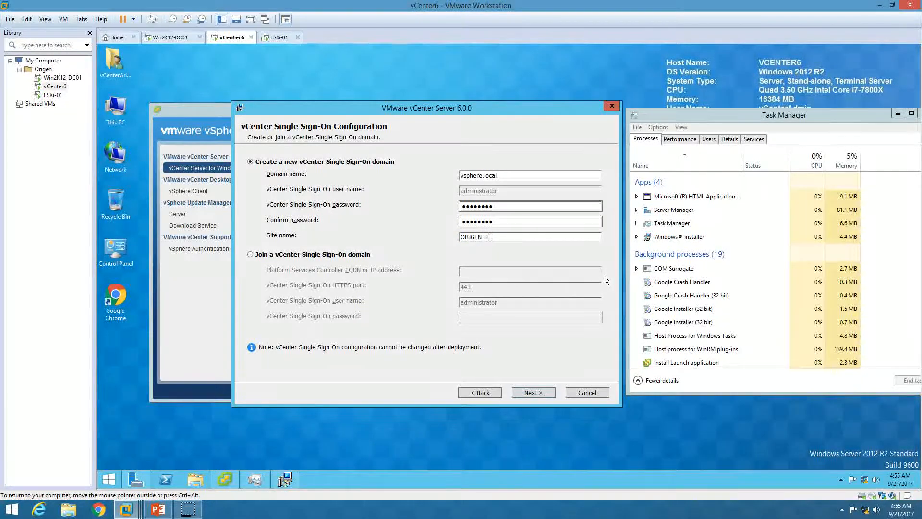
left_click(600, 342)
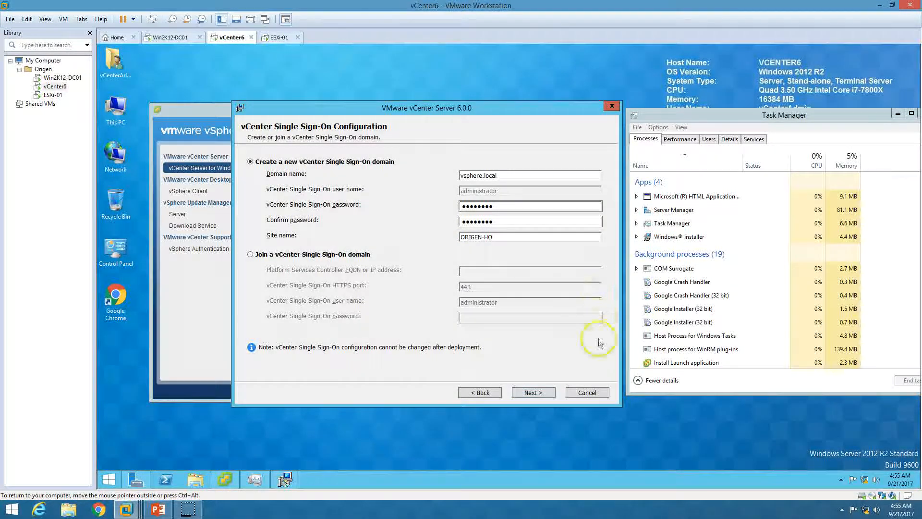
left_click(532, 392)
Clear the password mismatch by re-entering and confirming the SSO password with Caps Lock off.
left_click(599, 294)
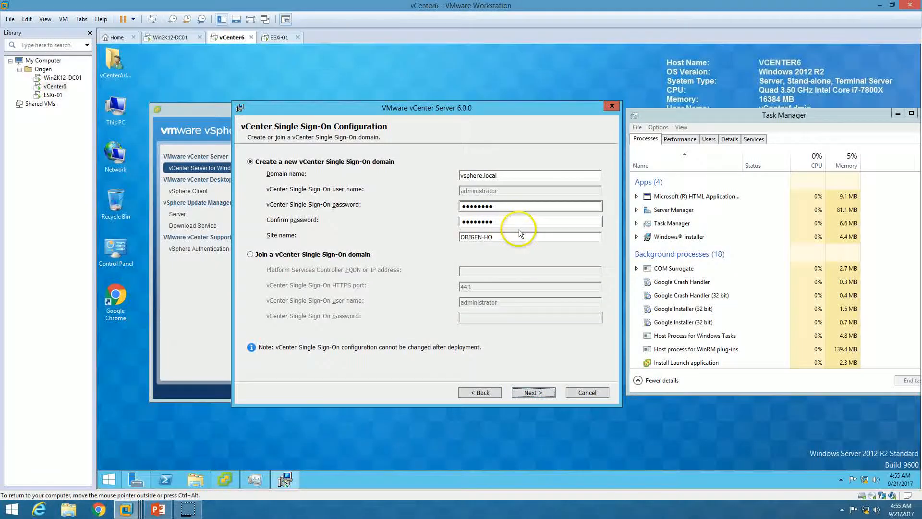
key("Caps_Lock")
type("••••••••")
key("Tab")
type("••••••")
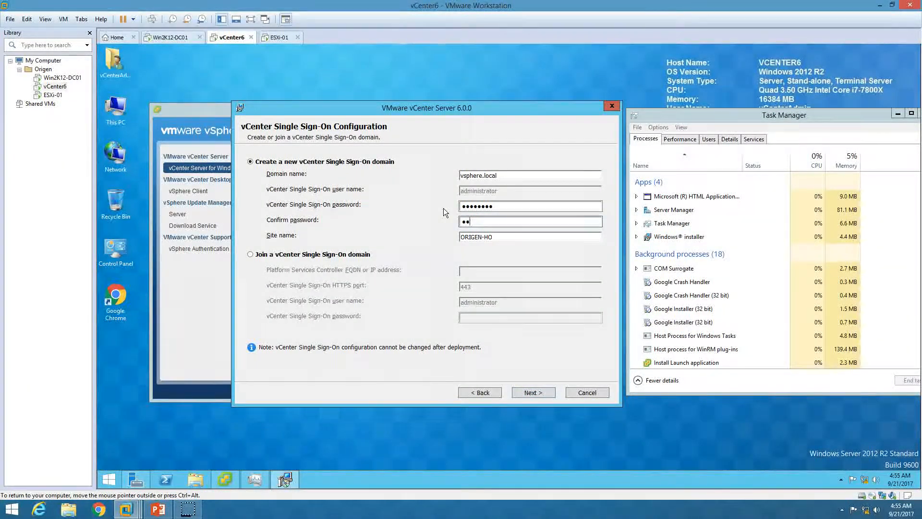
type("••")
left_click(532, 391)
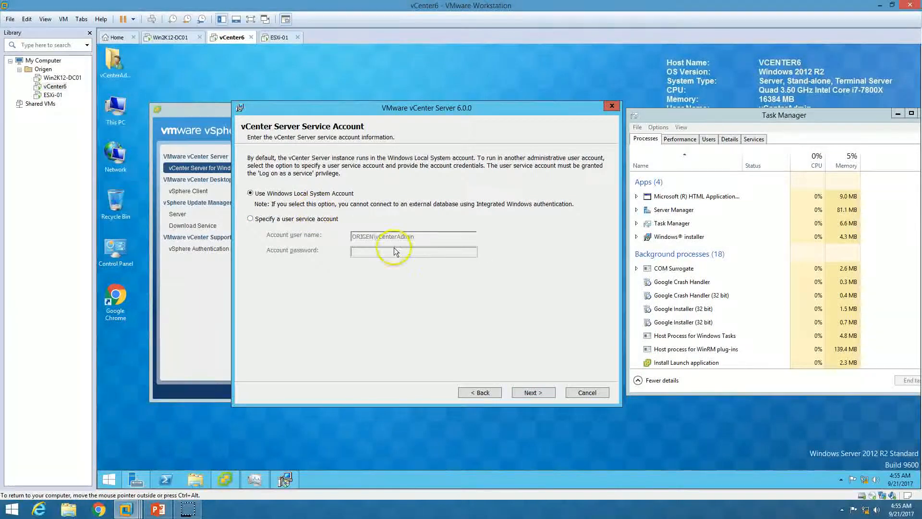
Keep the Windows Local System Account as the vCenter service account after briefly trying a user account.
left_click(312, 219)
left_click(367, 250)
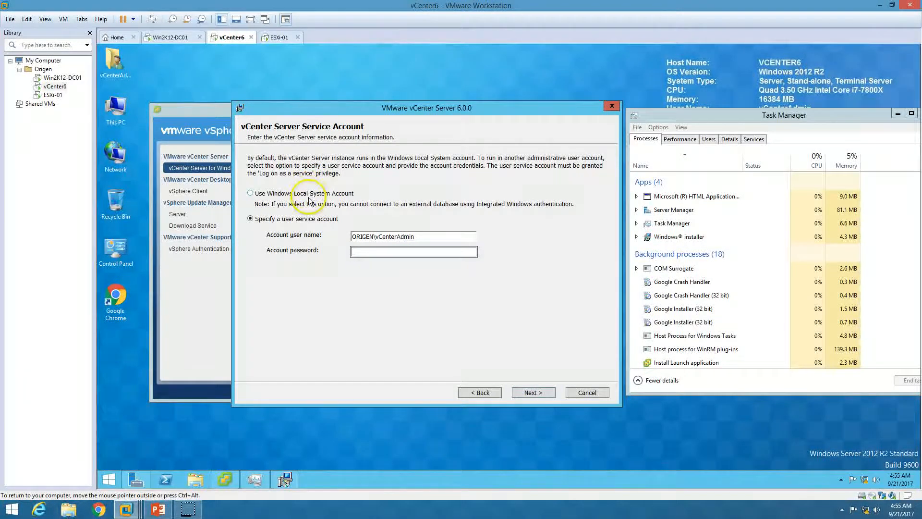
left_click(421, 235)
left_click_drag(422, 236, 374, 236)
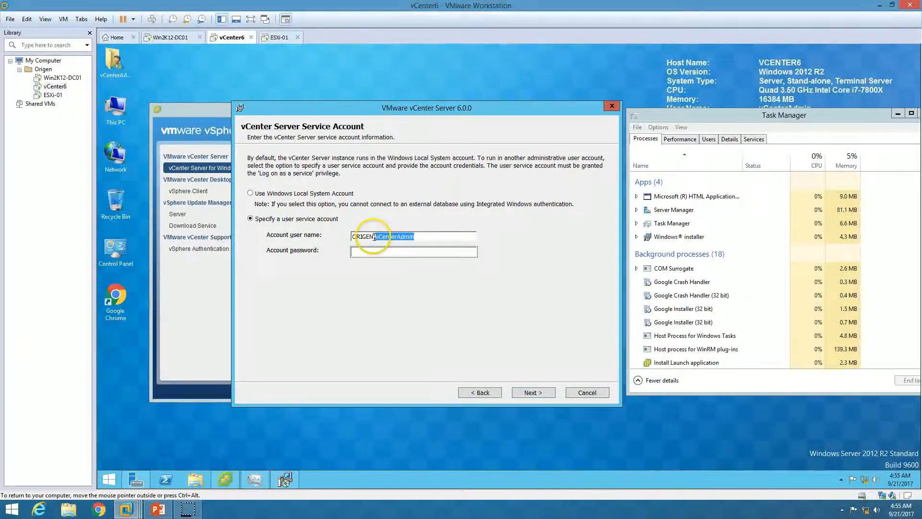
left_click(302, 193)
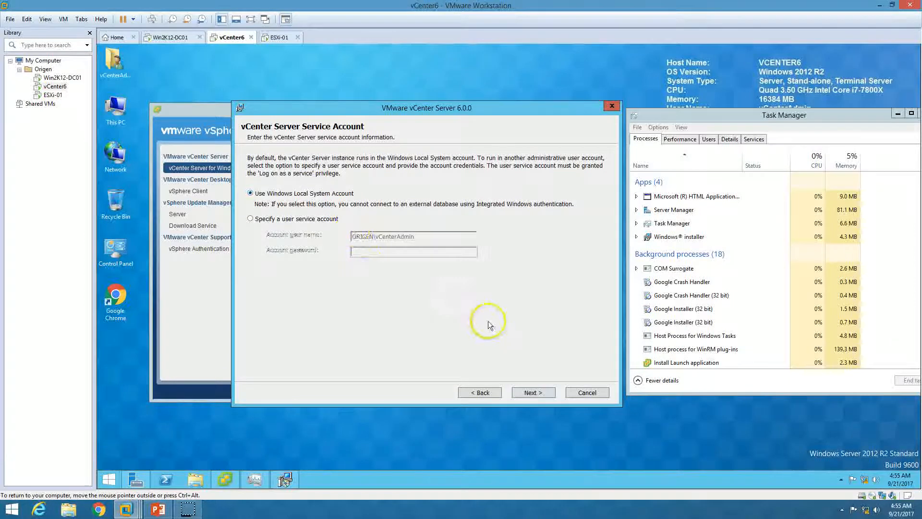
left_click(533, 392)
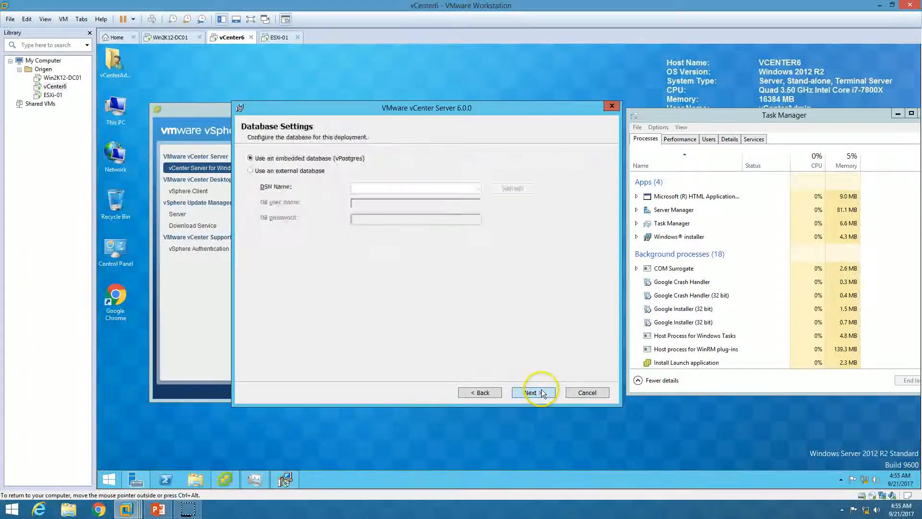
Stay with the embedded vPostgres database after checking the empty external DSN list.
left_click(315, 171)
left_click(428, 185)
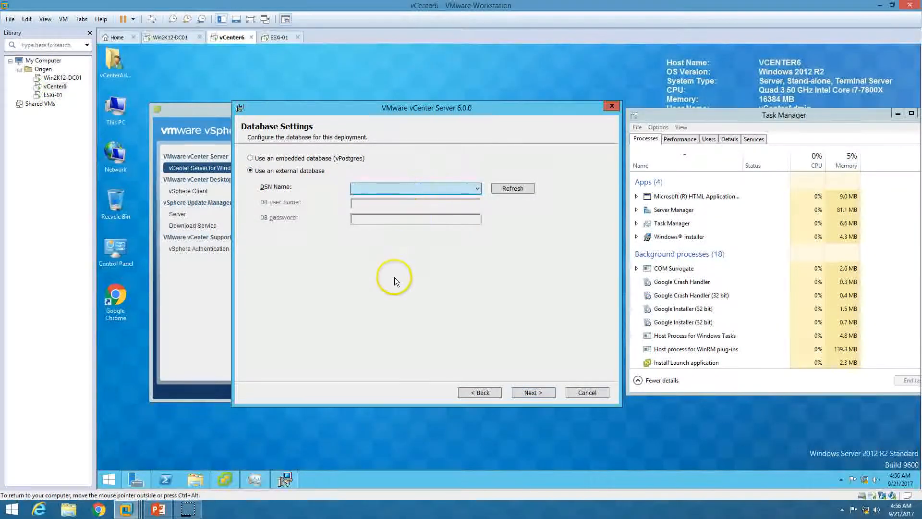
left_click(400, 253)
left_click(305, 159)
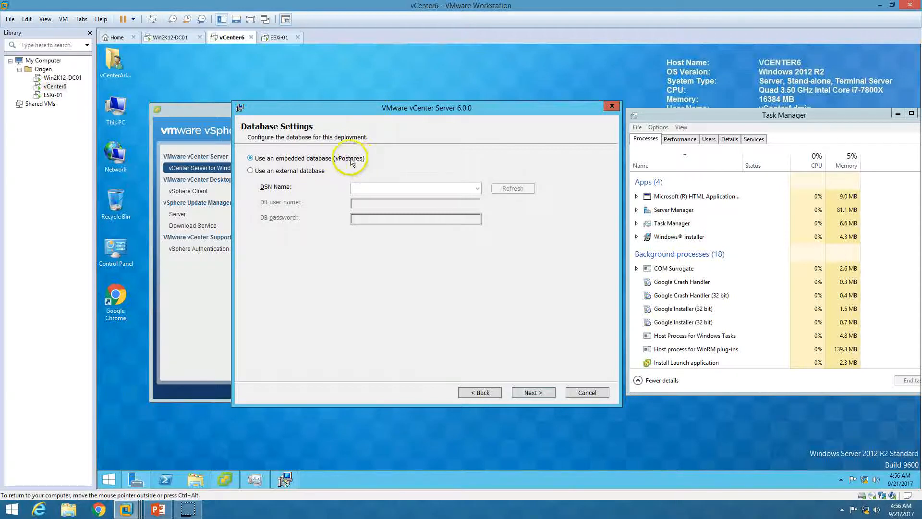
left_click(540, 393)
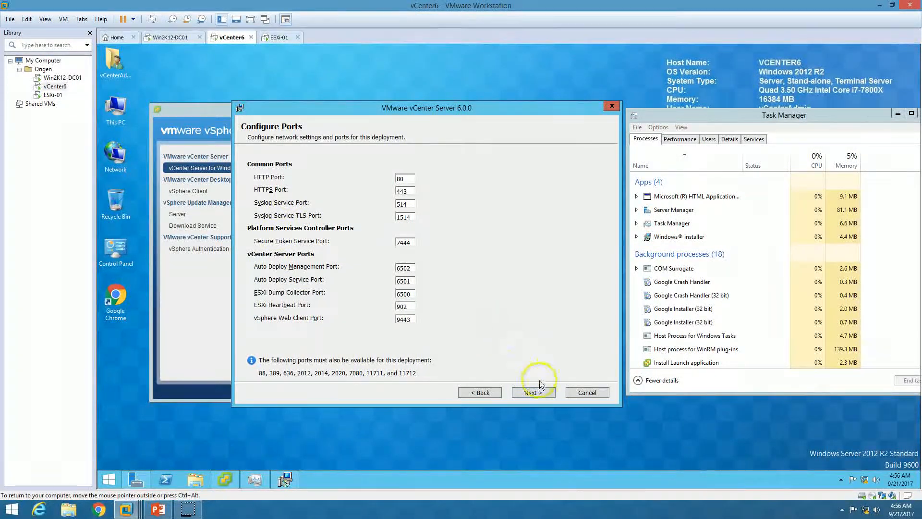
Accept the default ports, including HTTP 80 and HTTPS 443, and the default installation folders.
left_click(532, 392)
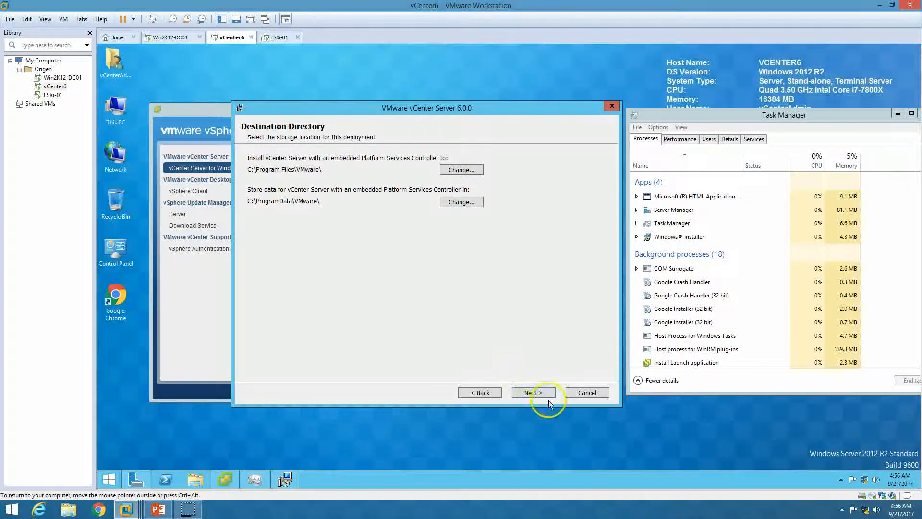
left_click(533, 392)
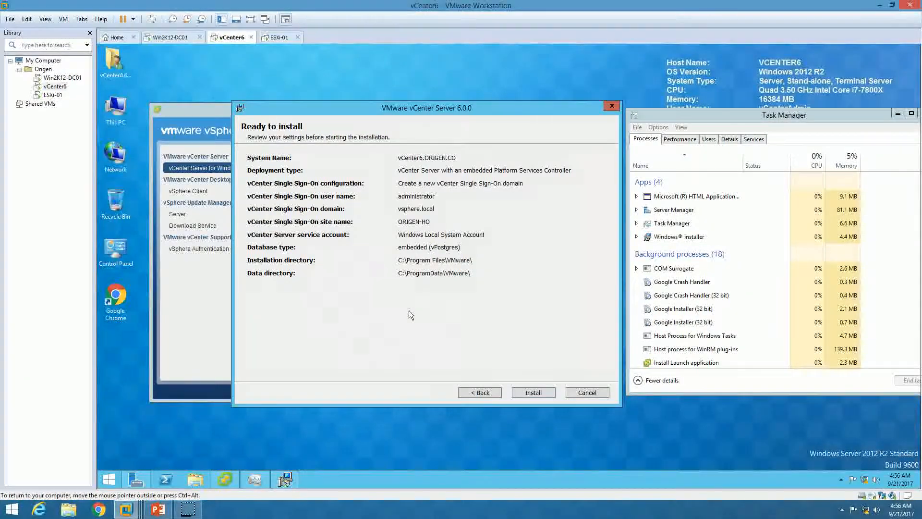
Start the vCenter Server installation, minimize the launcher and shift the progress window left.
left_click(542, 395)
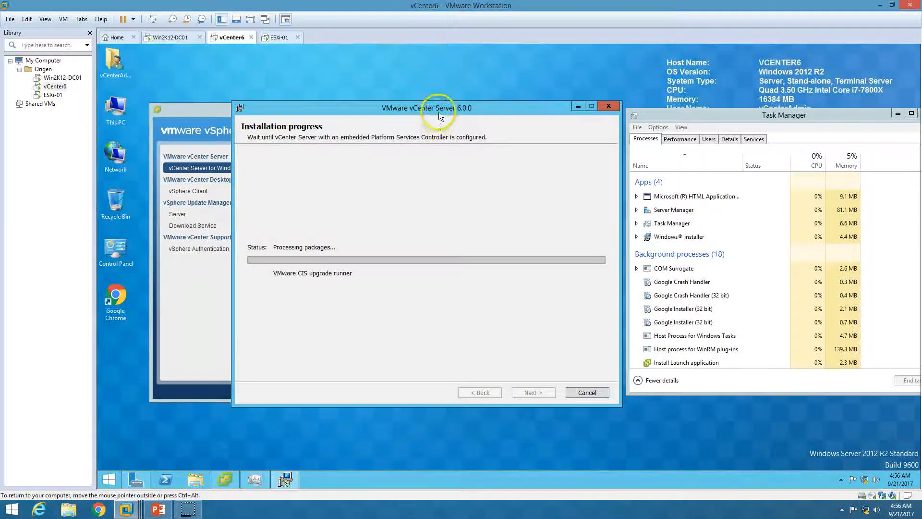
left_click_drag(442, 107, 430, 108)
left_click(192, 117)
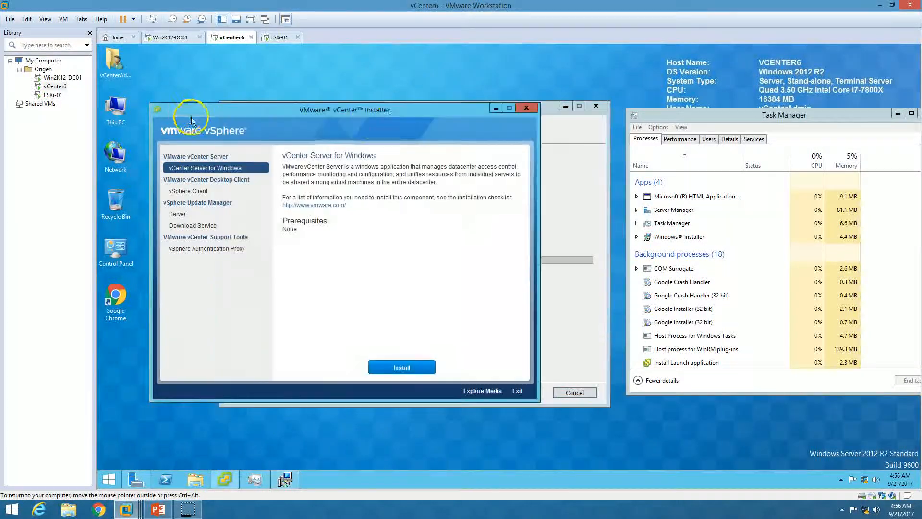
left_click(503, 112)
left_click_drag(522, 107, 500, 106)
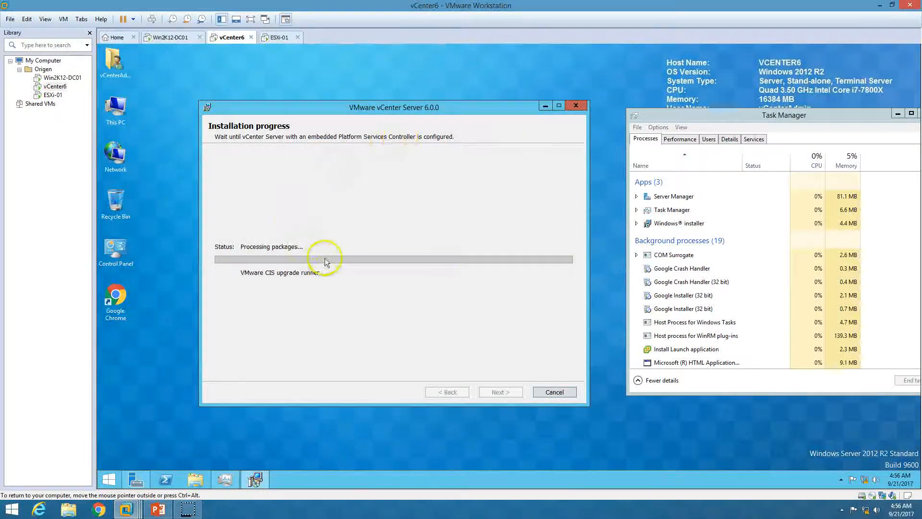
left_click_drag(460, 110, 424, 112)
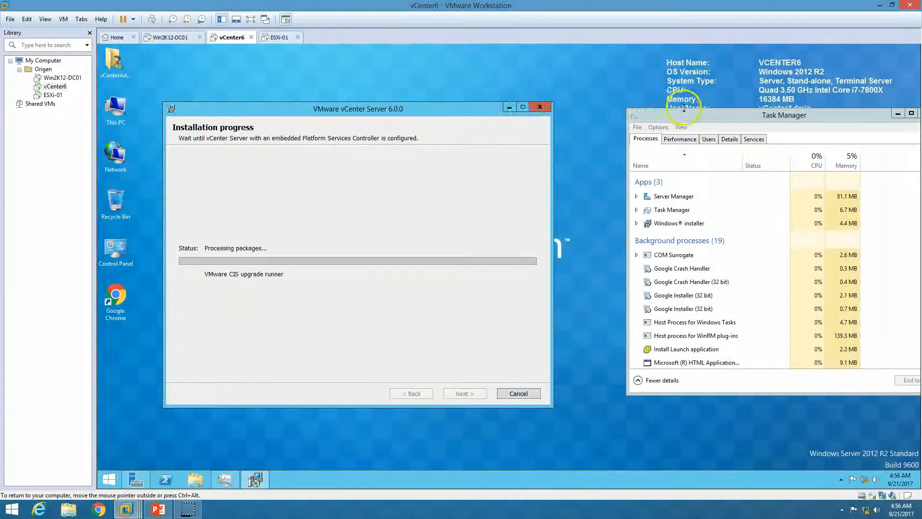
Show the guest's memory usage in Task Manager's Performance view, then bring forward the slide show.
left_click_drag(639, 115, 581, 115)
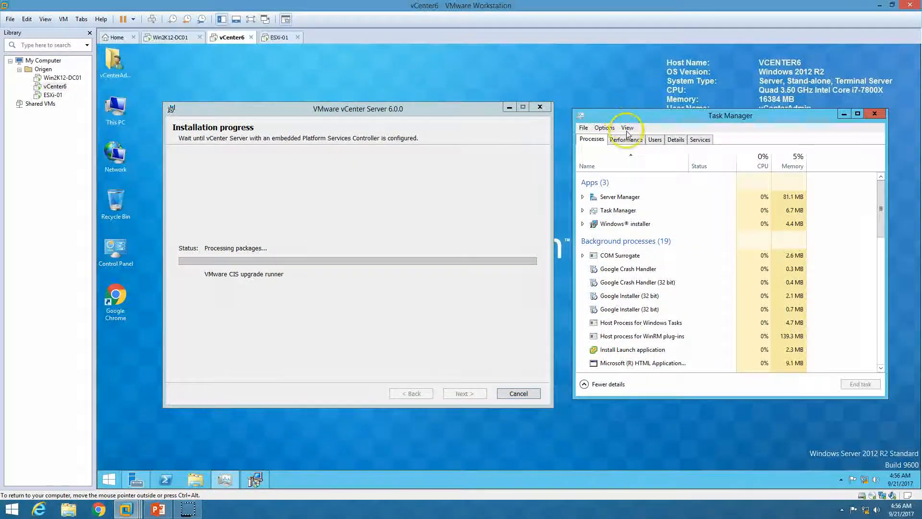
left_click(625, 139)
left_click(627, 185)
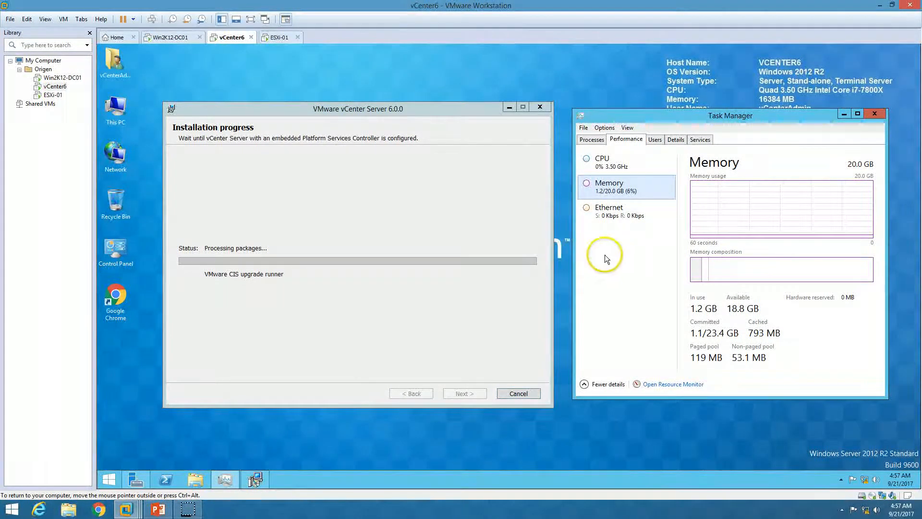
left_click(447, 326)
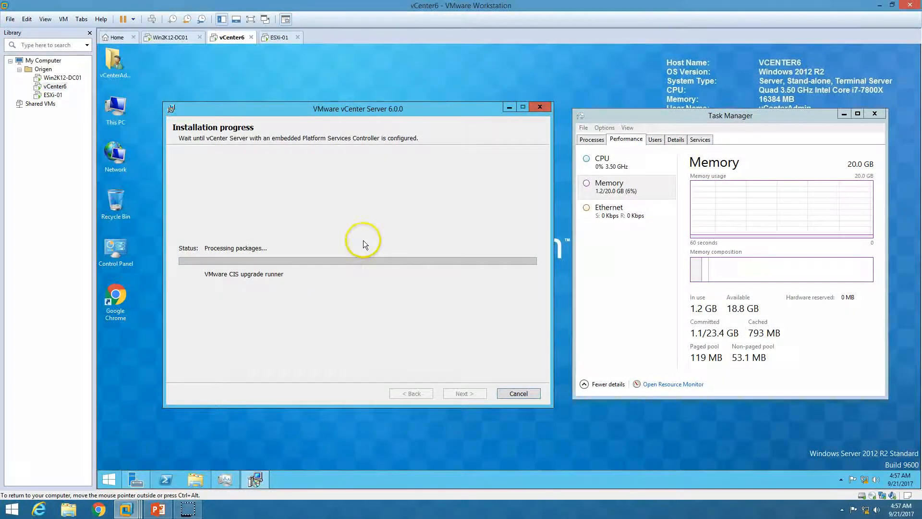
left_click(158, 509)
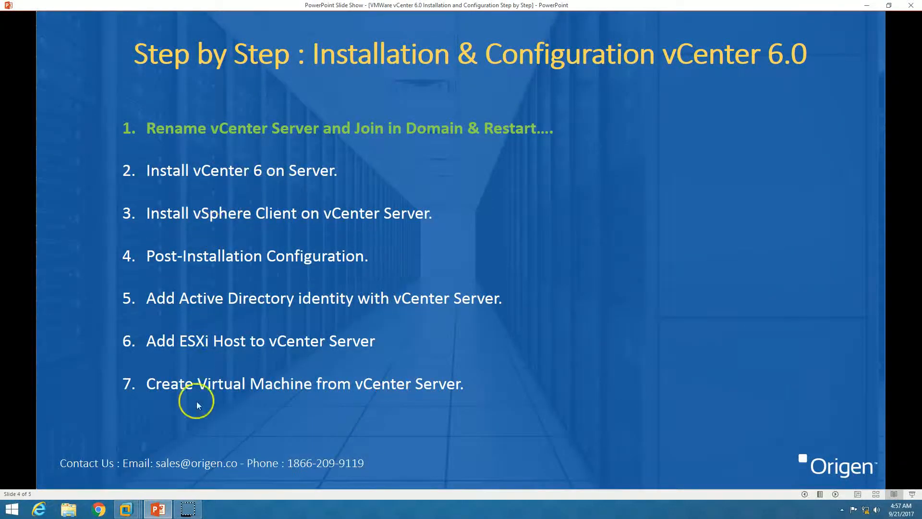
Minimize the PowerPoint slide show to return to the VM's running installation.
left_click(158, 509)
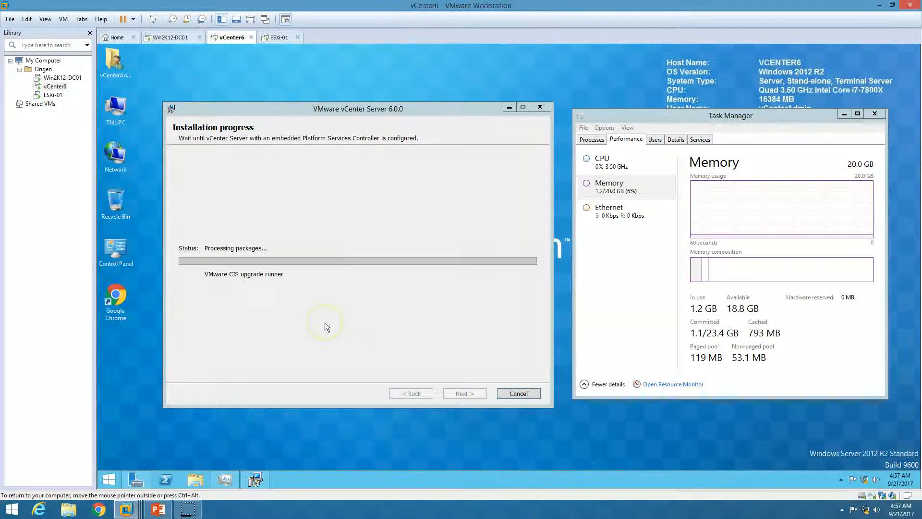
Focus the vCenter installer and wait for the Setup Completed message.
left_click(330, 335)
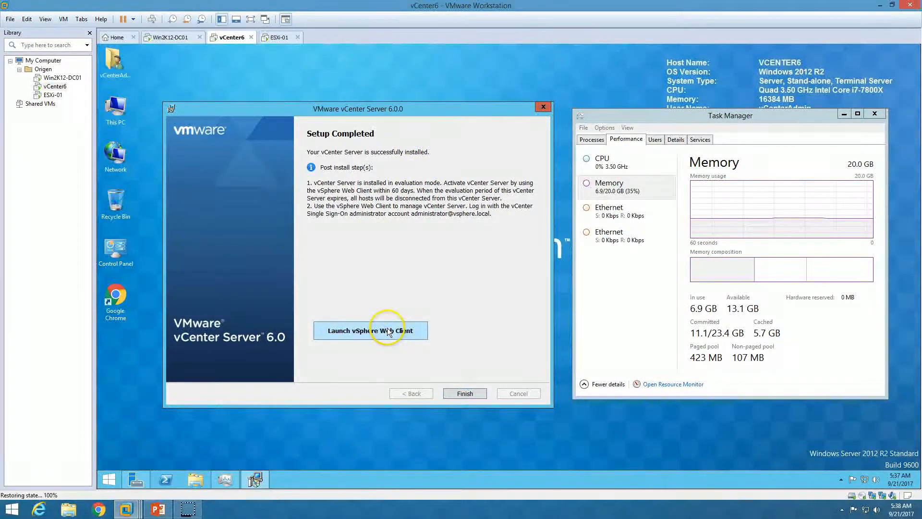
Launch the vSphere Web Client, close the vCenter setup, and proceed past Chrome's certificate warning.
left_click(368, 334)
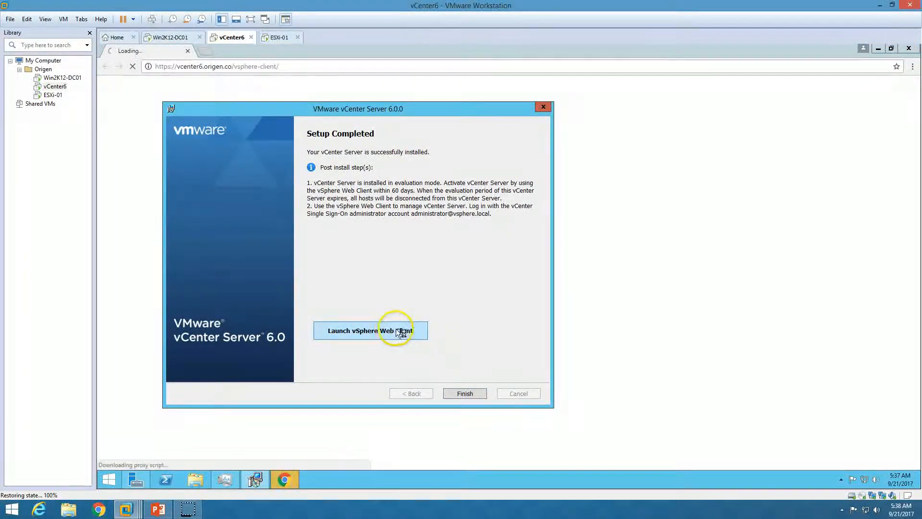
left_click(468, 396)
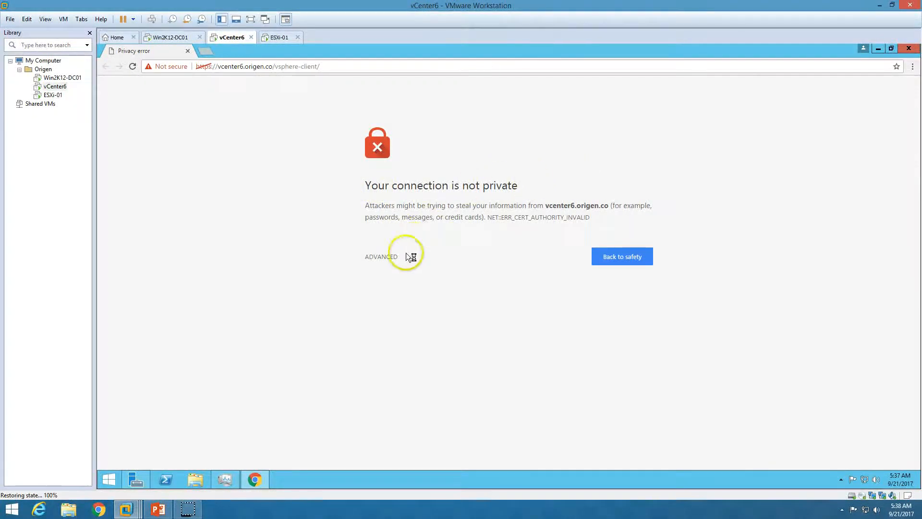
left_click(386, 259)
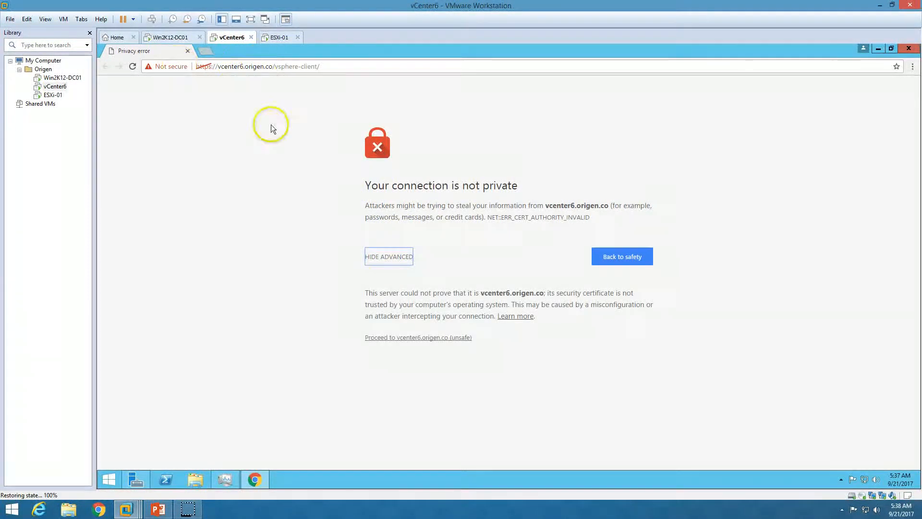
left_click(421, 338)
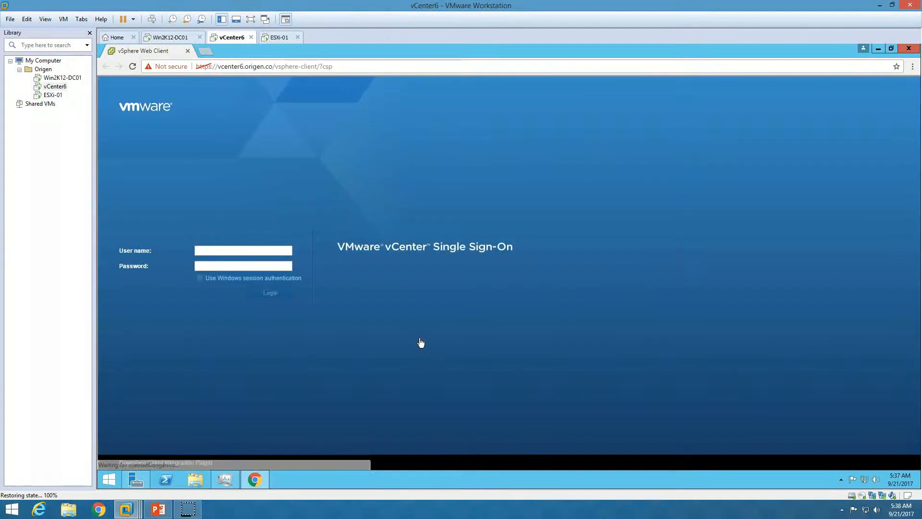
Log in to vCenter Single Sign-On with the SSO administrator credentials.
left_click(257, 249)
type("Administrator@vsphere.local")
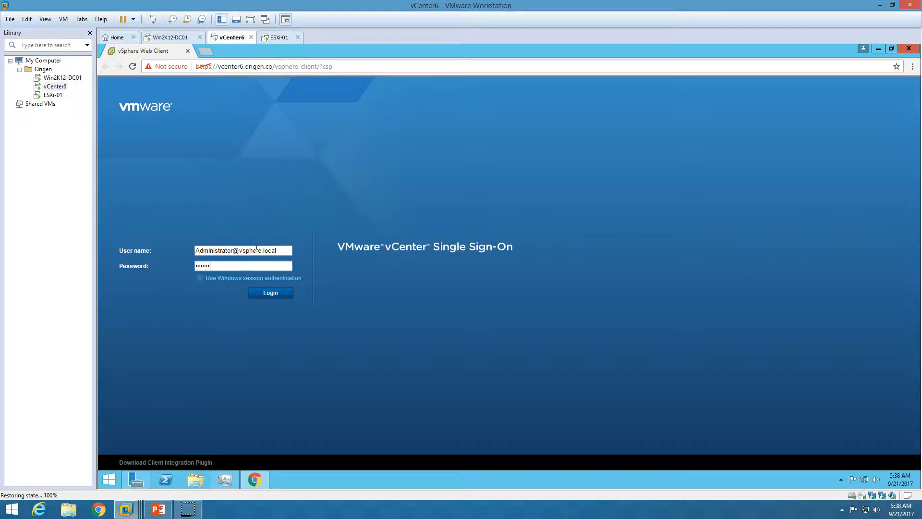
left_click(272, 294)
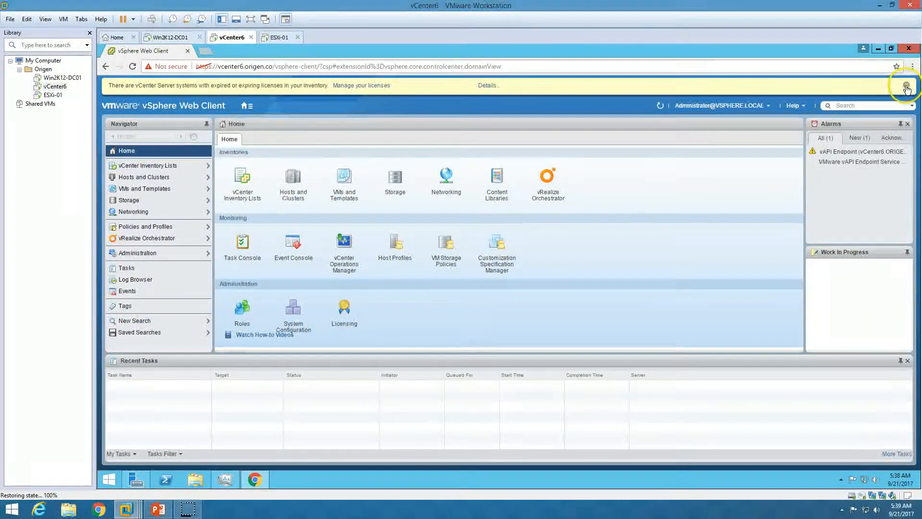
Dismiss the expiring-licence banner, minimize Chrome and bring Task Manager forward.
left_click(906, 85)
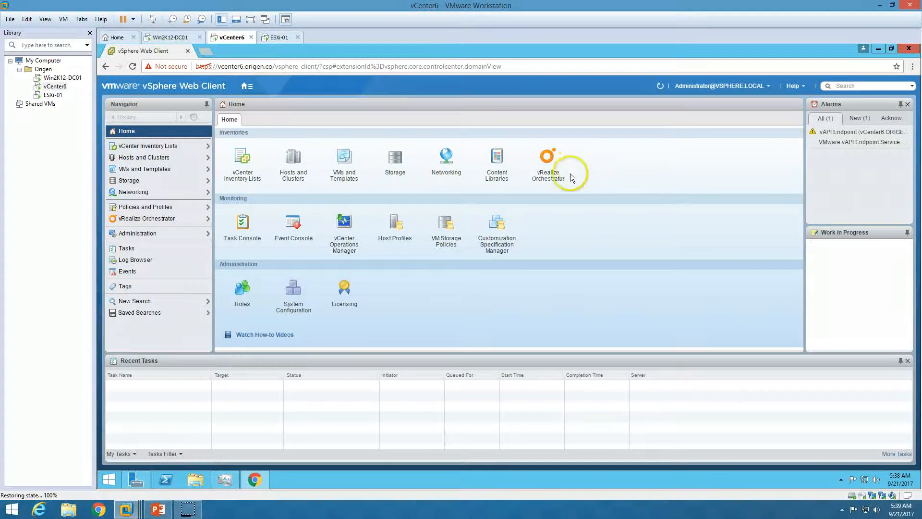
left_click(255, 478)
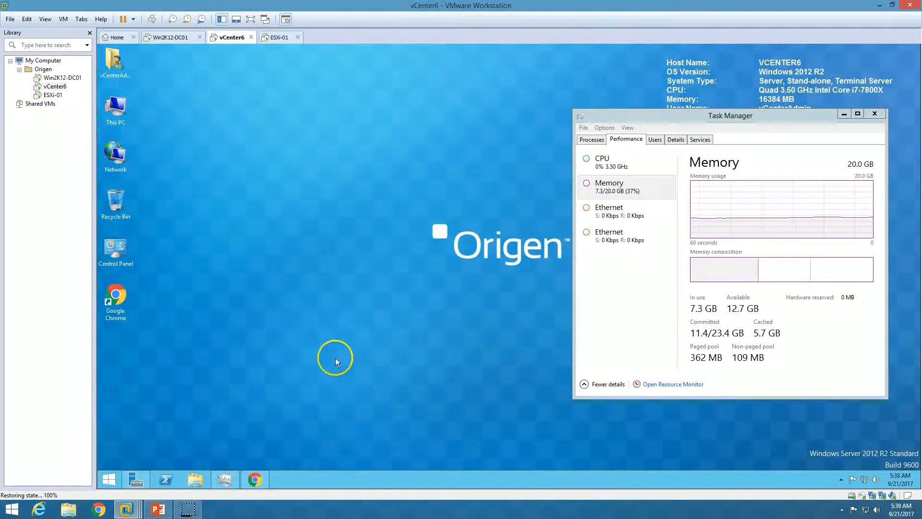
left_click(649, 260)
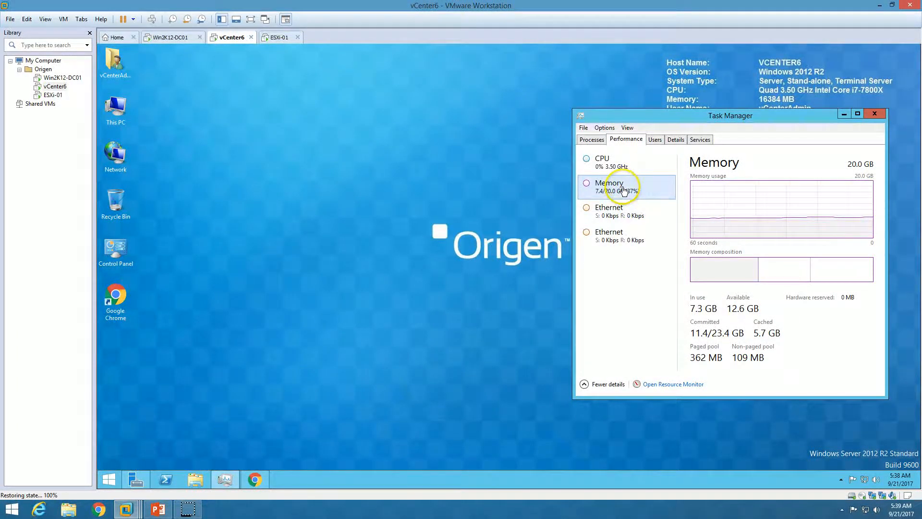
Check CPU and memory usage (7.4 of 20.0 GB in use), then open Server Manager.
left_click(614, 167)
left_click(610, 188)
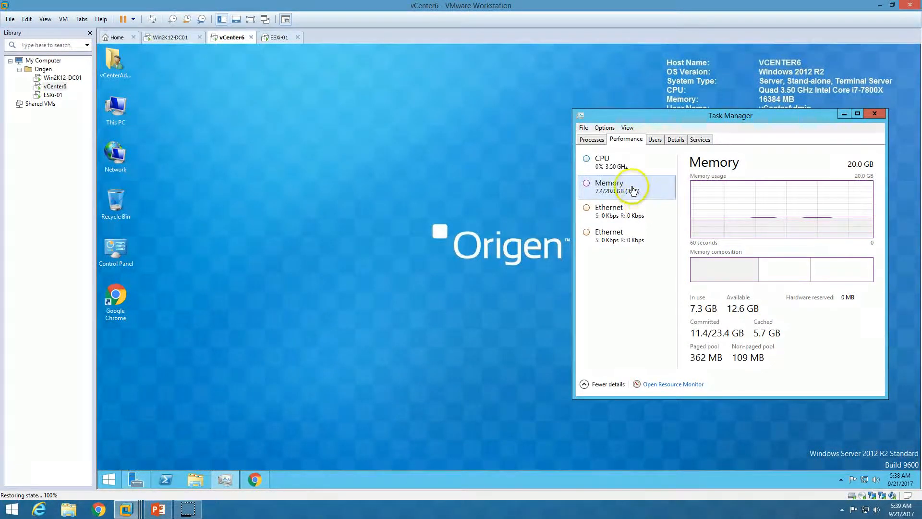
left_click(325, 304)
left_click(131, 481)
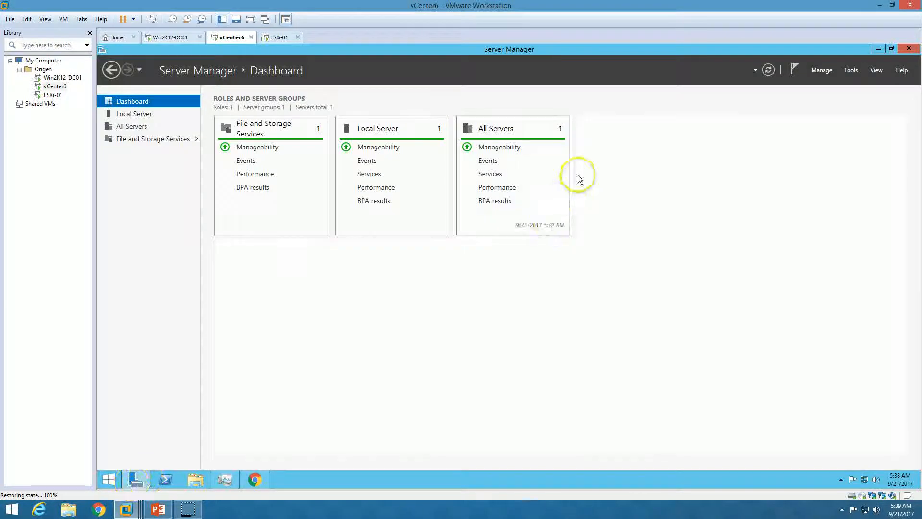
Open the Services console from Server Manager's Tools menu and browse the service list.
left_click(851, 70)
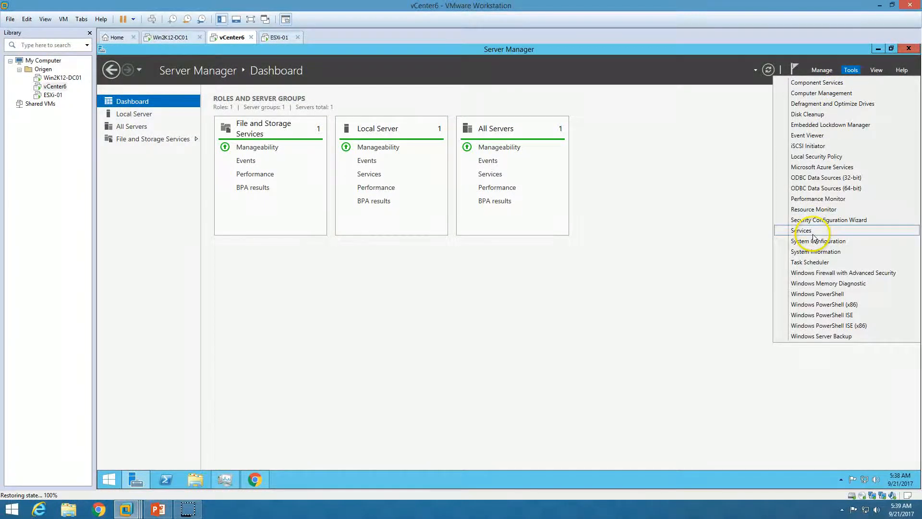
left_click(851, 160)
left_click(878, 48)
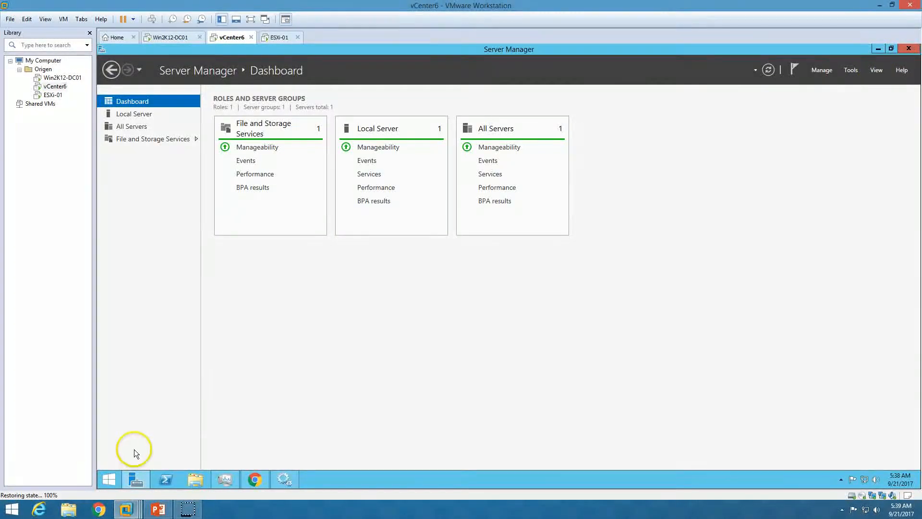
left_click(284, 479)
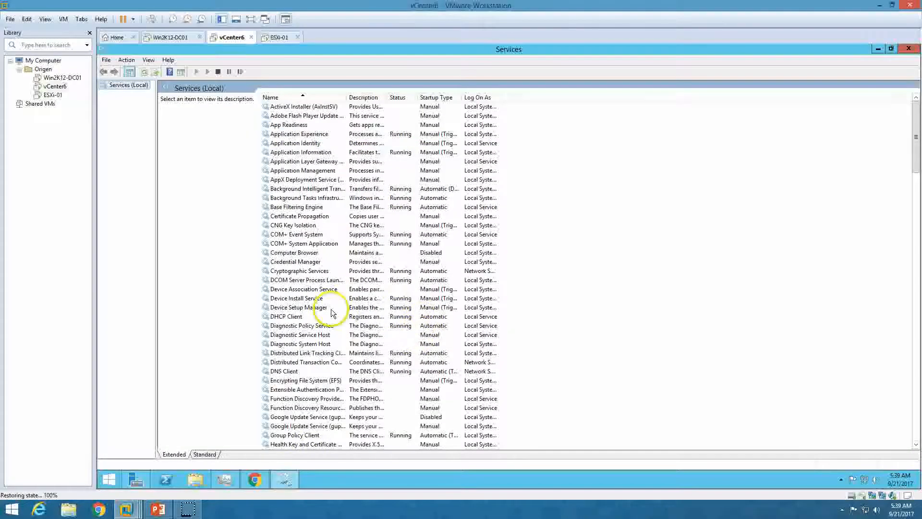
left_click(307, 252)
scroll(312, 308, "down", 11)
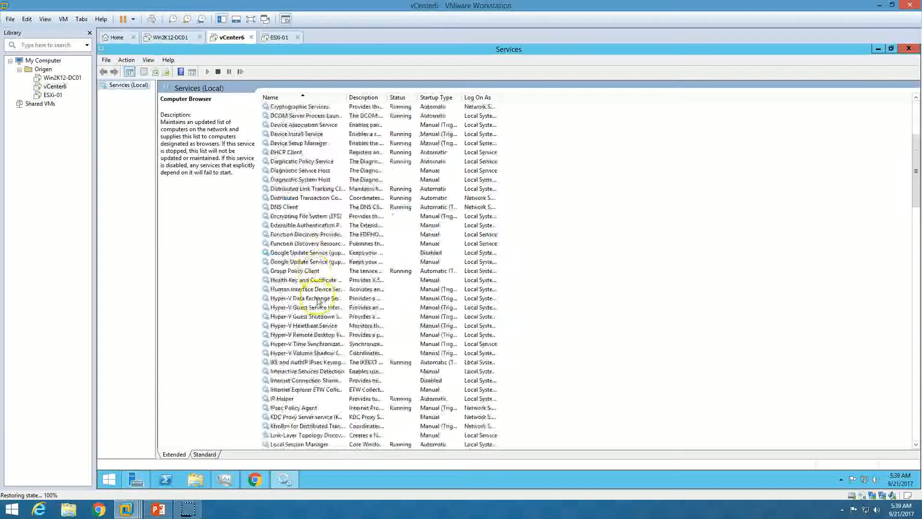
scroll(313, 323, "down", 9)
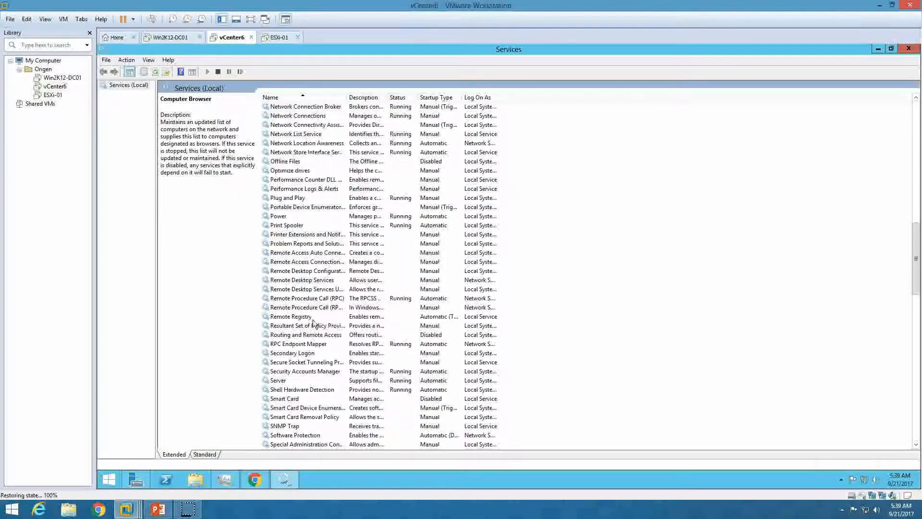
scroll(313, 319, "up", 4)
Review the VMware services, from Alias Manager to VirtualCenter Server, then close Services.
left_click(312, 319)
type("vm")
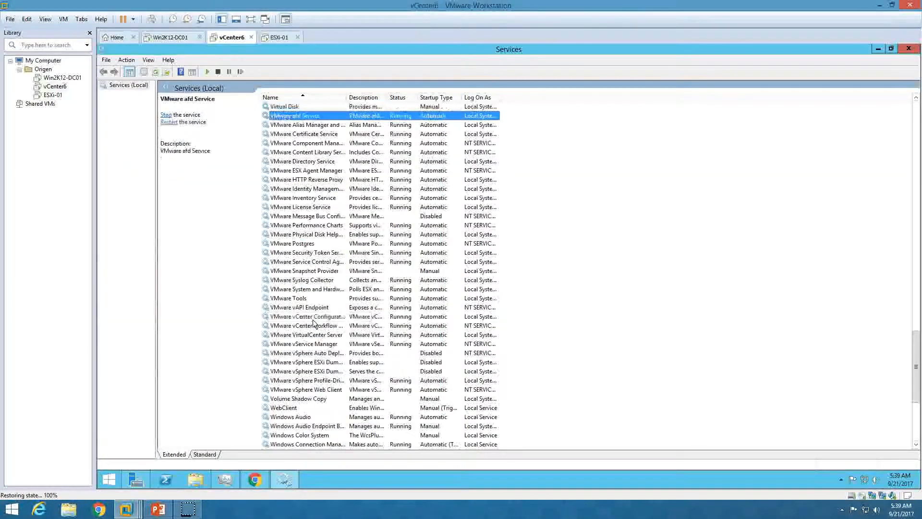
scroll(324, 298, "up", 2)
scroll(331, 288, "down", 1)
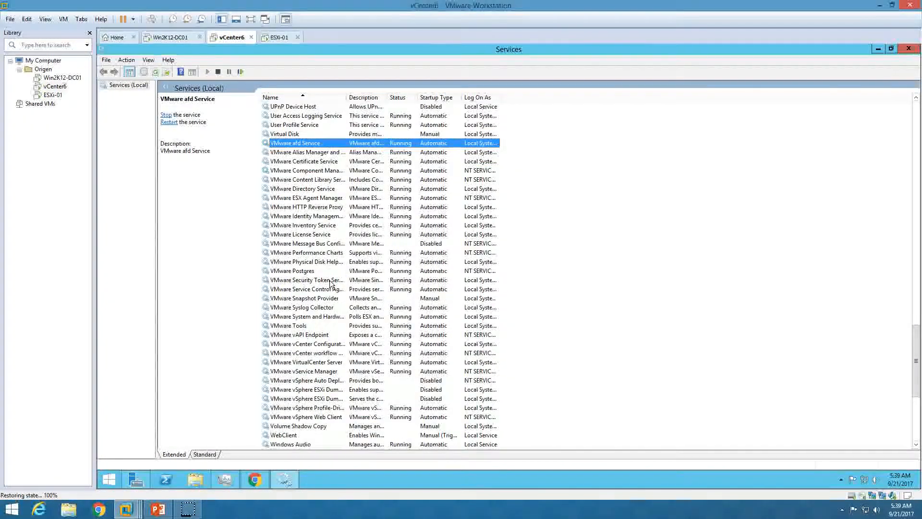
left_click(322, 153)
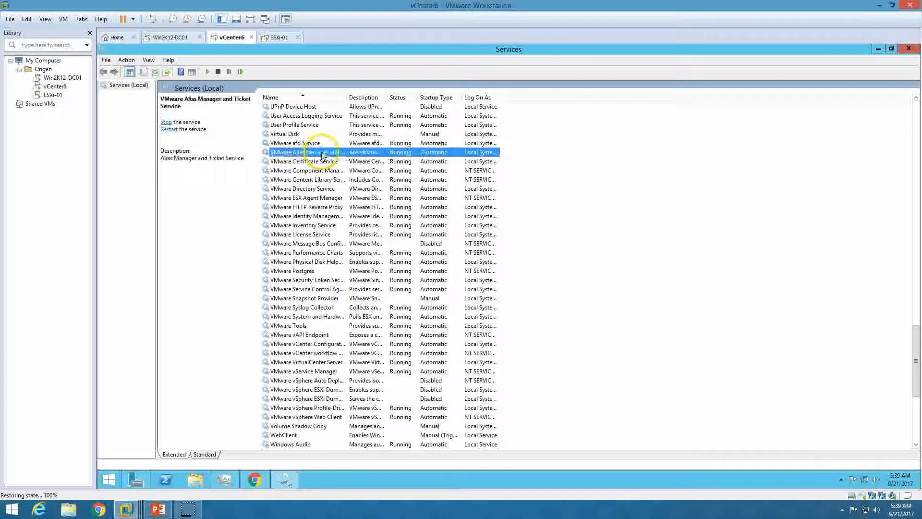
double_click(345, 96)
left_click(348, 253)
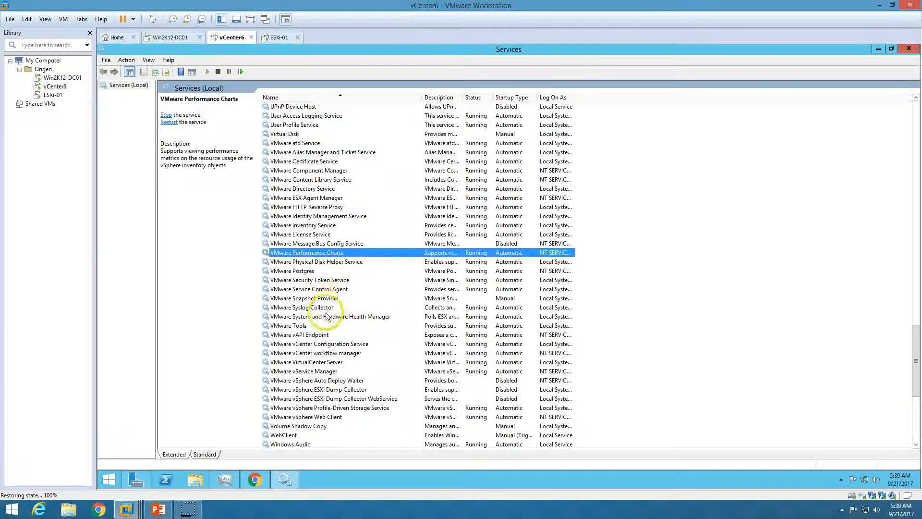
left_click(309, 225)
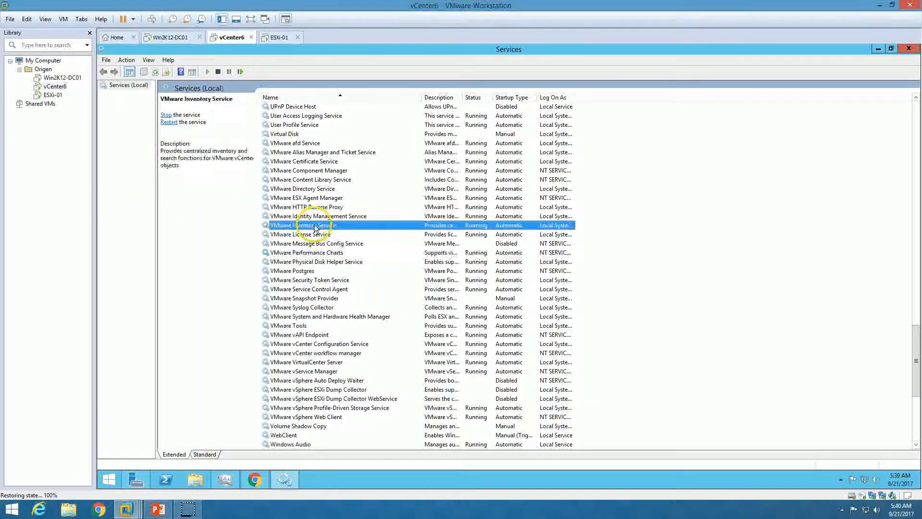
left_click(317, 234)
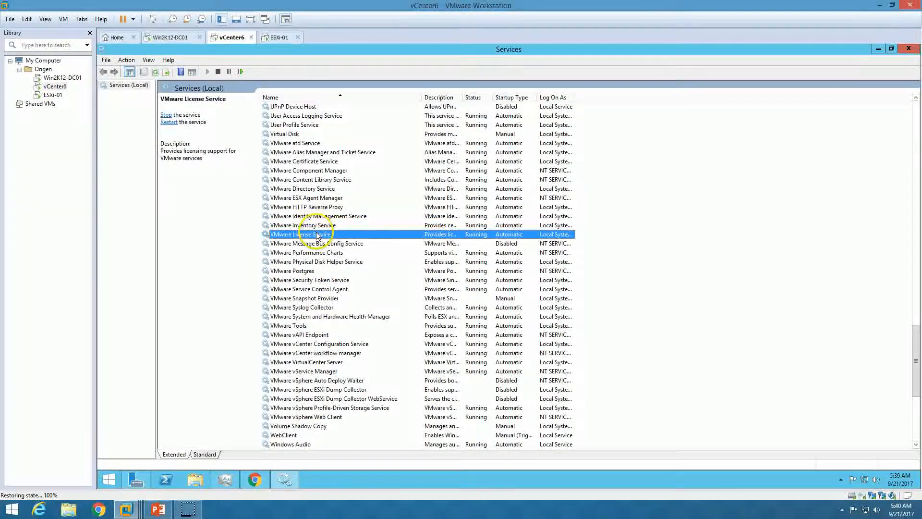
left_click(335, 163)
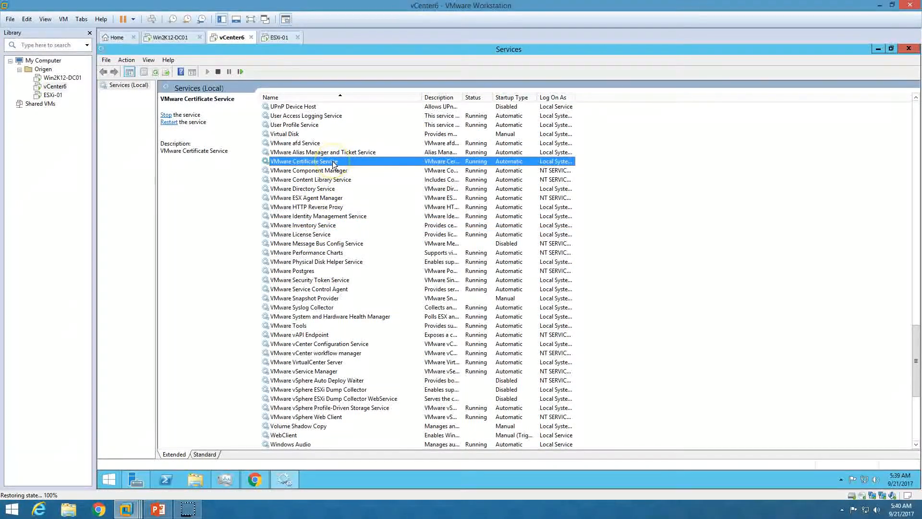
left_click(307, 362)
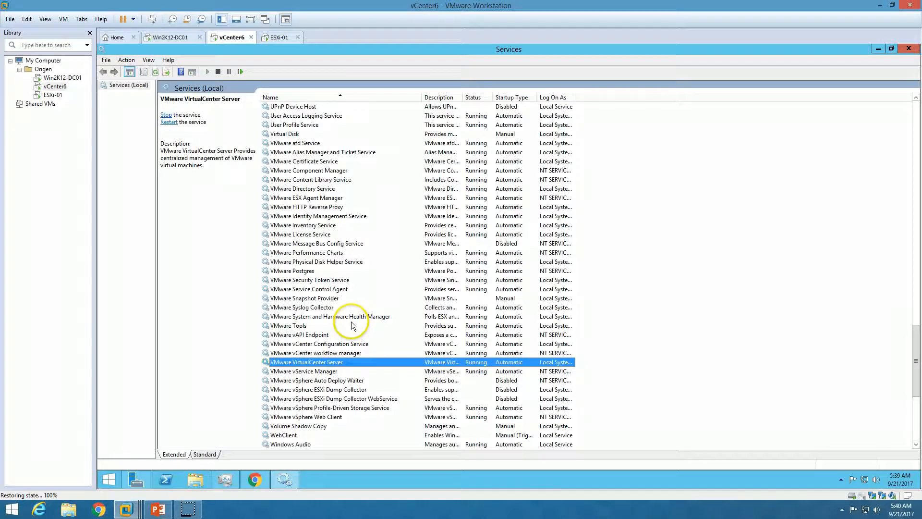
left_click(906, 49)
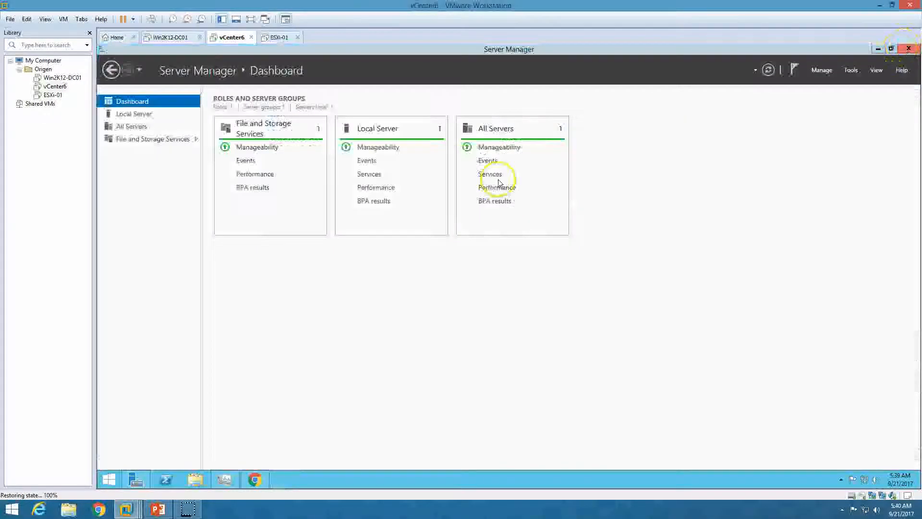
Check the vCenter 6.0 step list slide, then minimize Chrome in the guest and open This PC.
left_click(158, 509)
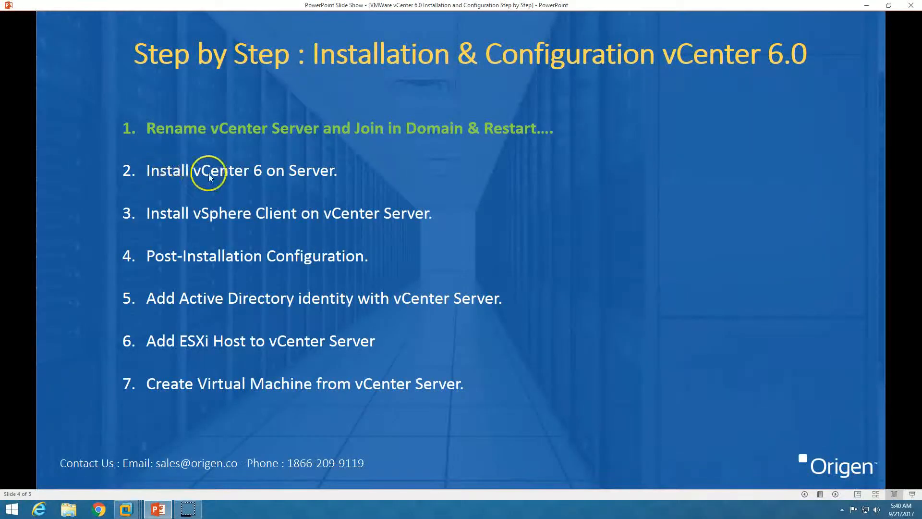
left_click(126, 509)
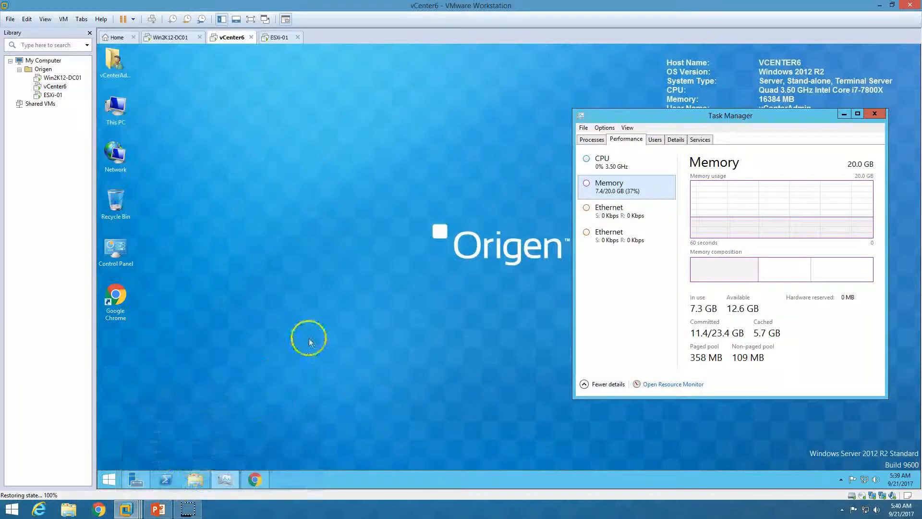
left_click(256, 481)
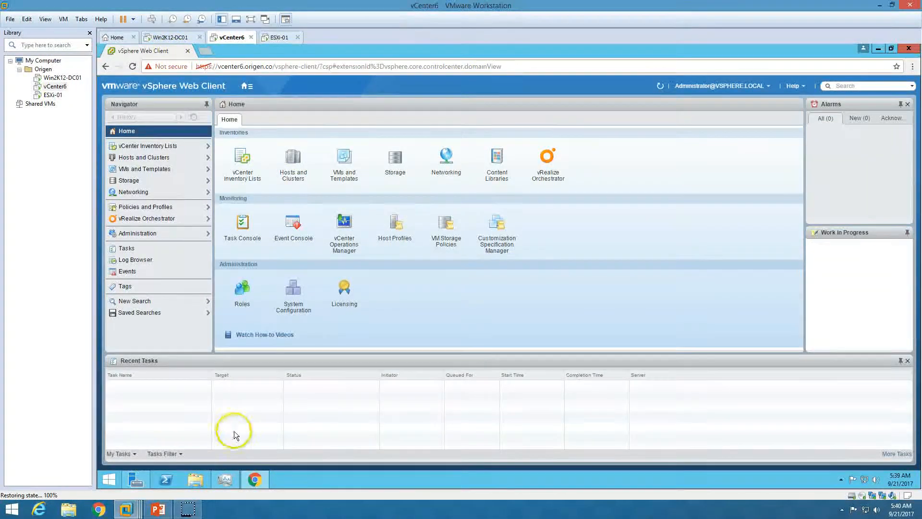
left_click(255, 479)
double_click(118, 110)
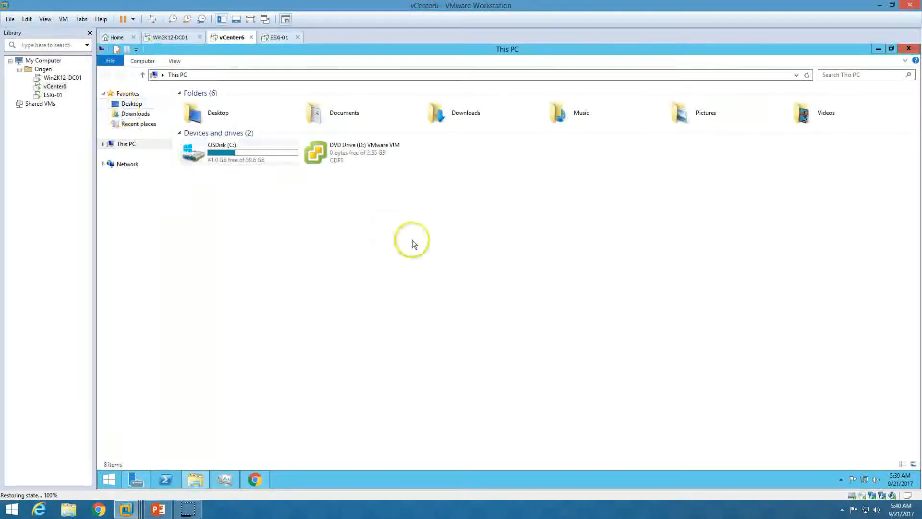
Run VMware-viclient from the vSphere-Client folder on DVD Drive (D:) and wait for extraction.
right_click(346, 153)
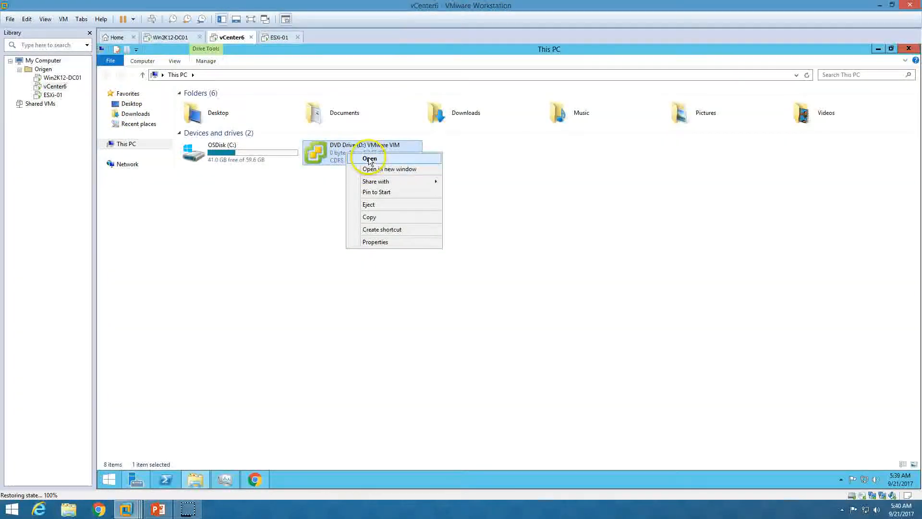
left_click(366, 159)
double_click(211, 165)
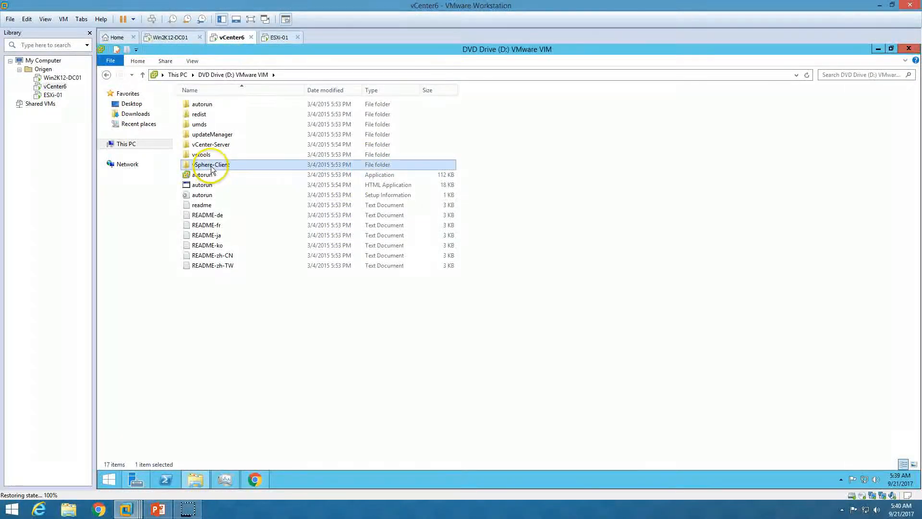
left_click(225, 106)
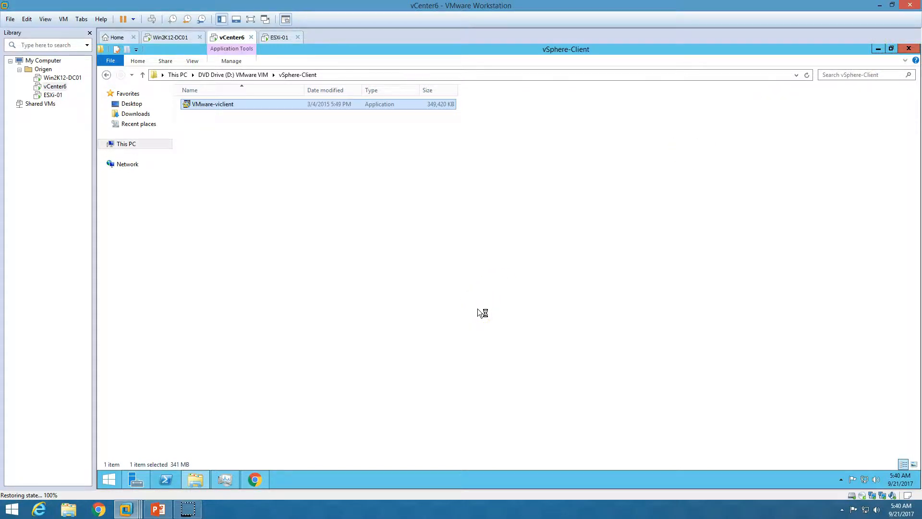
left_click(907, 49)
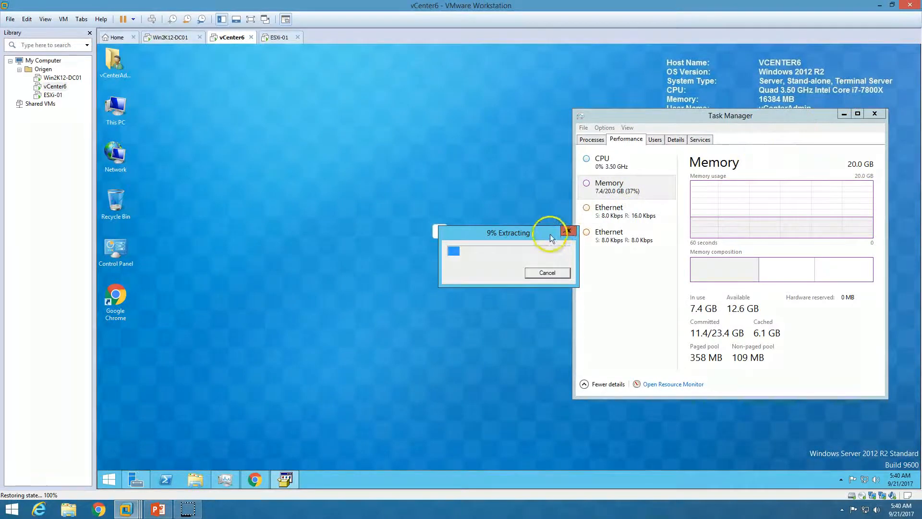
left_click_drag(546, 232, 445, 236)
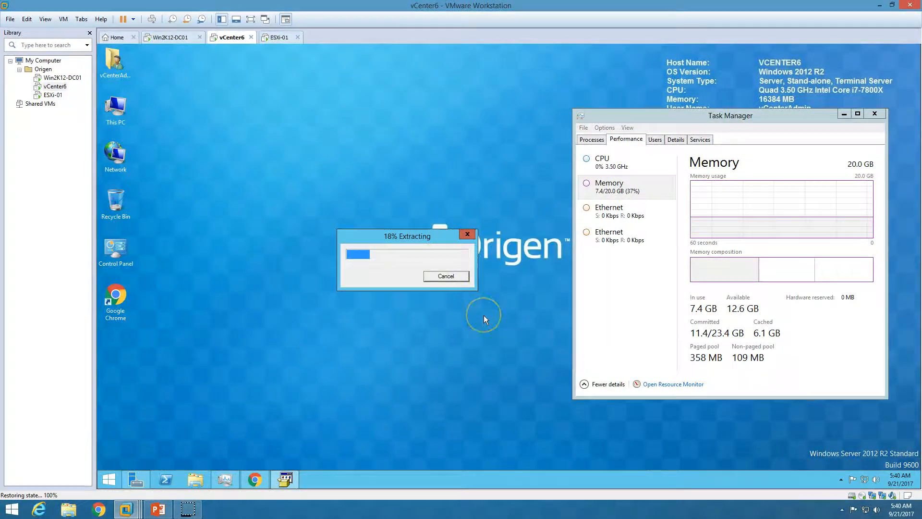
left_click(259, 479)
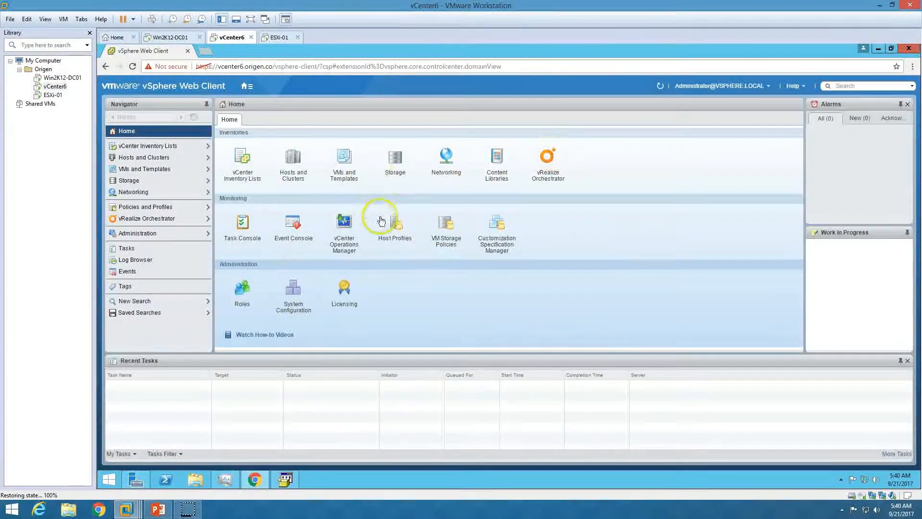
left_click(255, 479)
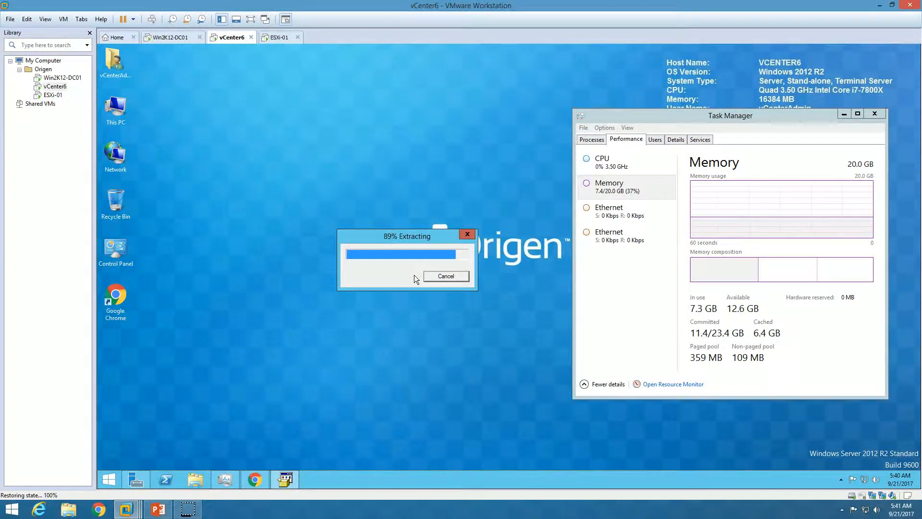
left_click(394, 295)
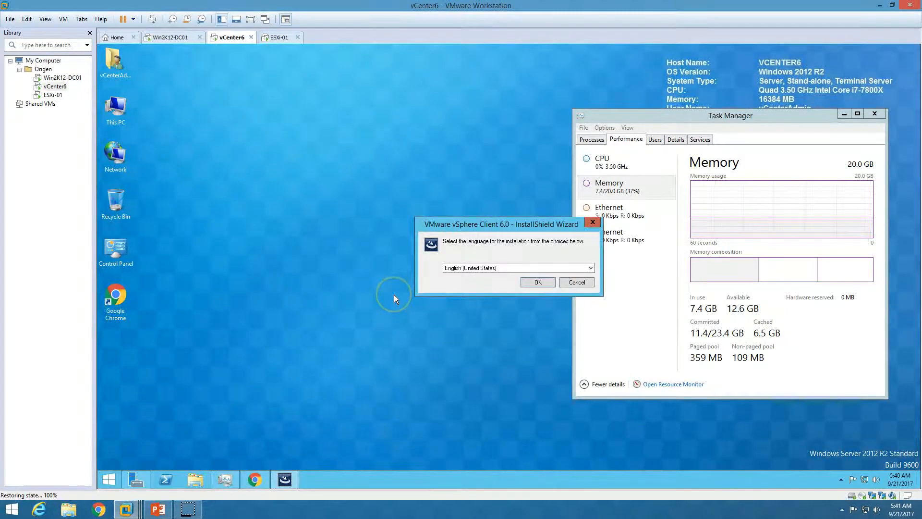
Install vSphere Client 6.0 in English, accepting the license and keeping the default folder.
left_click(536, 283)
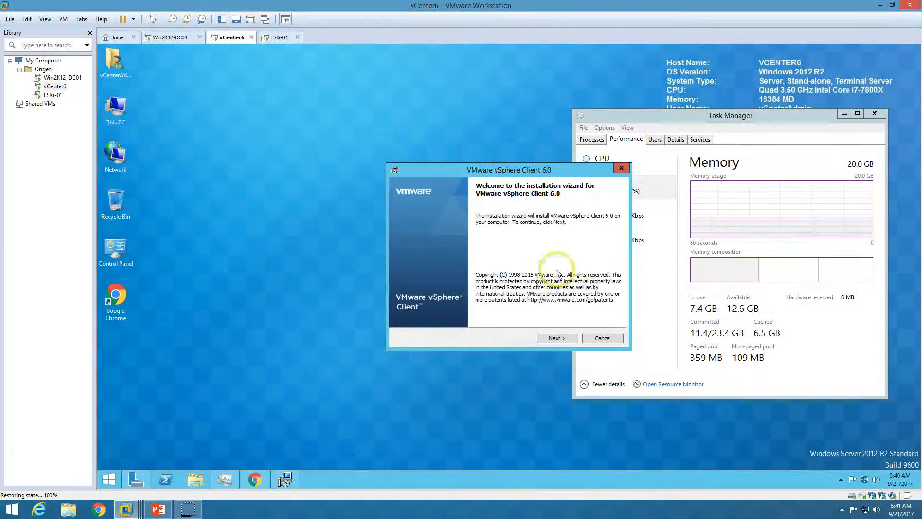
left_click(557, 337)
left_click_drag(526, 171, 390, 183)
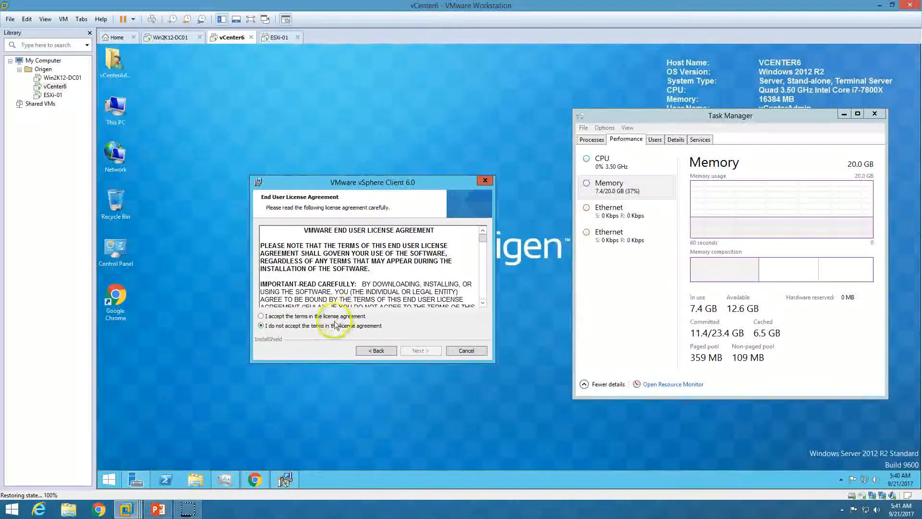
left_click(320, 316)
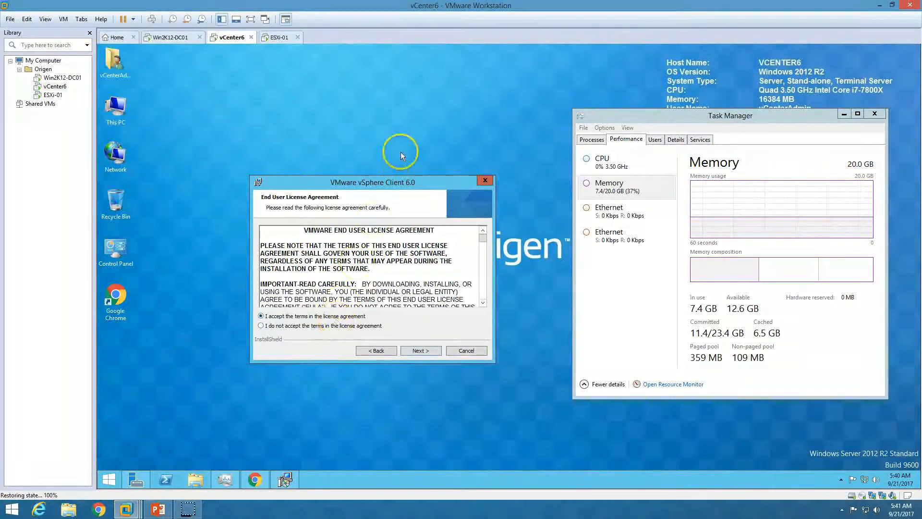
left_click(422, 350)
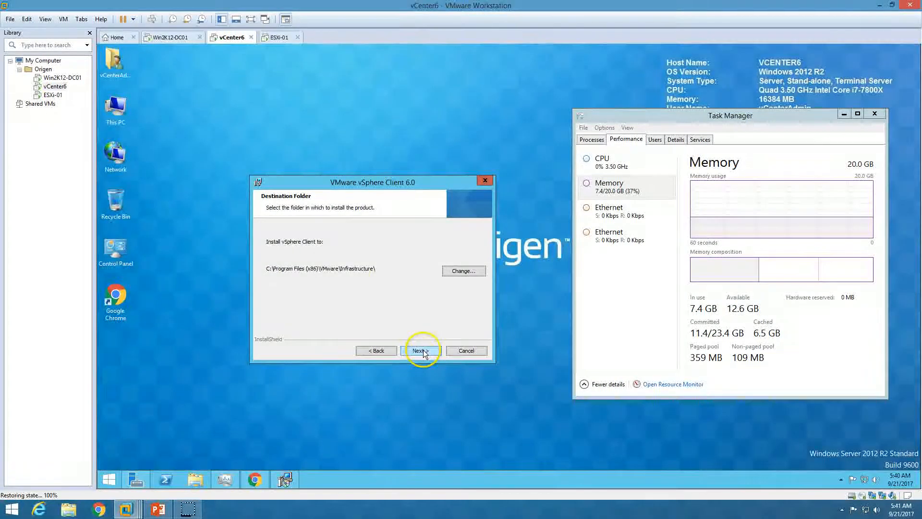
left_click(422, 354)
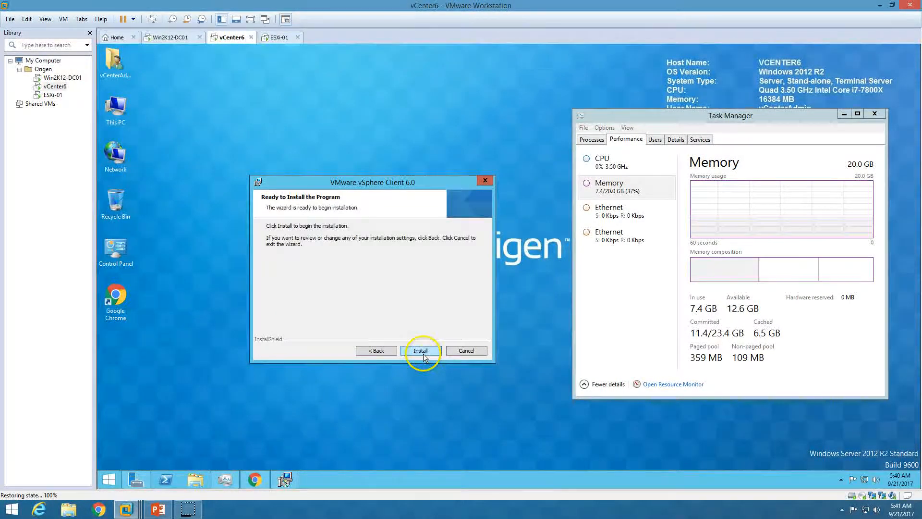
left_click(422, 353)
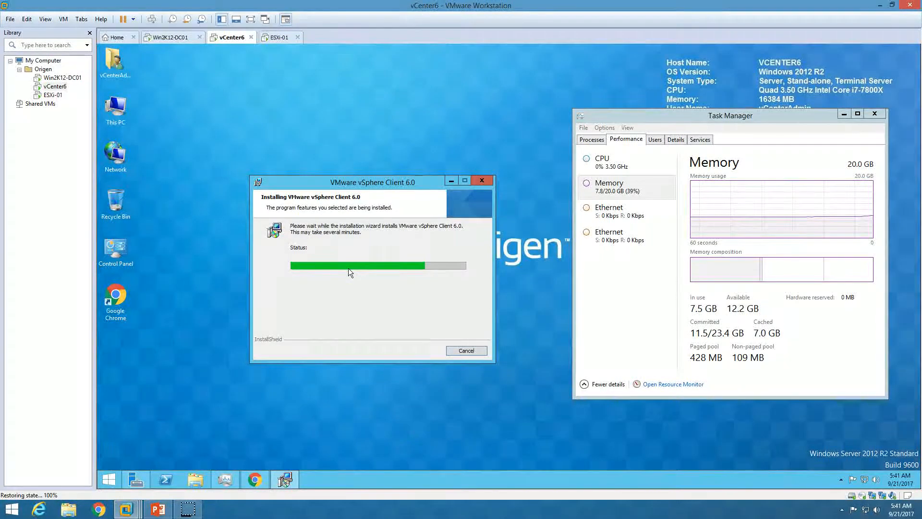
left_click(120, 342)
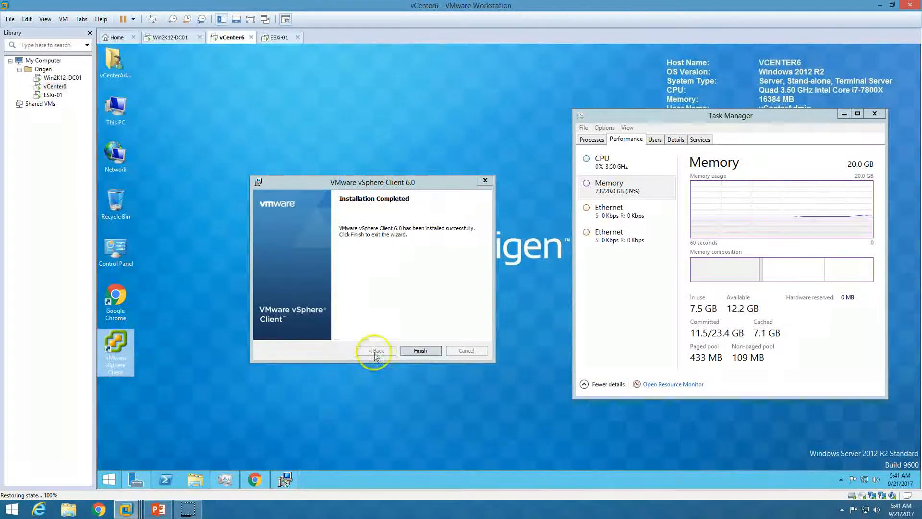
left_click(420, 348)
Launch the vSphere Client and log in to 192.168.1.253 with the SSO administrator credentials.
double_click(110, 345)
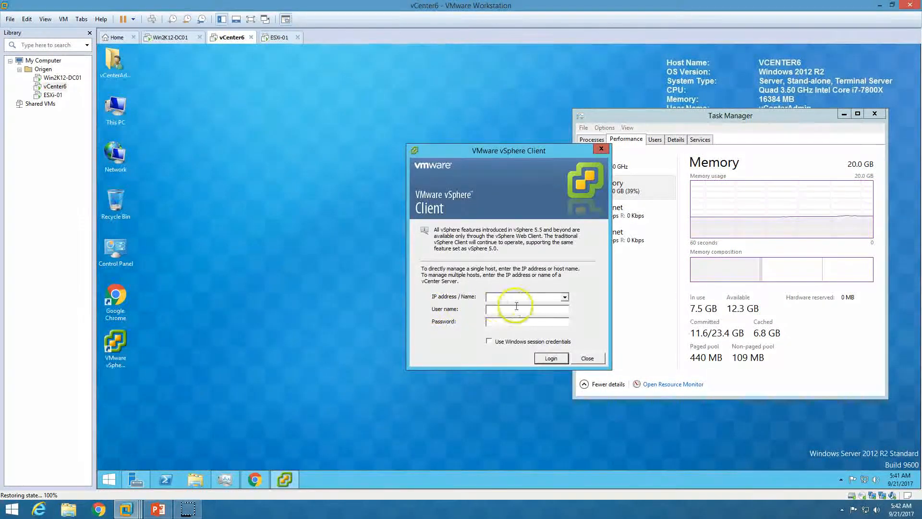
left_click(567, 296)
left_click(516, 297)
type("192.1")
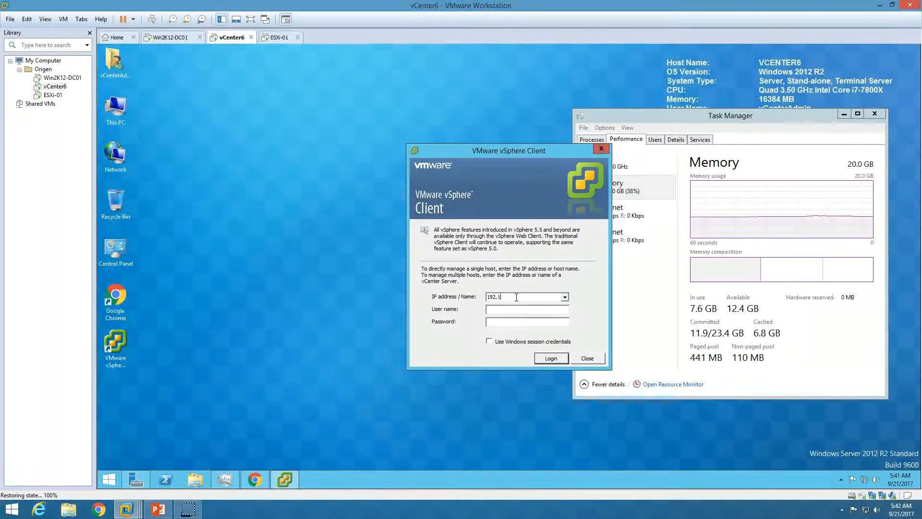
type("68.1.233")
key("Tab")
type("Administrator@vshpere.")
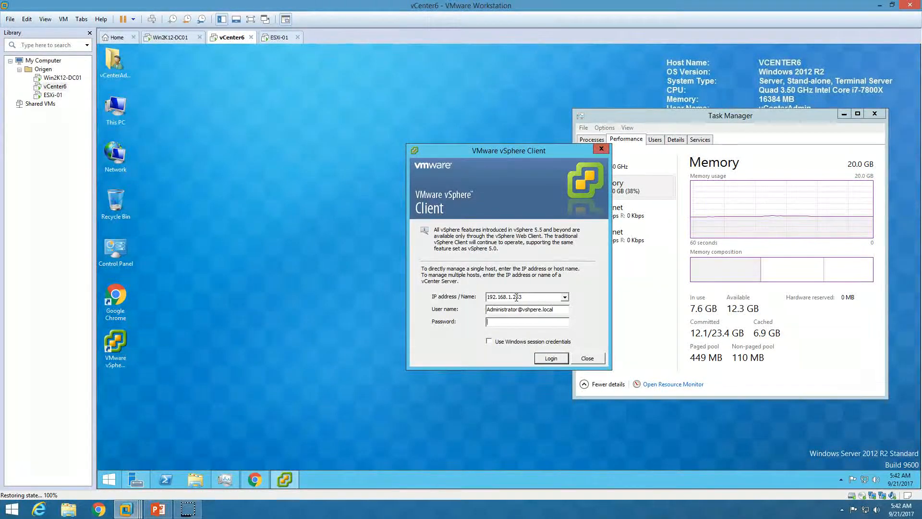
key("Tab")
type("********")
left_click(551, 358)
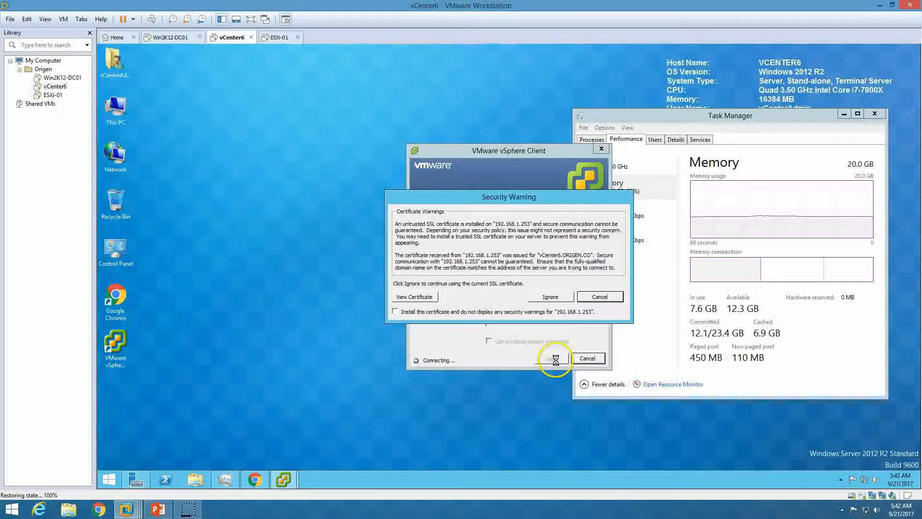
Permanently trust the server certificate, correct the user name's domain typo, and log in again.
left_click(451, 312)
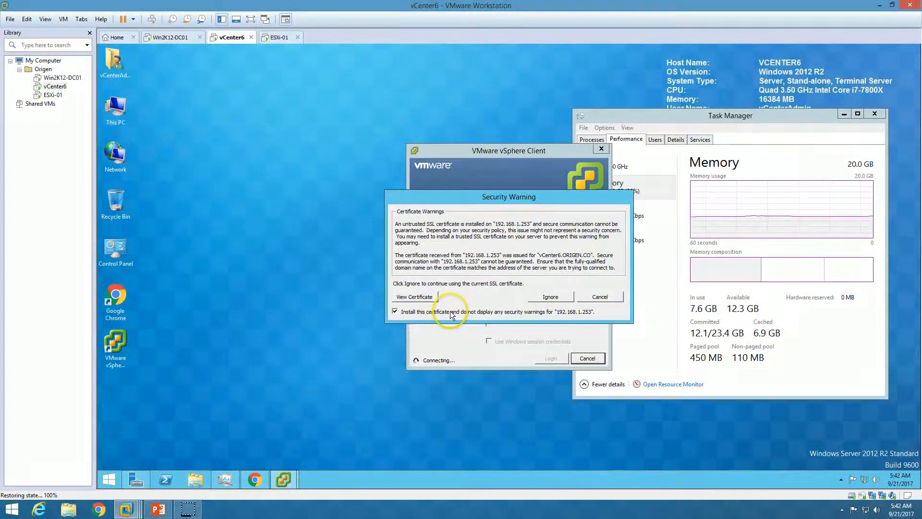
left_click(549, 295)
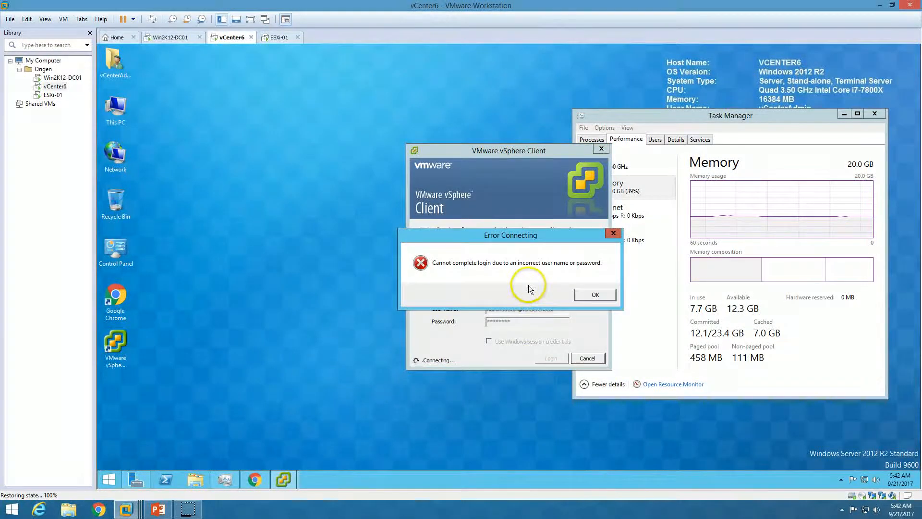
left_click(595, 295)
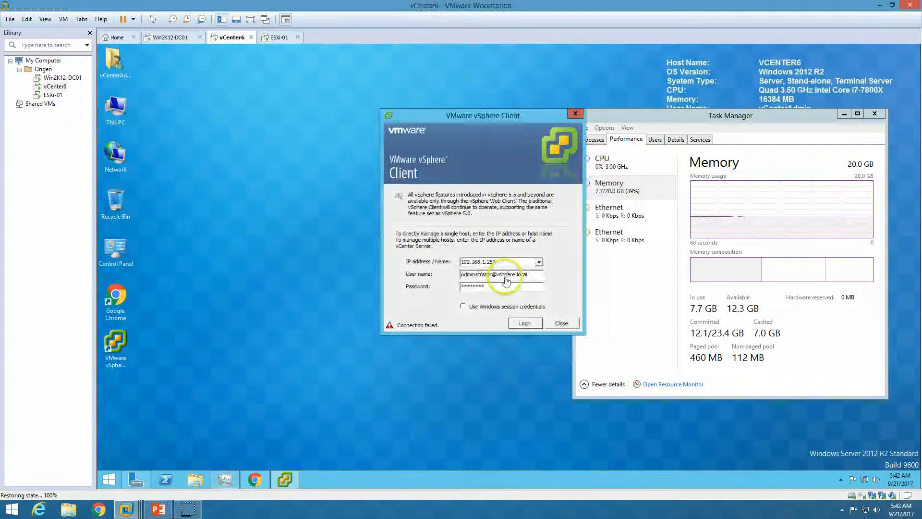
key("BackSpace")
type("h")
left_click(525, 323)
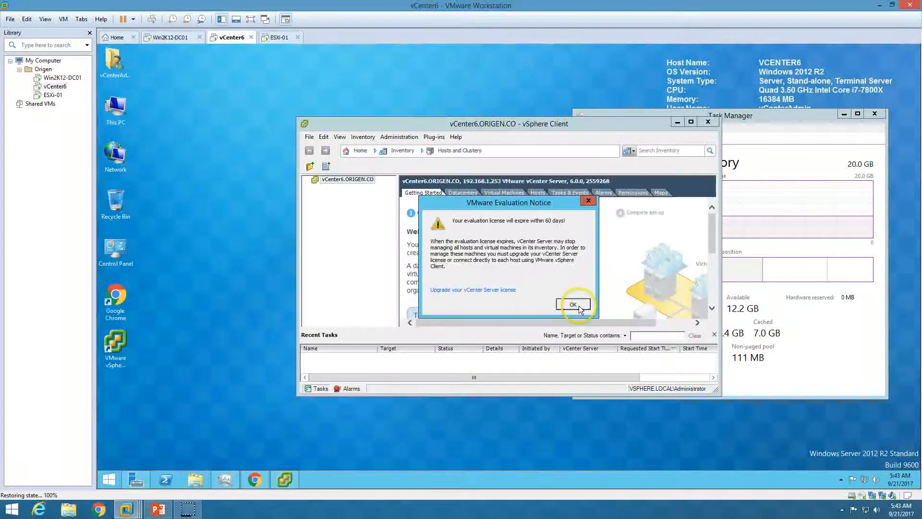
Dismiss the 60-day evaluation notice and close the vSphere desktop client.
left_click(579, 308)
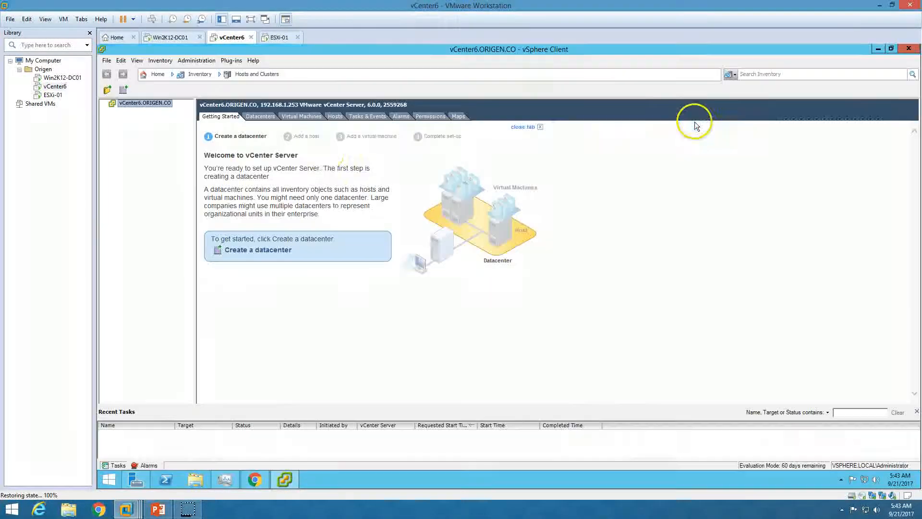
left_click(691, 122)
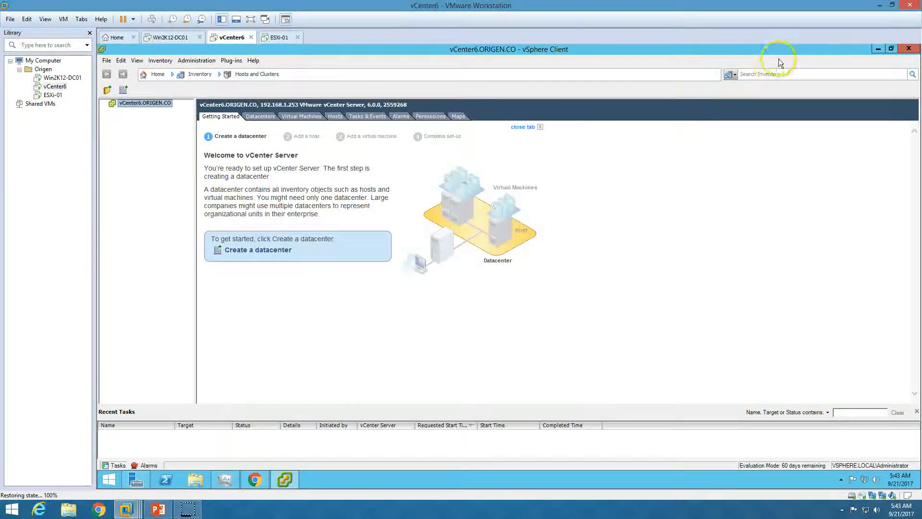
left_click(878, 49)
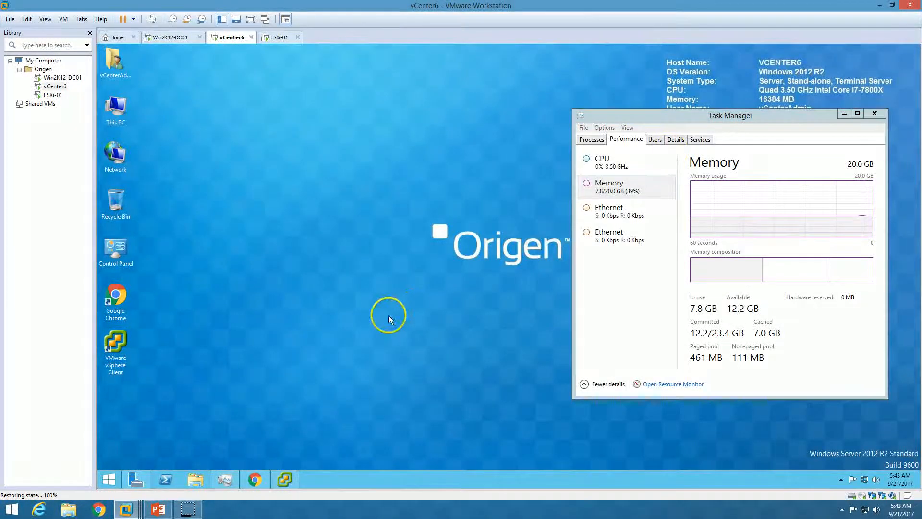
left_click(293, 474)
left_click(908, 48)
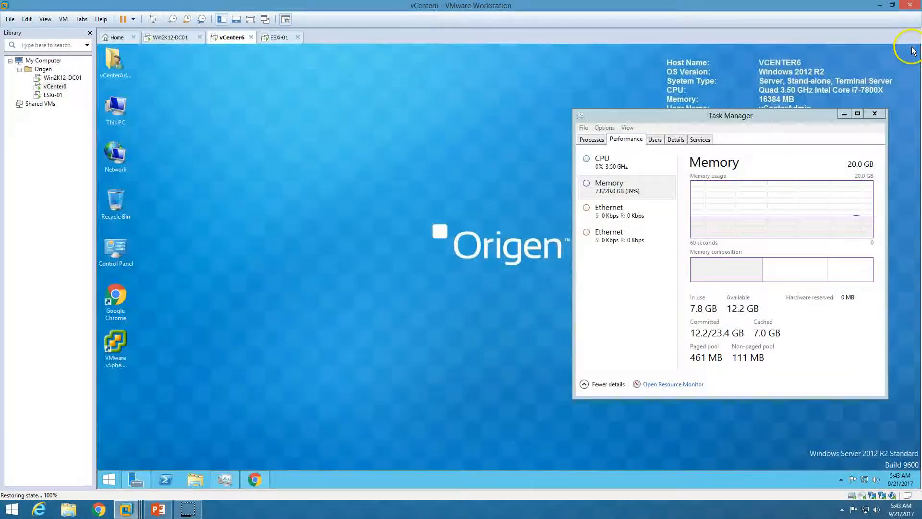
Check the step-by-step slide show, then bring up Chrome with the vSphere Web Client.
left_click(159, 510)
left_click(159, 509)
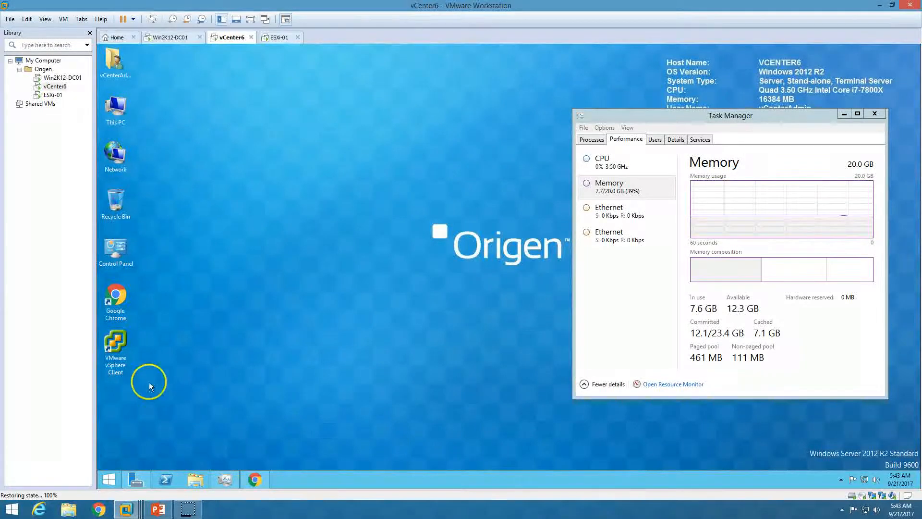
left_click(124, 351)
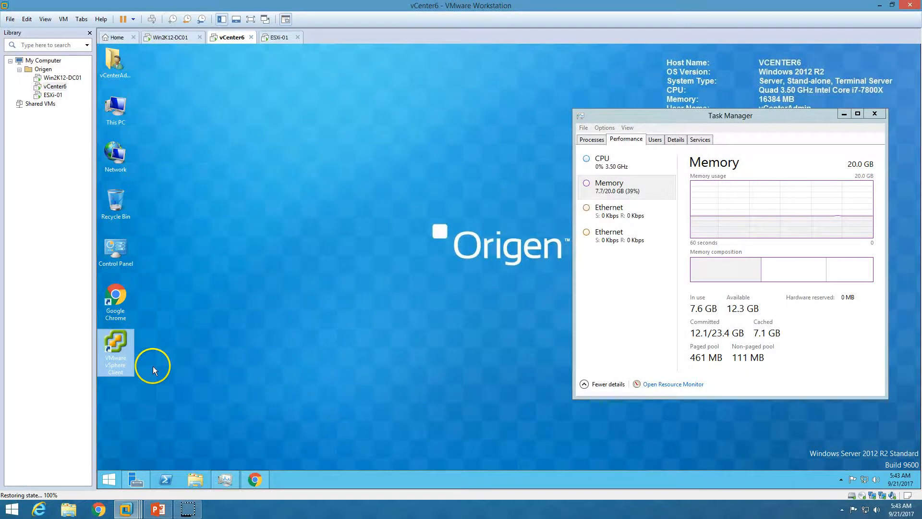
left_click(159, 509)
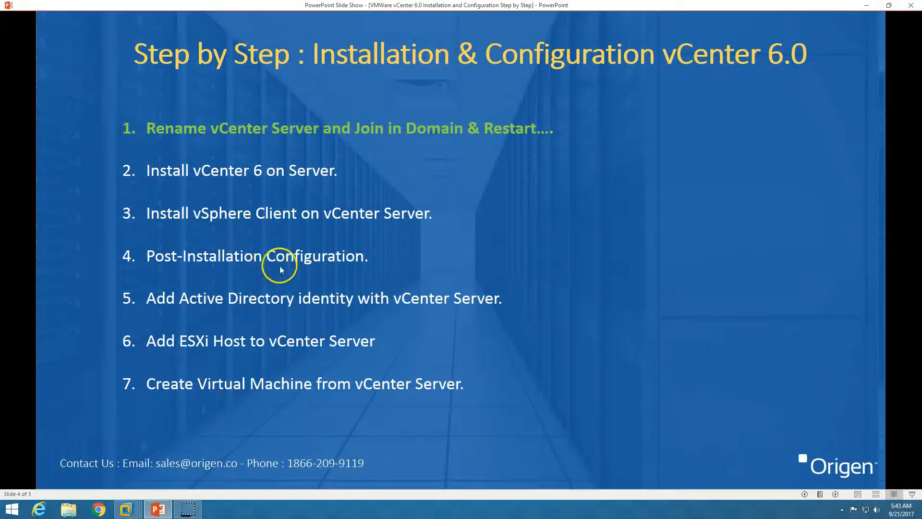
left_click(171, 512)
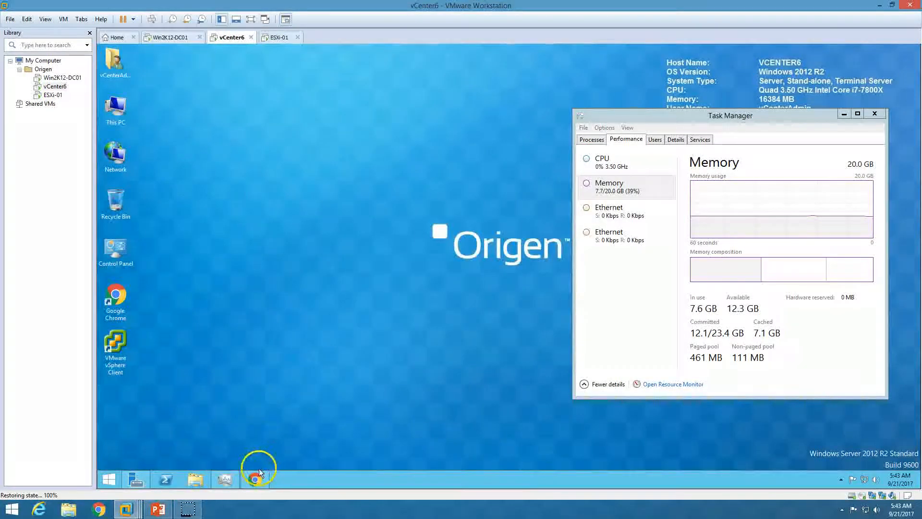
left_click(255, 477)
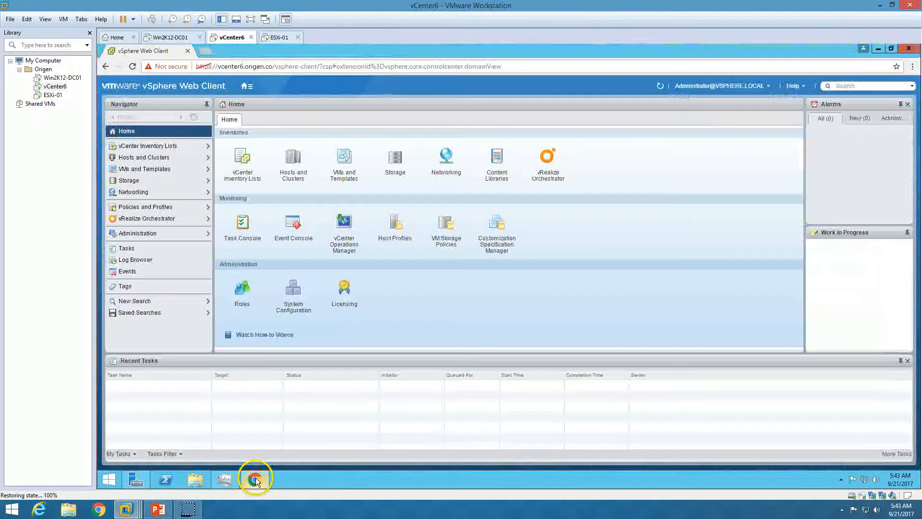
In Hosts and Clusters, create datacenter Origen-HO-DC under vCenter6.ORIGEN.CO and select it.
left_click(297, 160)
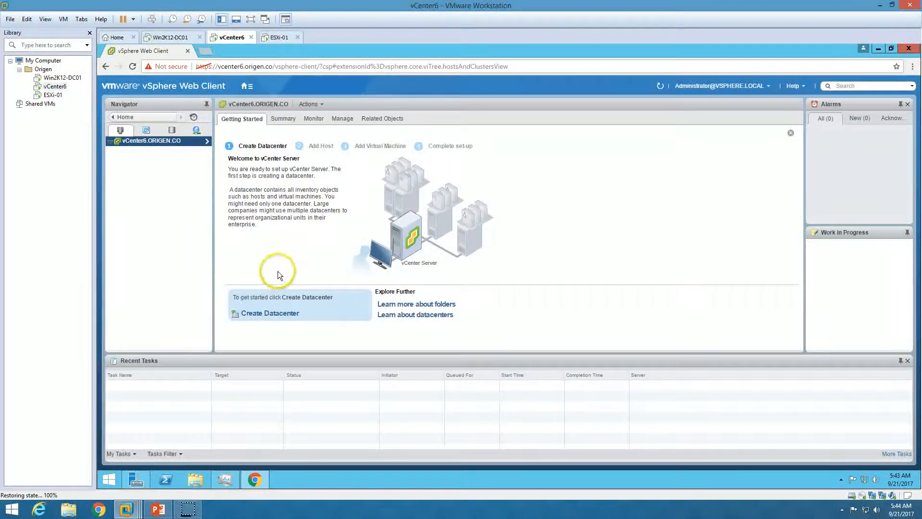
left_click(279, 315)
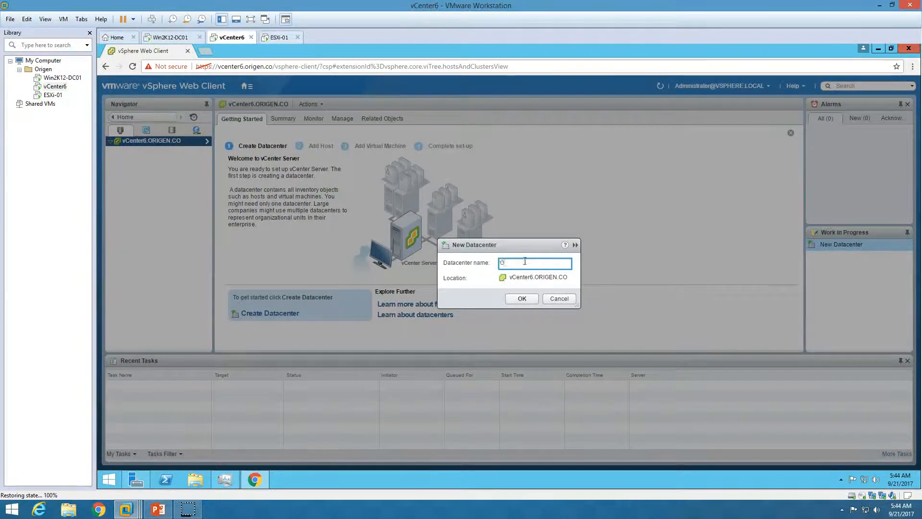
type("Ore")
key("BackSpace")
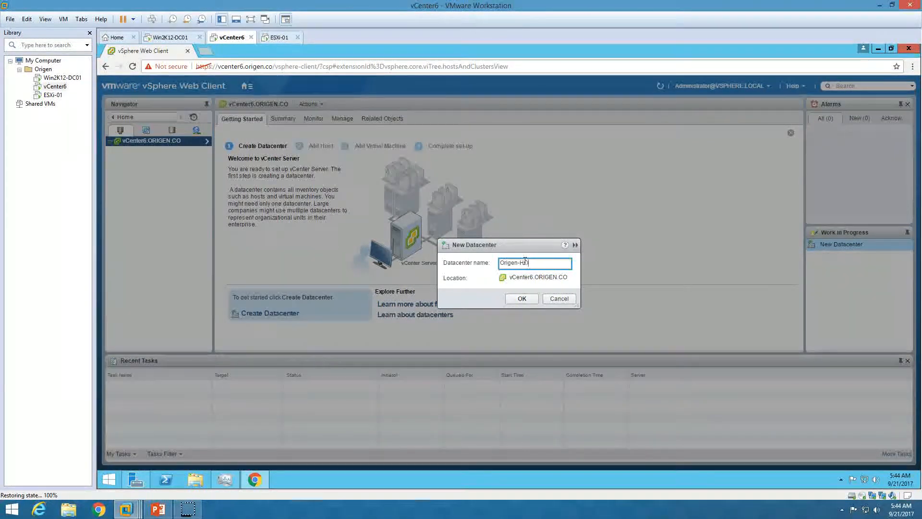
left_click(522, 298)
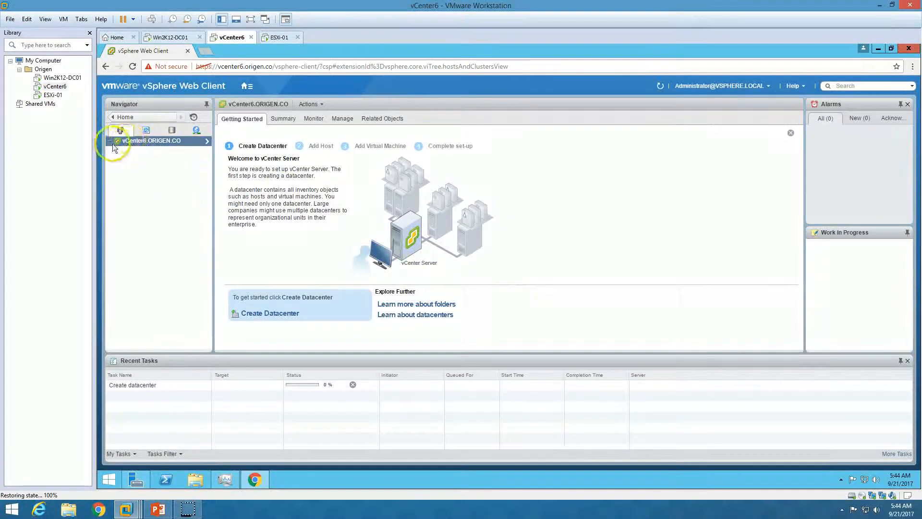
left_click(149, 150)
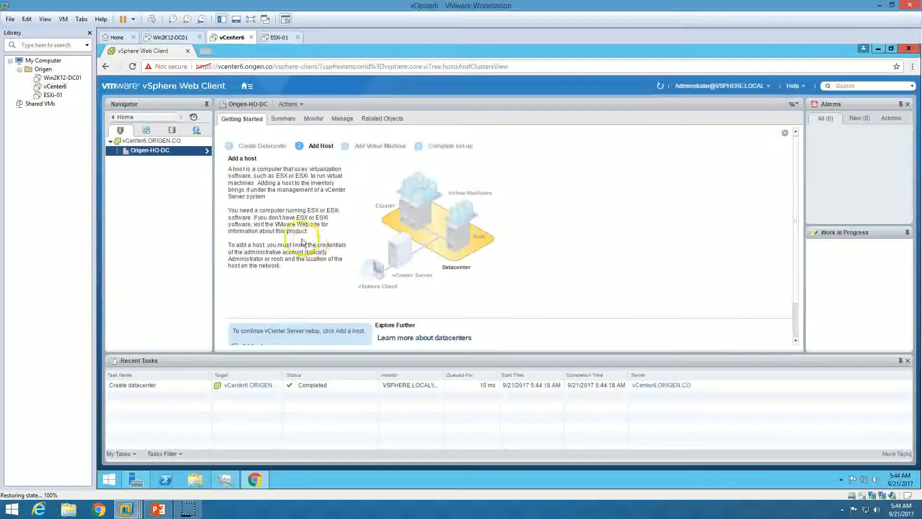
scroll(295, 267, "down", 1)
scroll(293, 263, "down", 1)
left_click(159, 509)
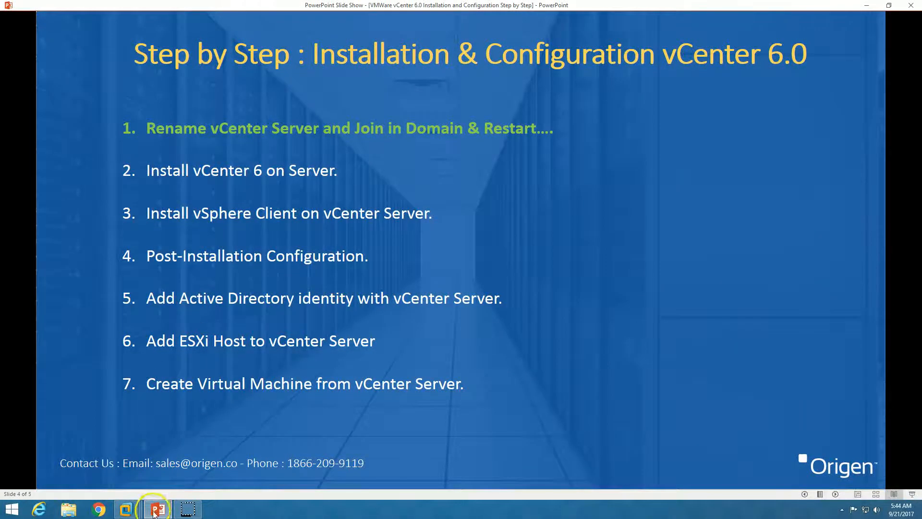
Compare the slide show's step list with the web client, then return to the vSphere Home page.
left_click(154, 513)
left_click(158, 510)
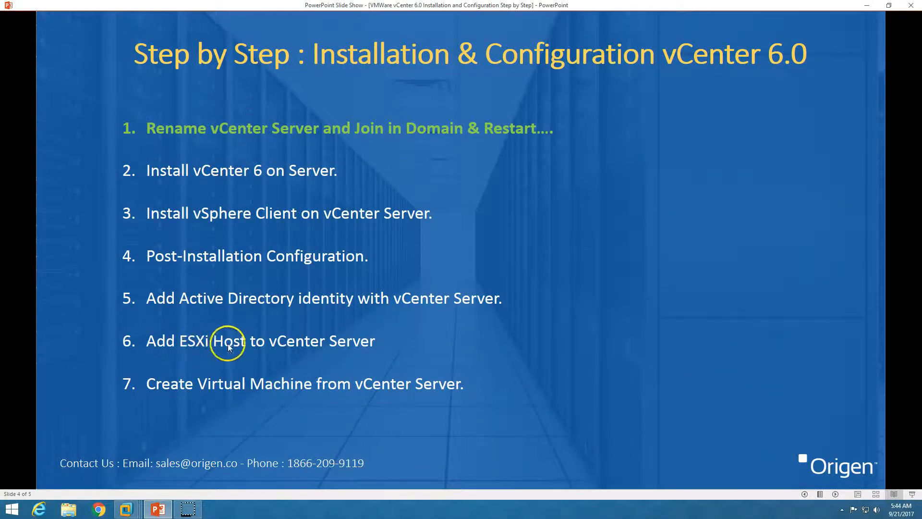
left_click(162, 509)
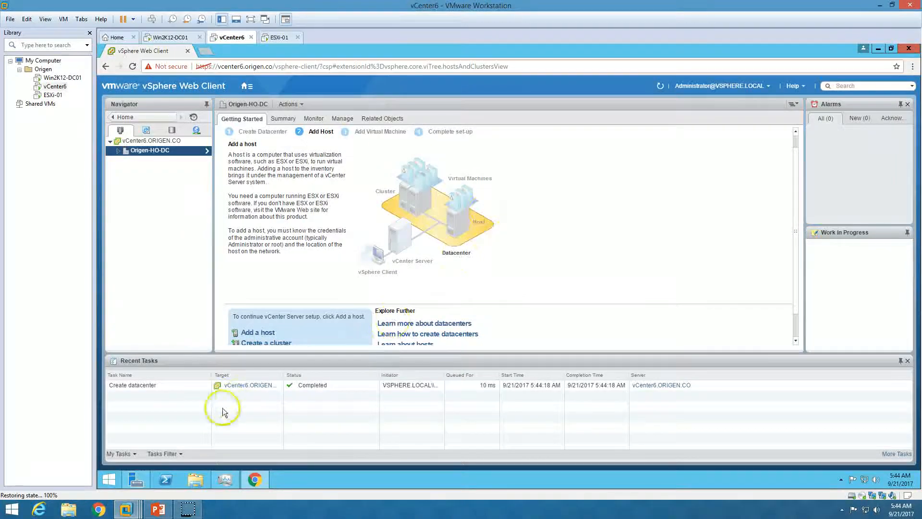
left_click(168, 510)
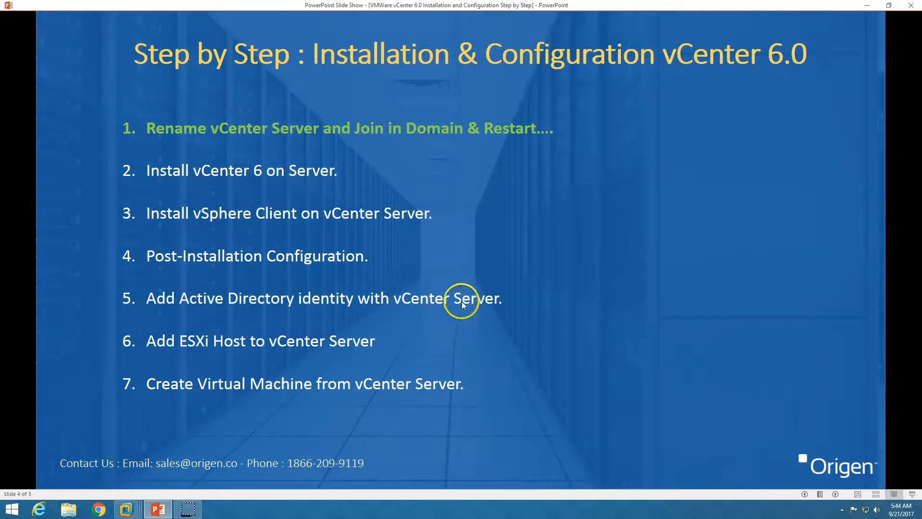
left_click(159, 509)
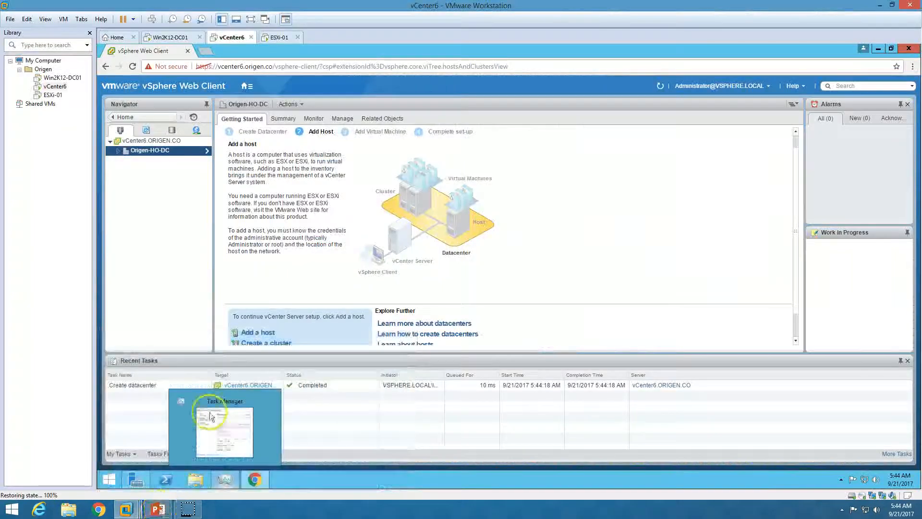
left_click(244, 87)
left_click(255, 95)
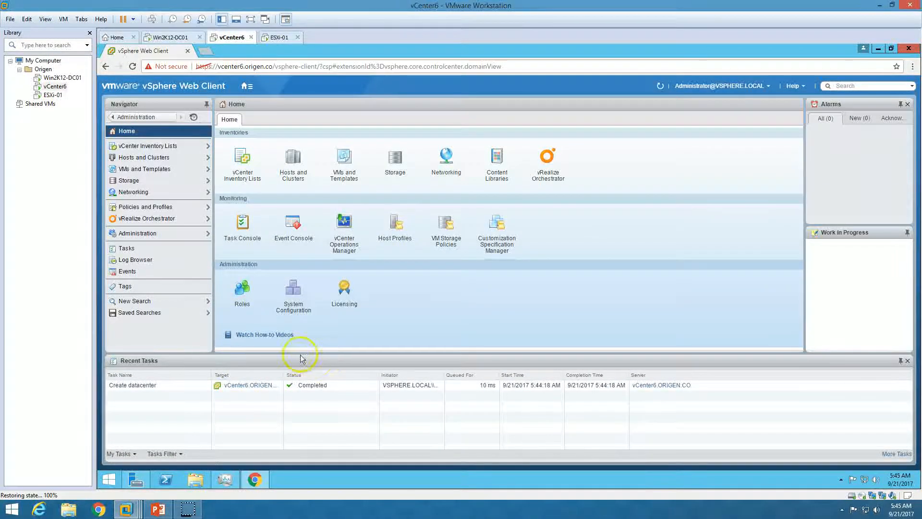
Under Single Sign-On Identity Sources, add ORIGEN.CO as an Active Directory (Integrated Windows Authentication) source.
left_click(174, 233)
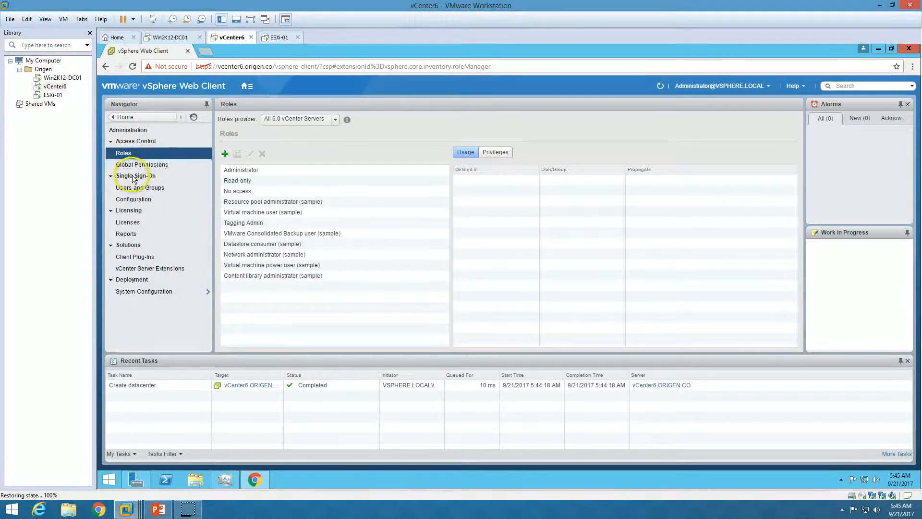
left_click(143, 202)
left_click(233, 120)
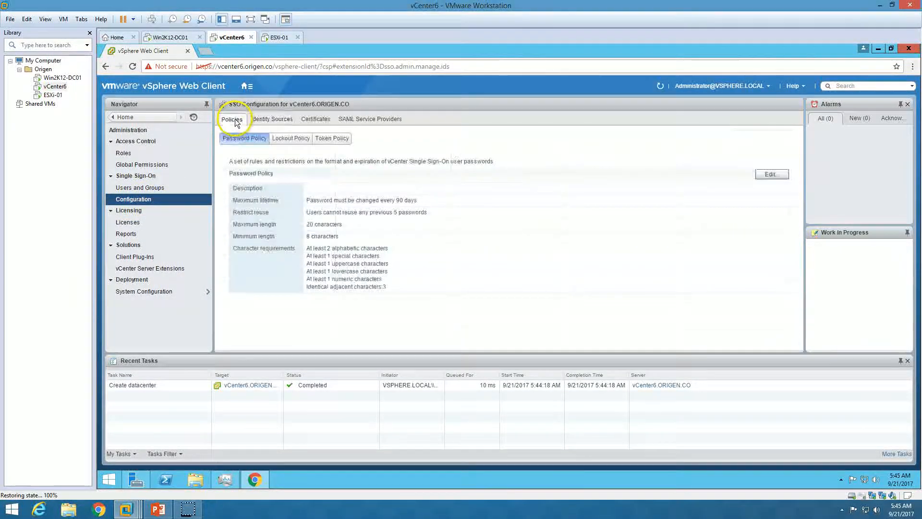
left_click(262, 120)
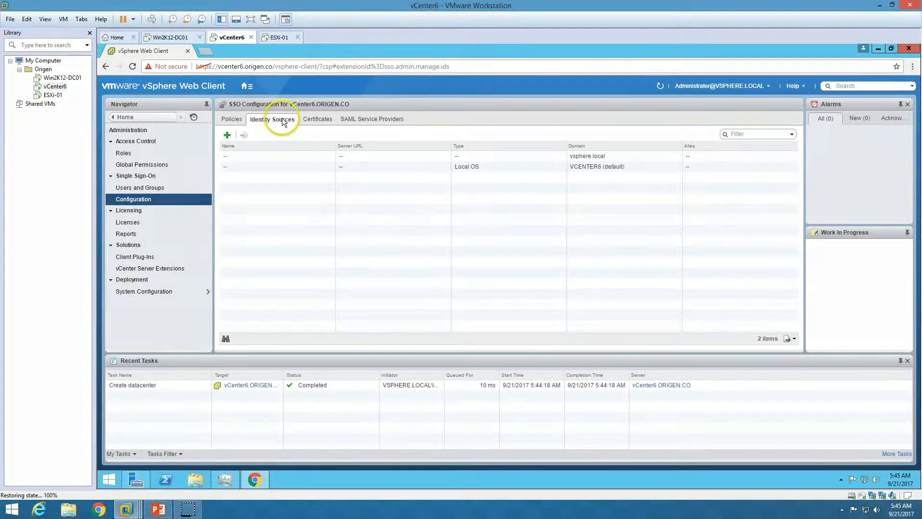
left_click(228, 136)
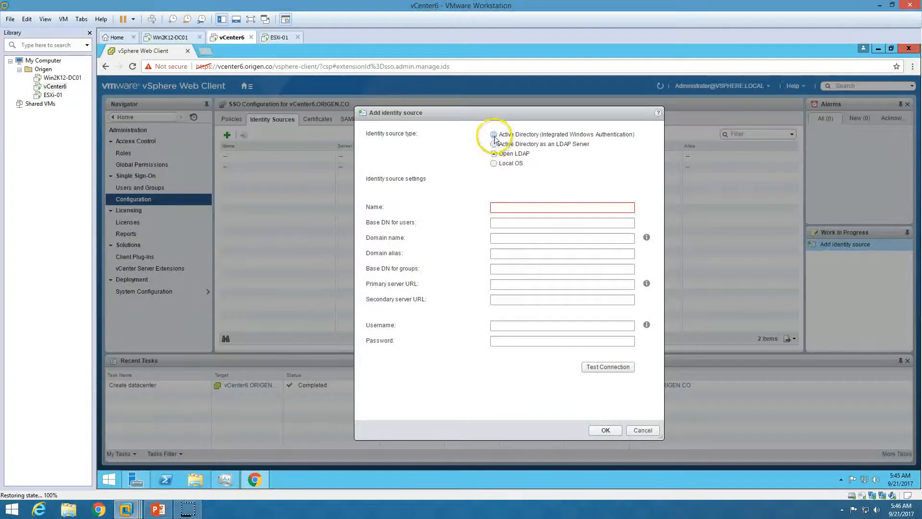
left_click(511, 136)
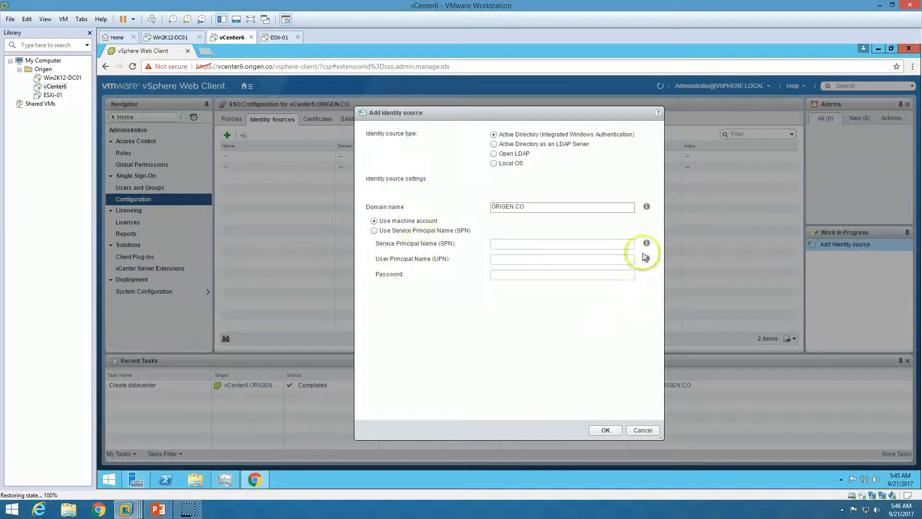
left_click(605, 429)
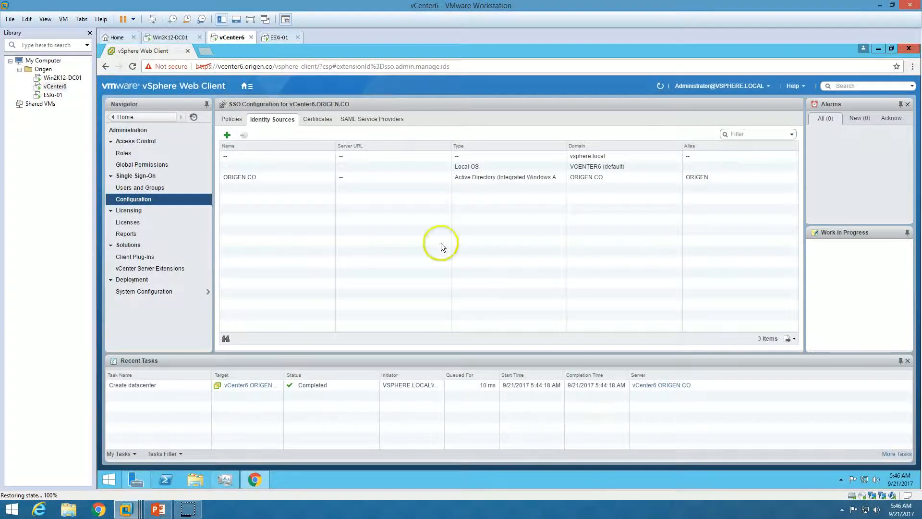
Widen the Domain and Type columns so the ORIGEN.CO entry shows in full.
left_click(347, 180)
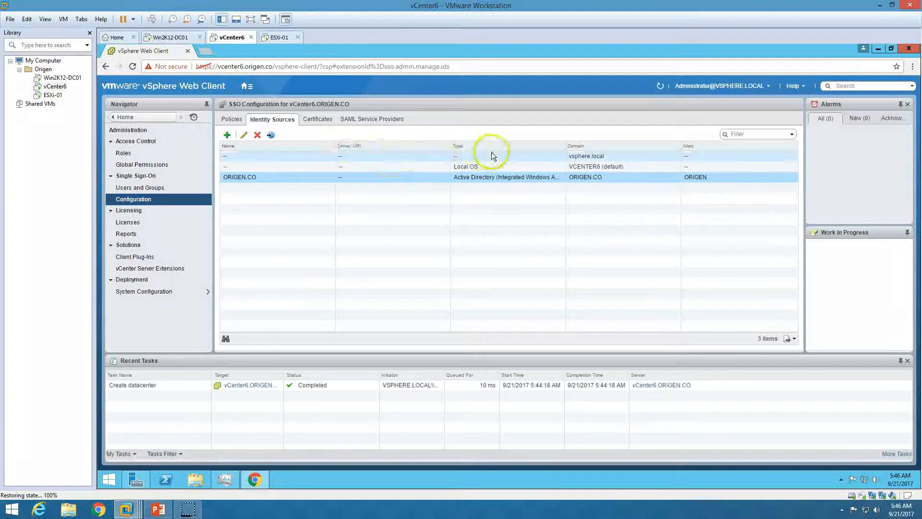
double_click(568, 145)
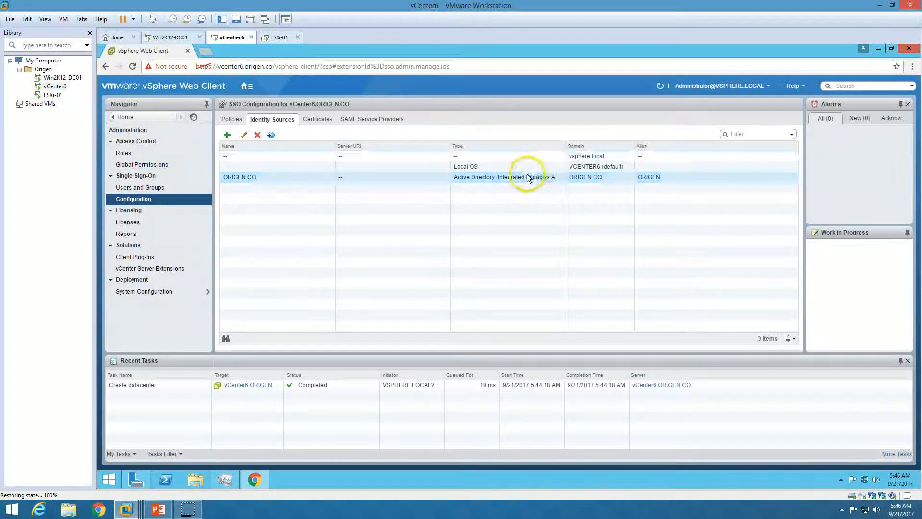
left_click_drag(566, 144, 596, 144)
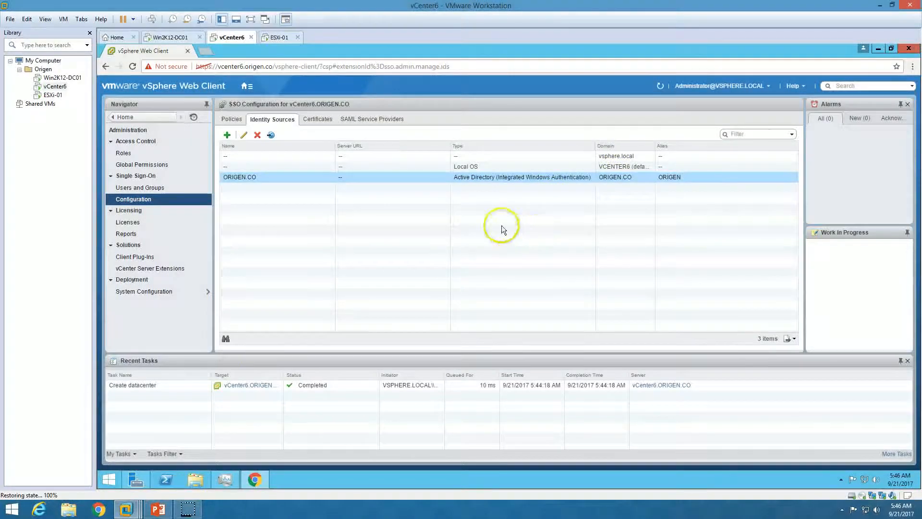
left_click(158, 509)
left_click(158, 513)
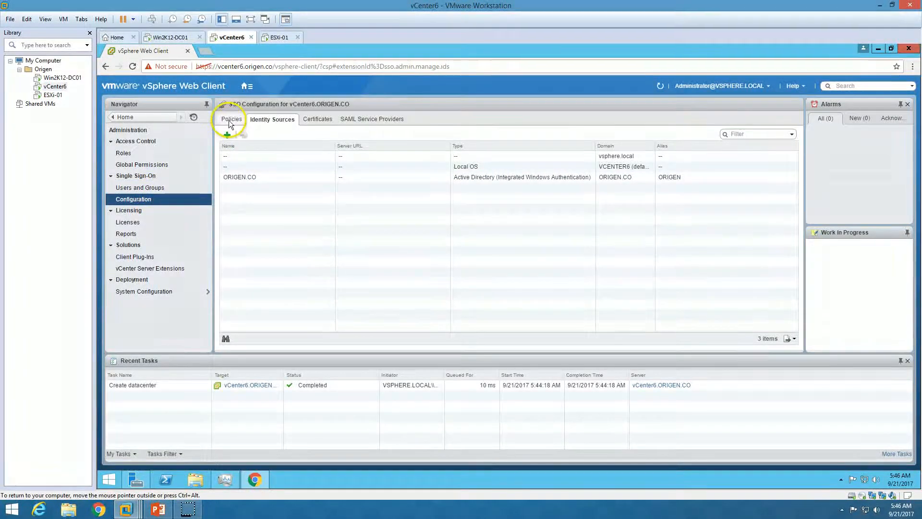
Open Single Sign-On Users and Groups, view the Users list, and cancel a new-user form.
left_click(146, 192)
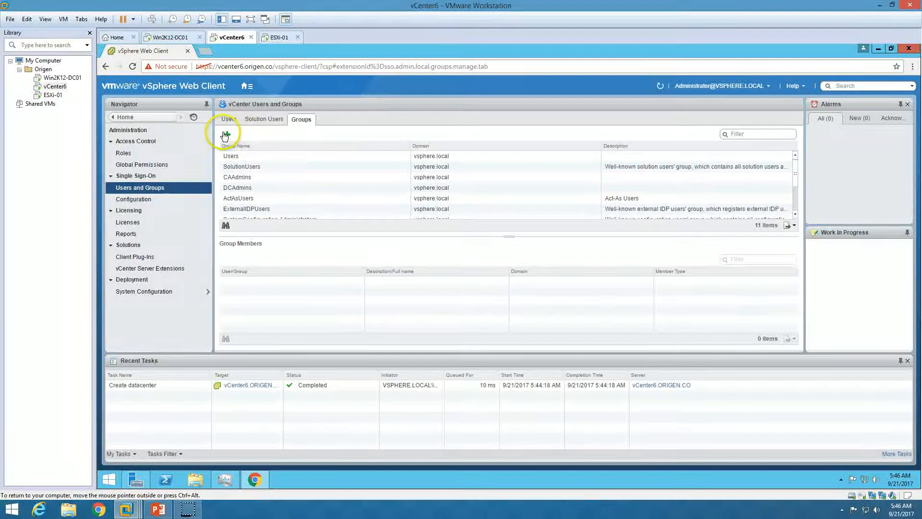
left_click(259, 119)
left_click(230, 119)
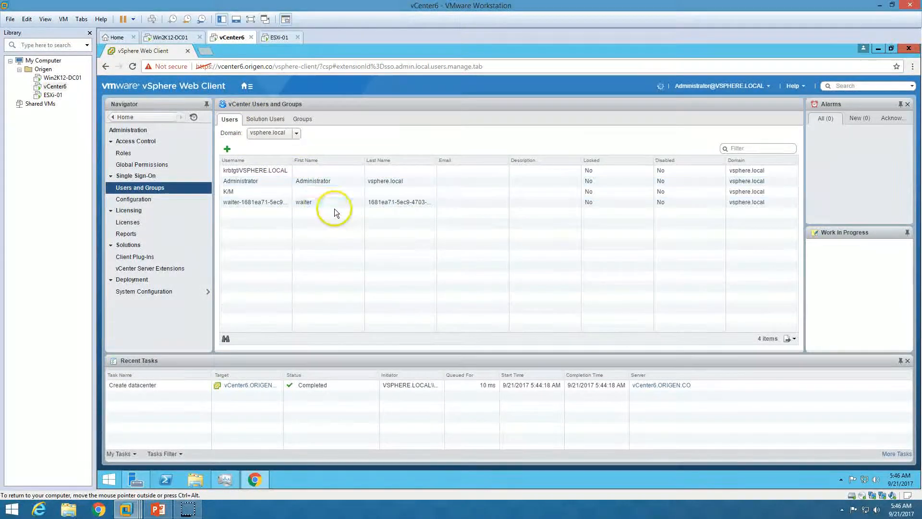
left_click(226, 151)
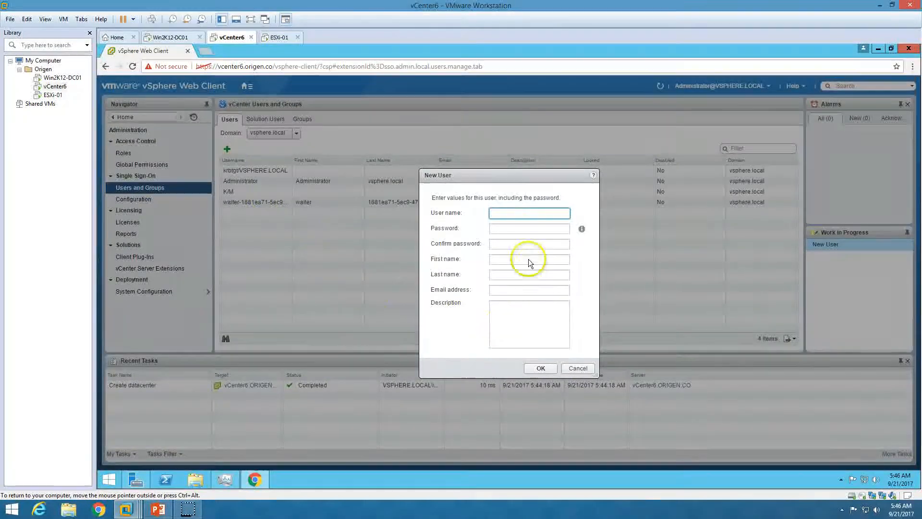
left_click(577, 368)
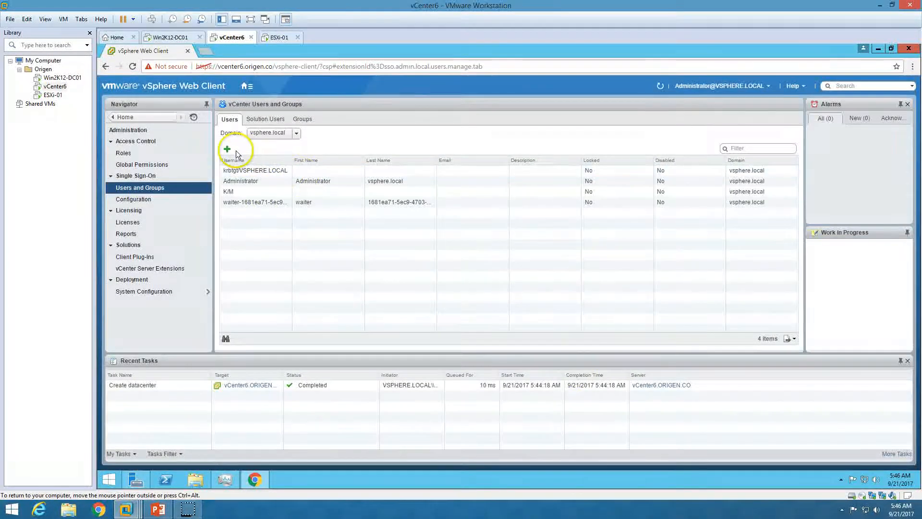
List the ORIGEN.CO domain users, compare with the vCenter domain, then return to ORIGEN.CO.
left_click(268, 135)
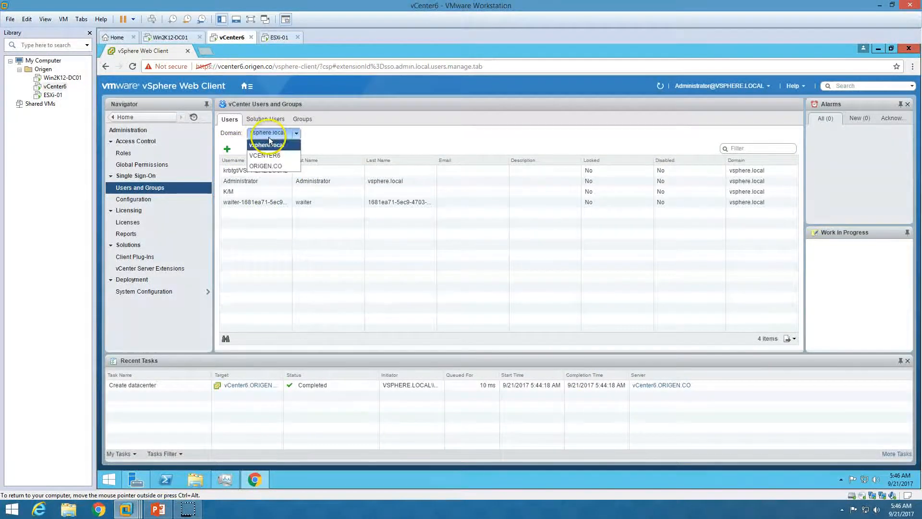
left_click(276, 165)
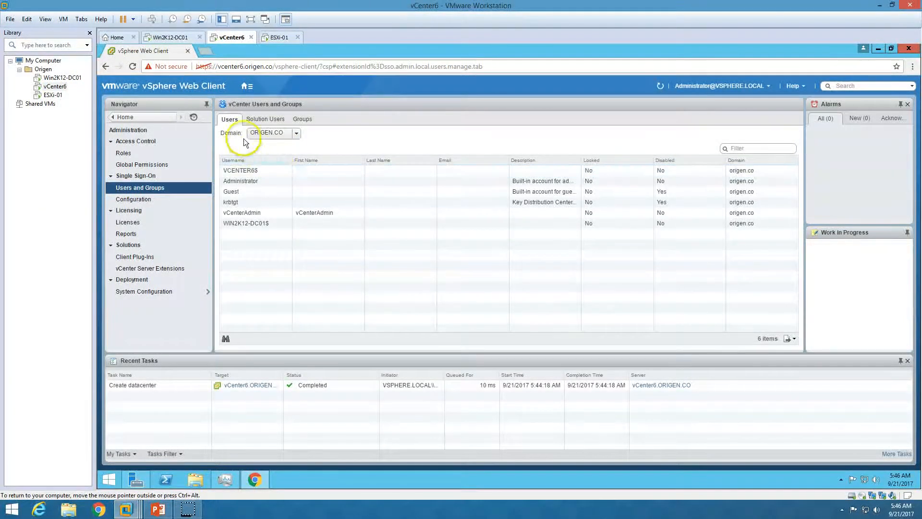
right_click(264, 212)
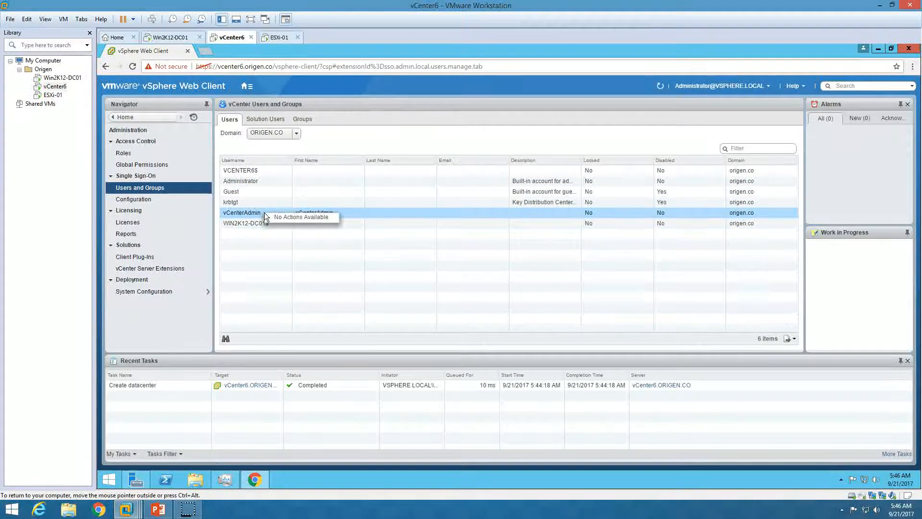
left_click(264, 212)
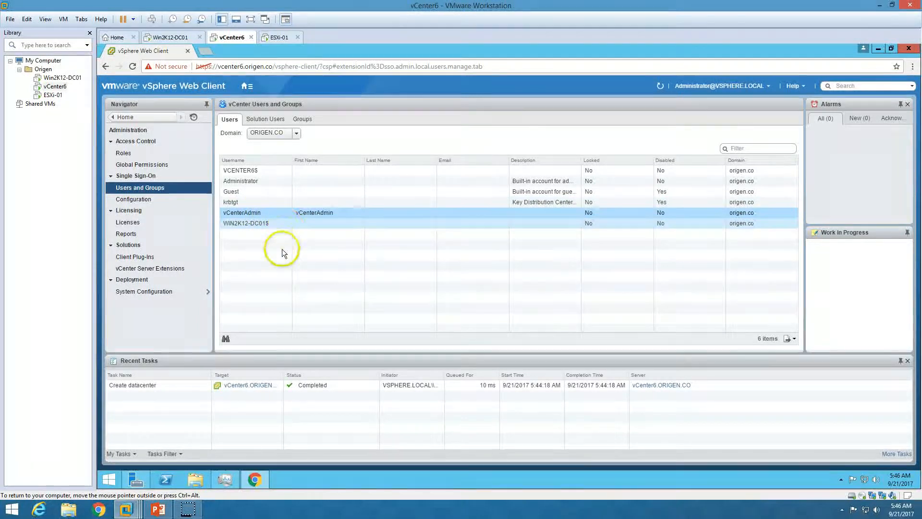
left_click(279, 133)
left_click(277, 143)
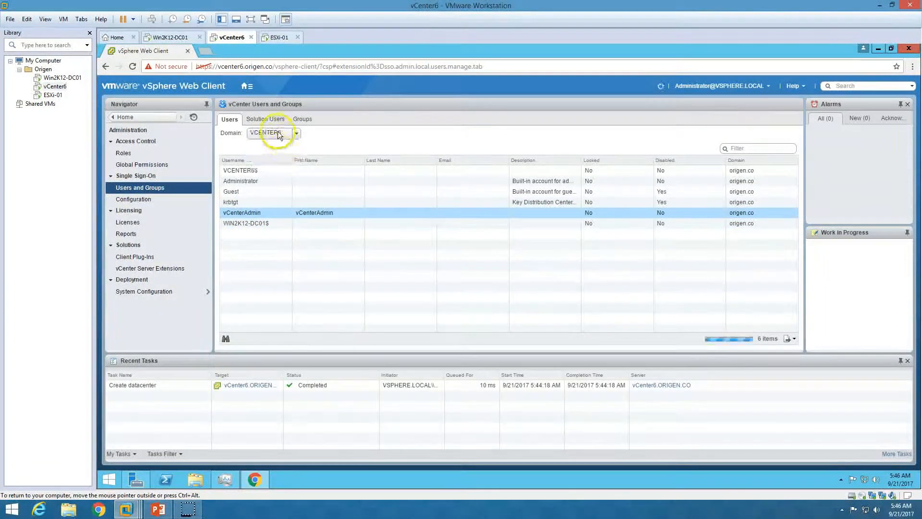
left_click(279, 134)
left_click(280, 166)
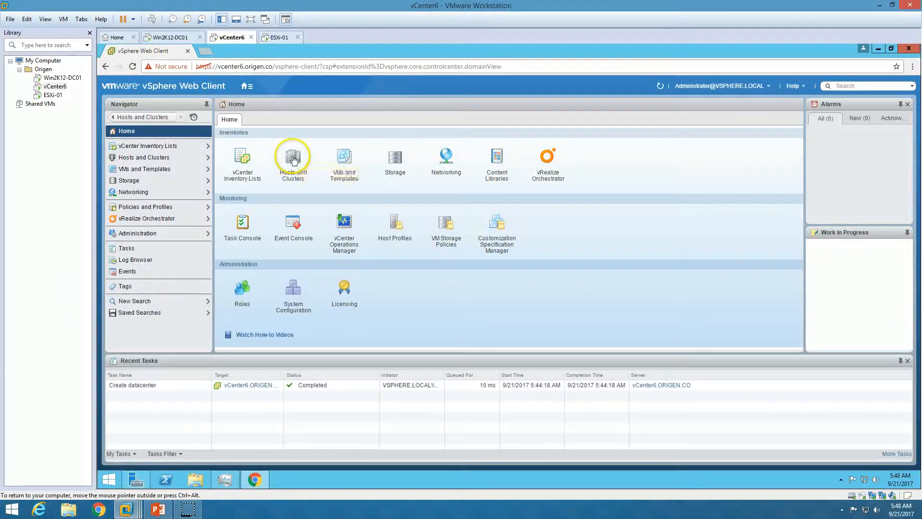
Select vCenter6.ORIGEN.CO in Hosts and Clusters and start a new entry under Manage > Permissions.
left_click(293, 158)
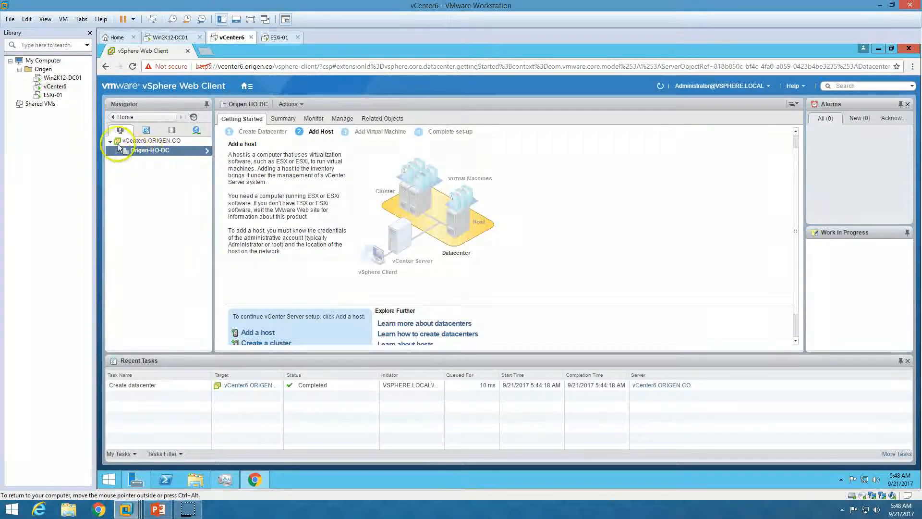
left_click(150, 141)
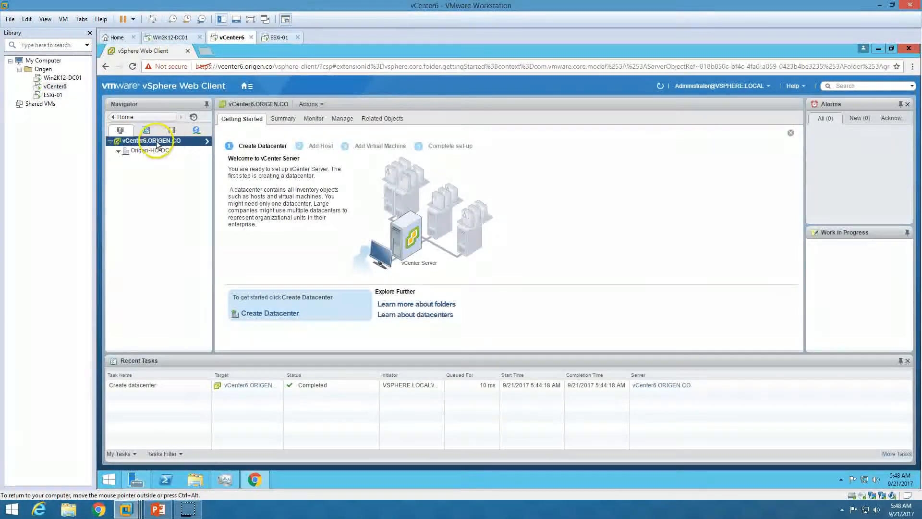
left_click(341, 120)
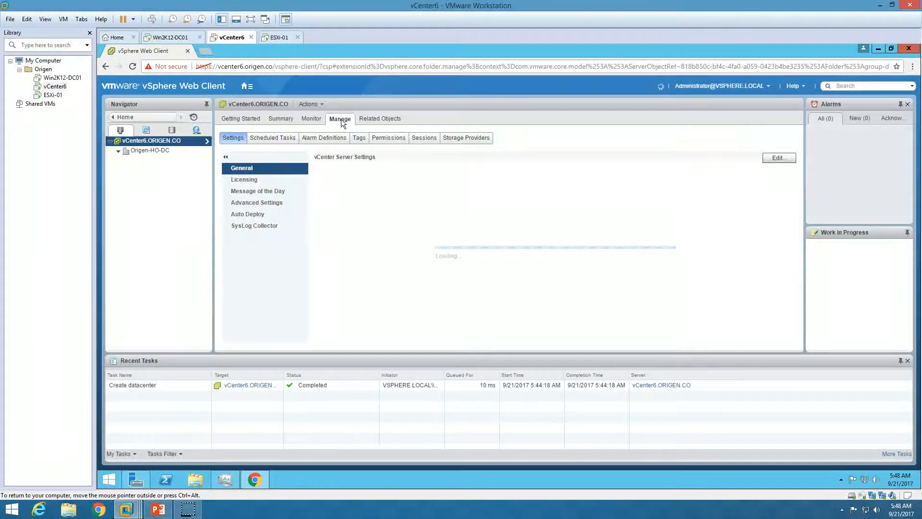
left_click(388, 137)
left_click(383, 179)
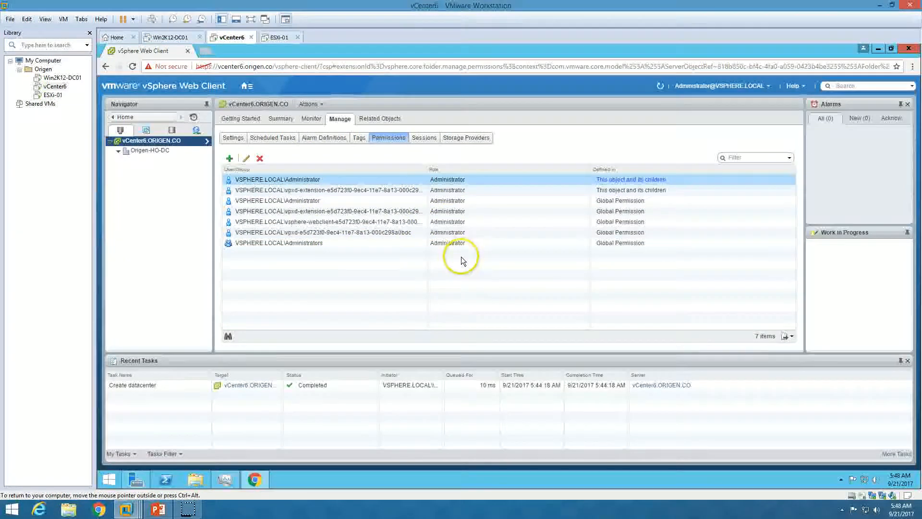
left_click(230, 159)
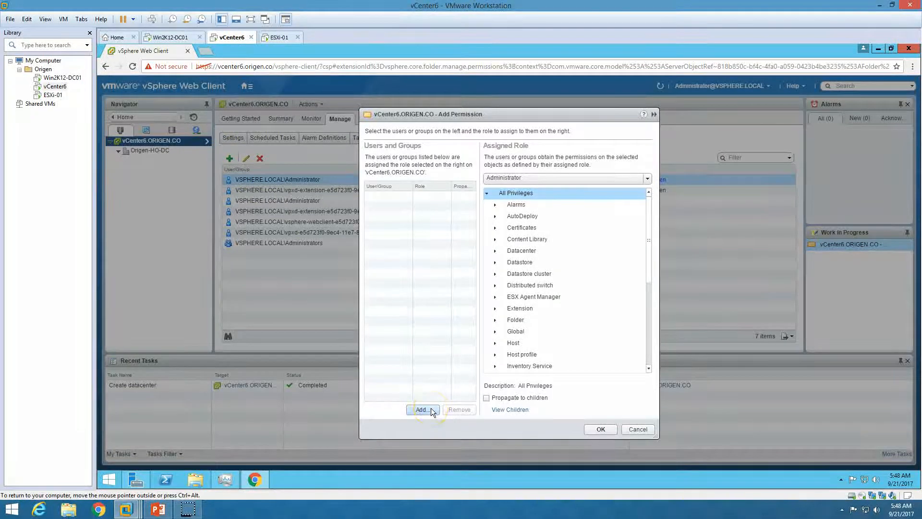
Choose the ORIGEN domain's vCenterAdmin account as the user for the new permission.
left_click(421, 409)
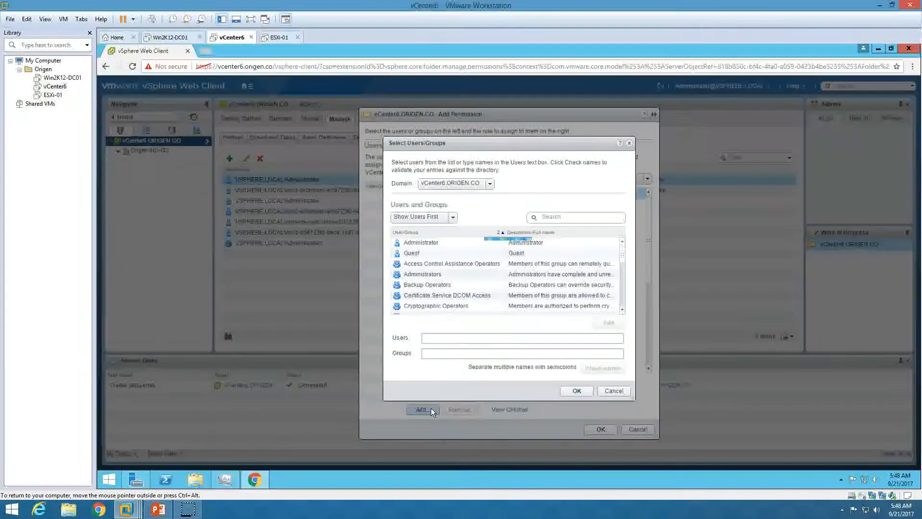
left_click(456, 184)
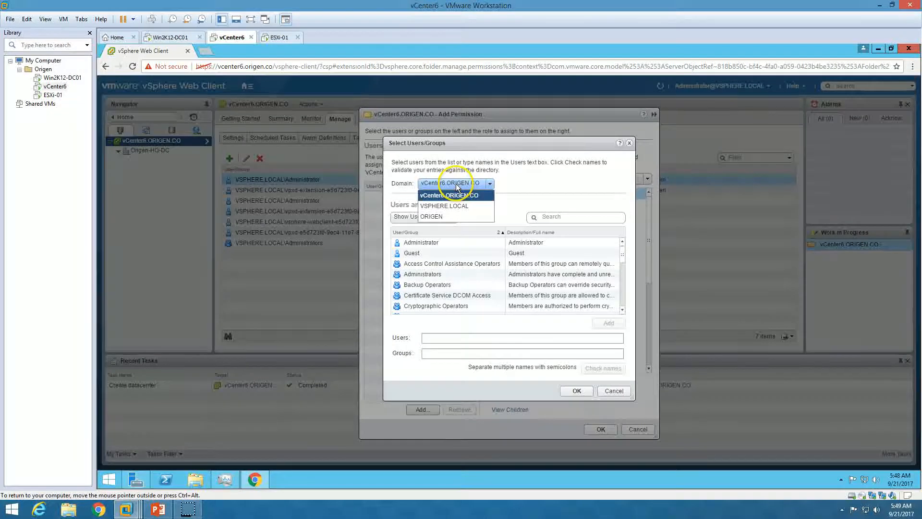
left_click(448, 217)
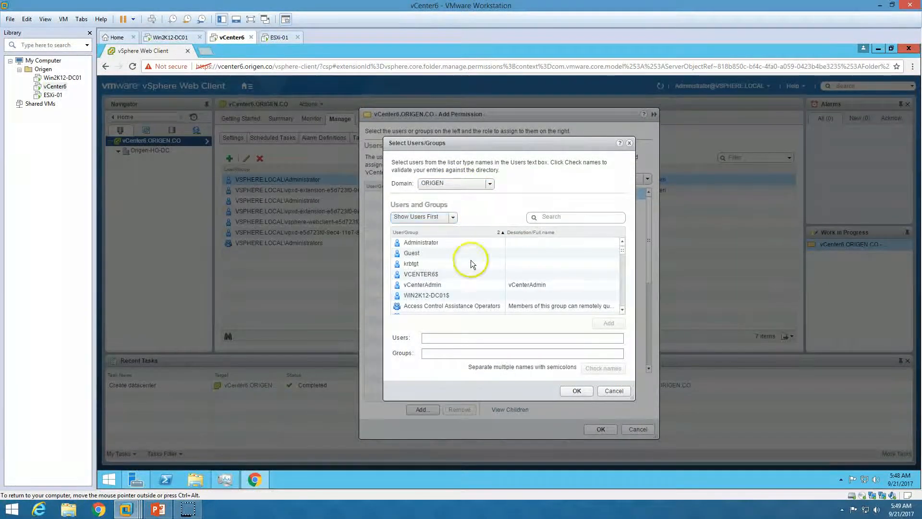
left_click(461, 284)
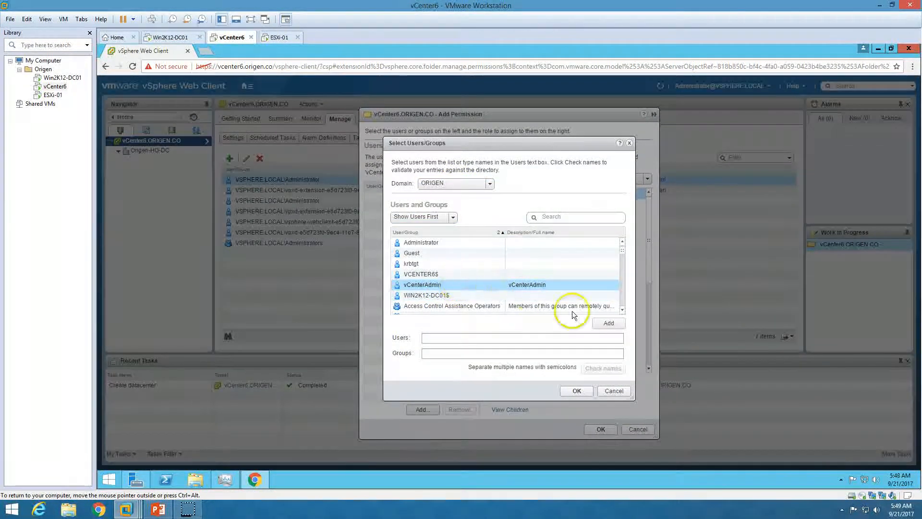
left_click(609, 323)
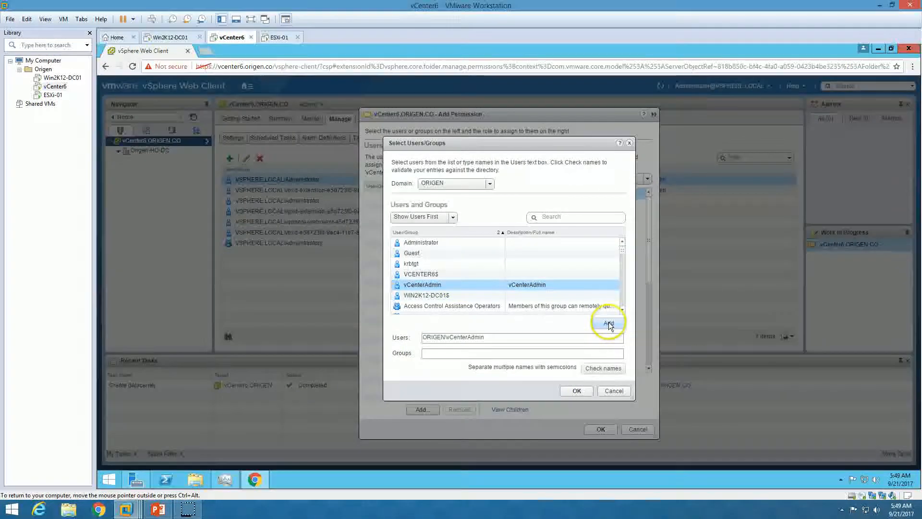
left_click(577, 390)
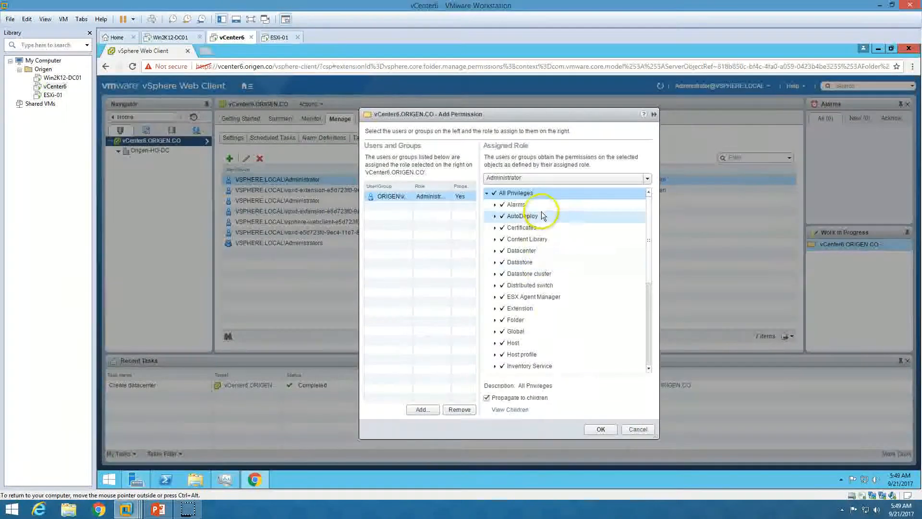
Assign the Administrator role, save the permission, and review it in the permissions list.
left_click(511, 178)
left_click(515, 200)
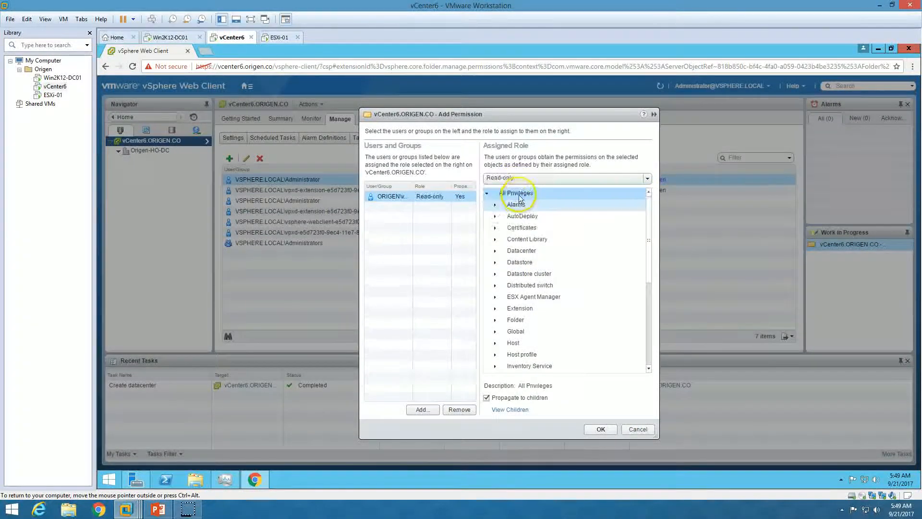
left_click(521, 178)
left_click(523, 210)
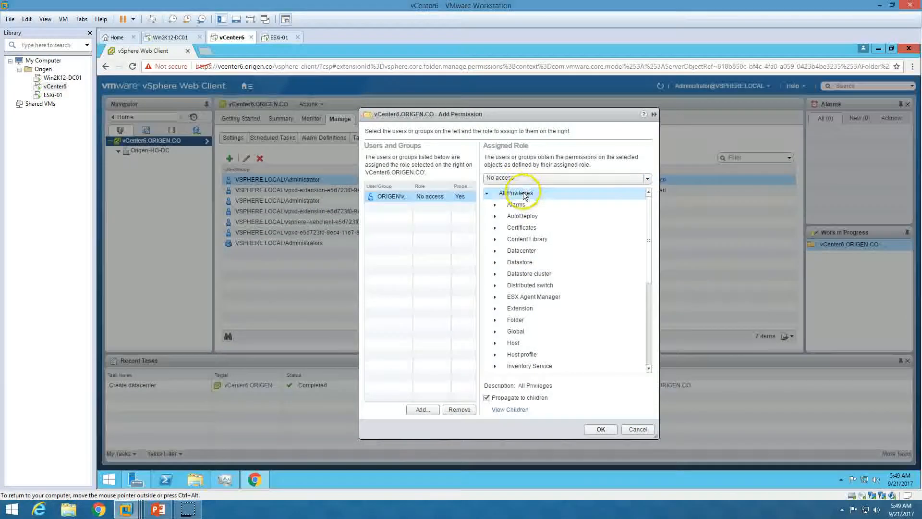
left_click(521, 178)
scroll(516, 194, "up", 2)
left_click(514, 191)
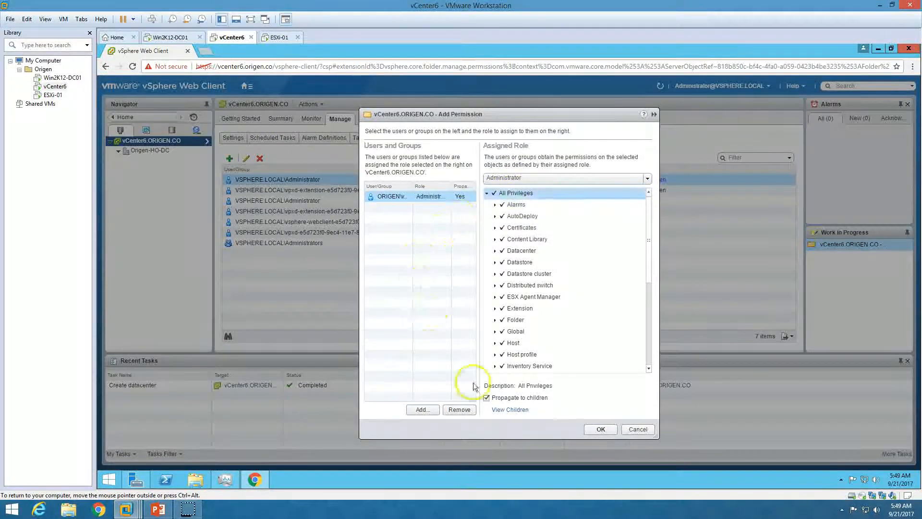
left_click(601, 429)
left_click(319, 255)
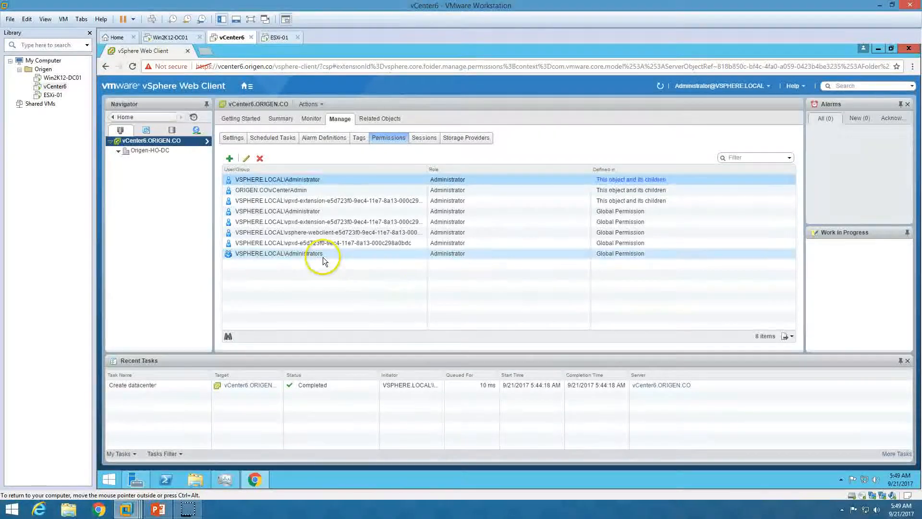
left_click(314, 190)
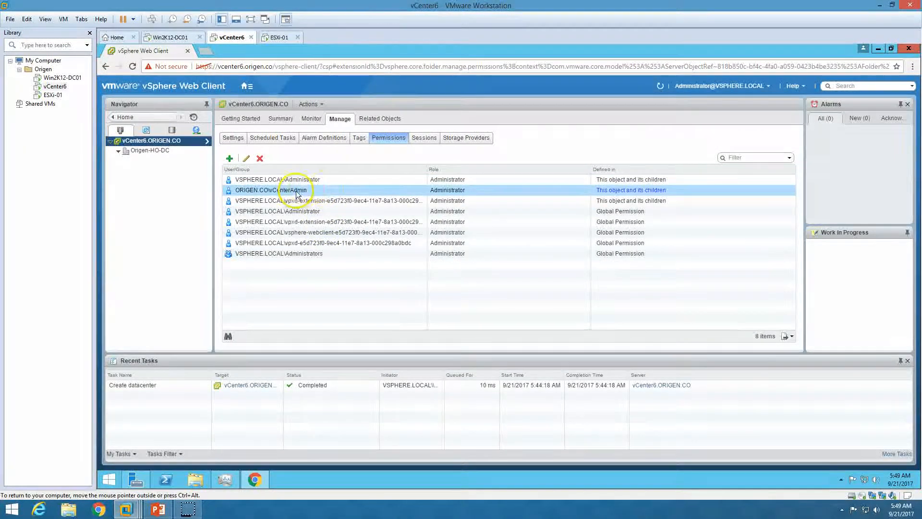
left_click(240, 119)
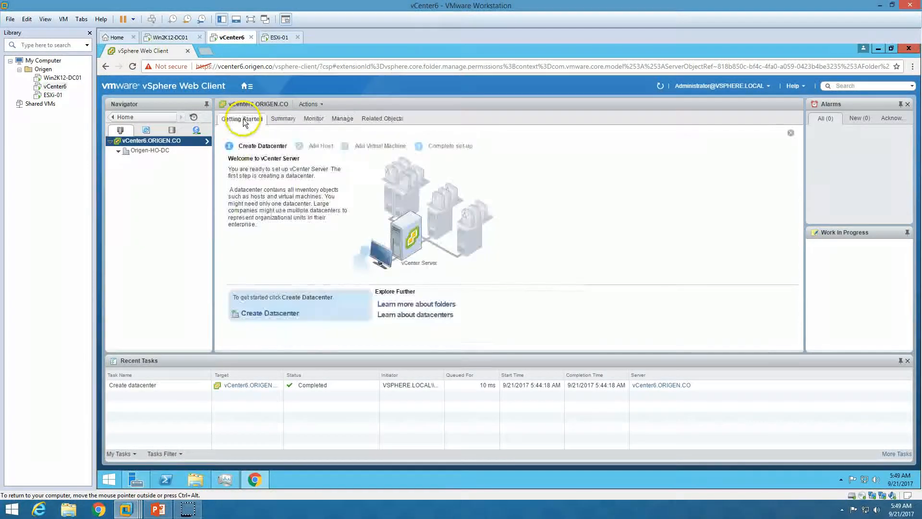
Log in to the vSphere Client using Windows session credentials and close the Evaluation Notice.
left_click(878, 48)
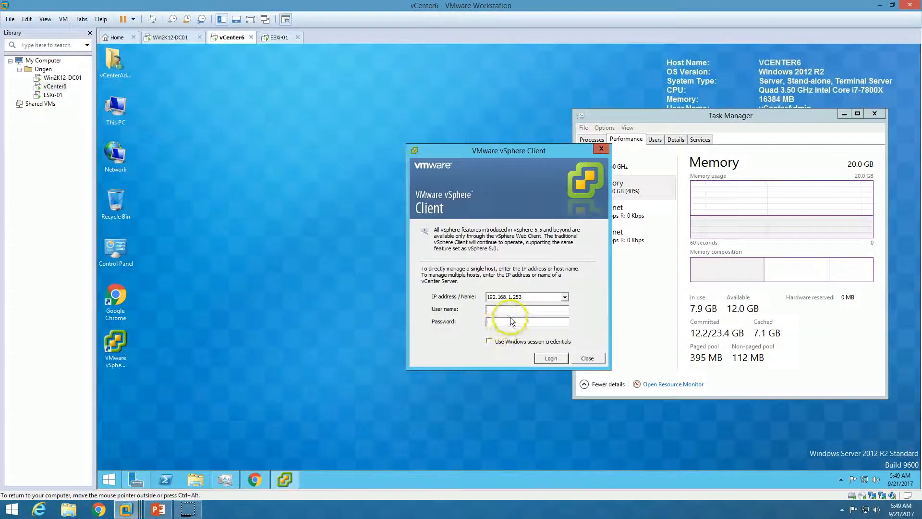
left_click(489, 342)
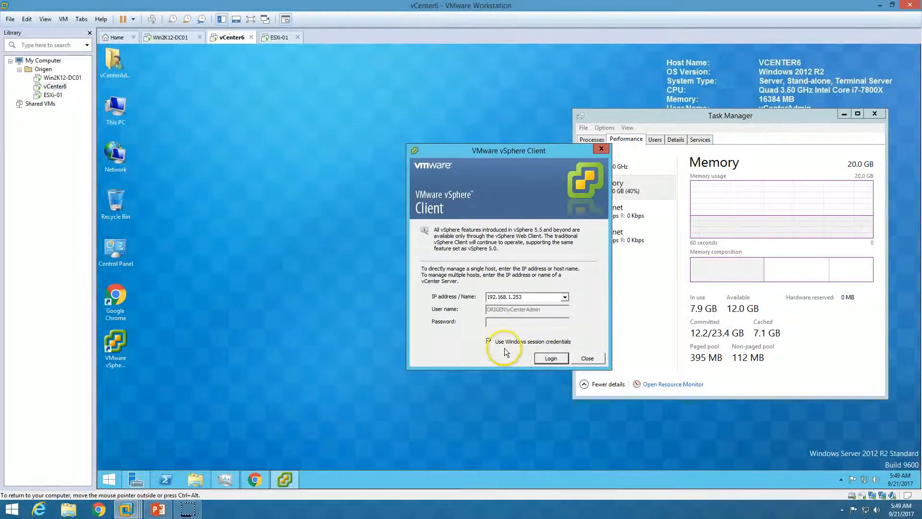
left_click(559, 360)
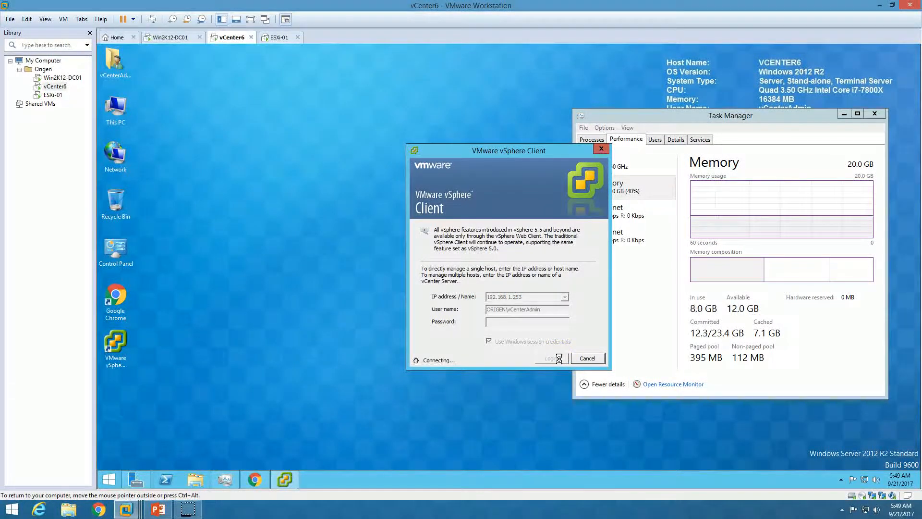
left_click(554, 362)
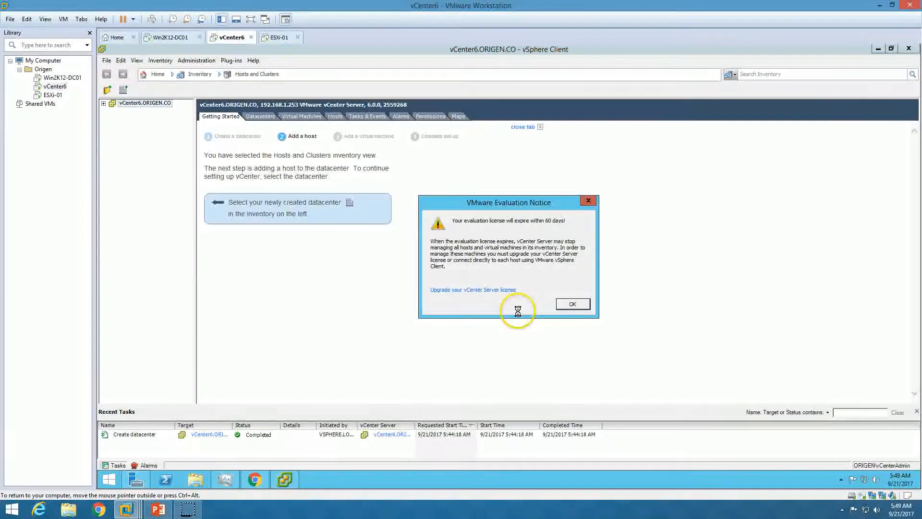
left_click(571, 305)
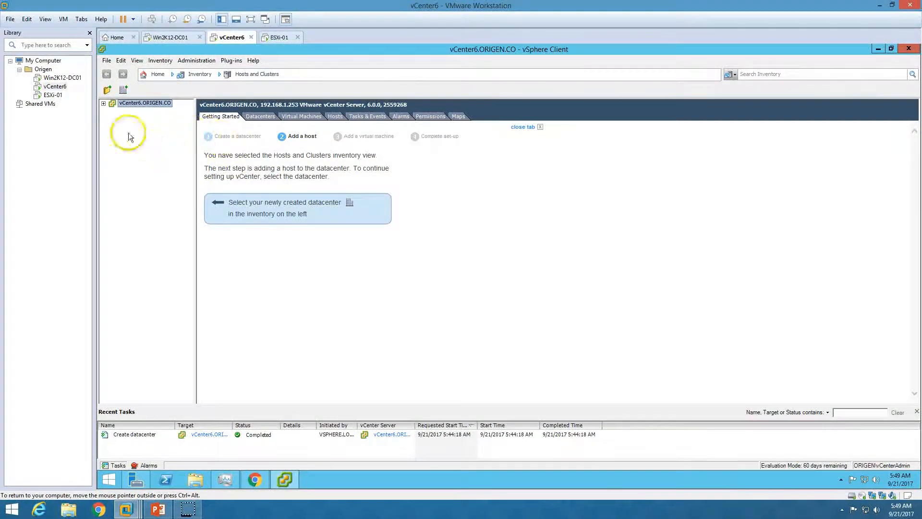
Show and hide the PowerPoint installation slide show, then bring up the ESXi-01 console.
left_click(158, 509)
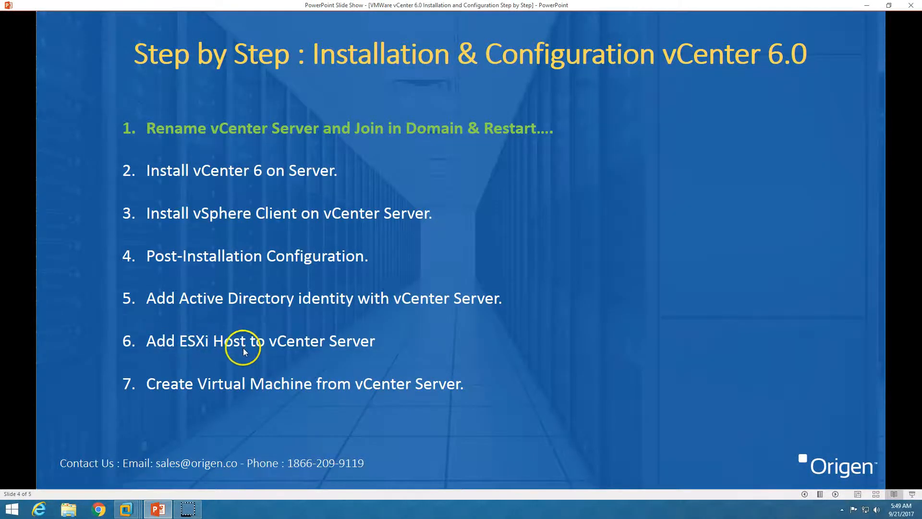
left_click(158, 508)
left_click(279, 37)
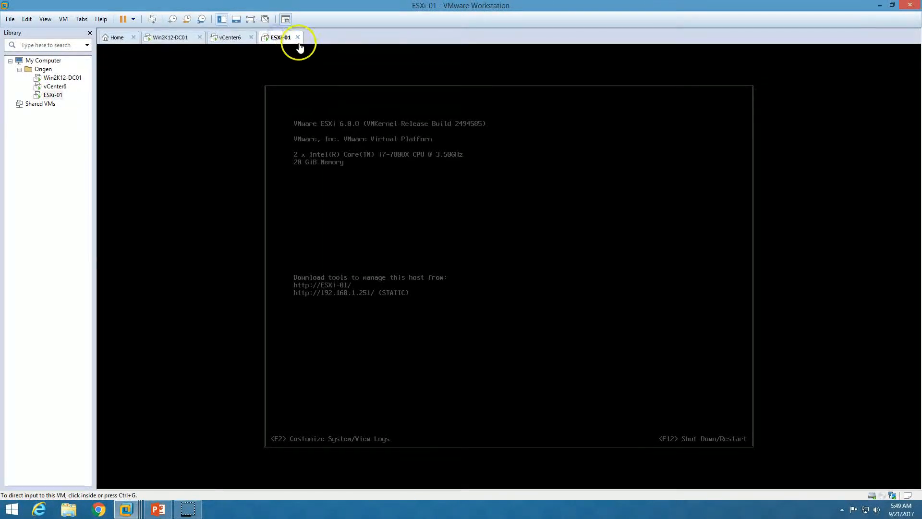
On the vCenter6 VM, select Origen-HO-DC and launch the Add Host Wizard.
left_click(225, 37)
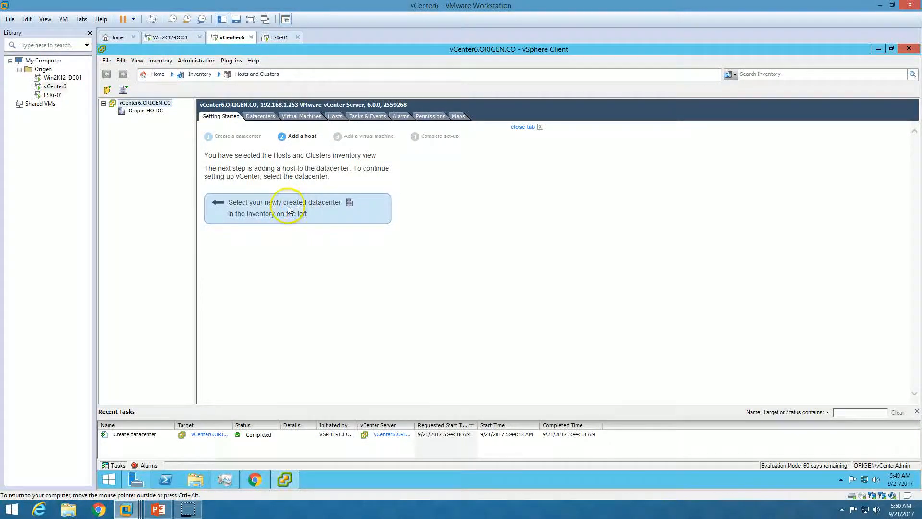
left_click(155, 113)
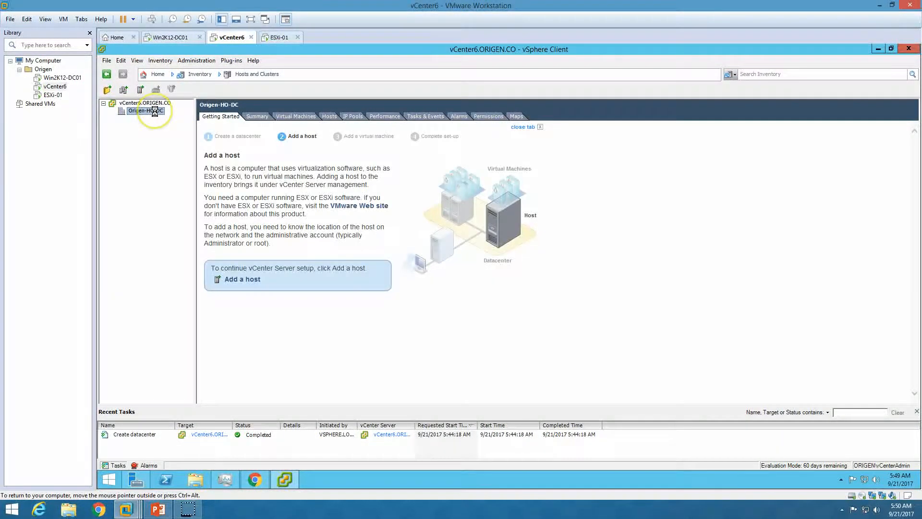
left_click(243, 279)
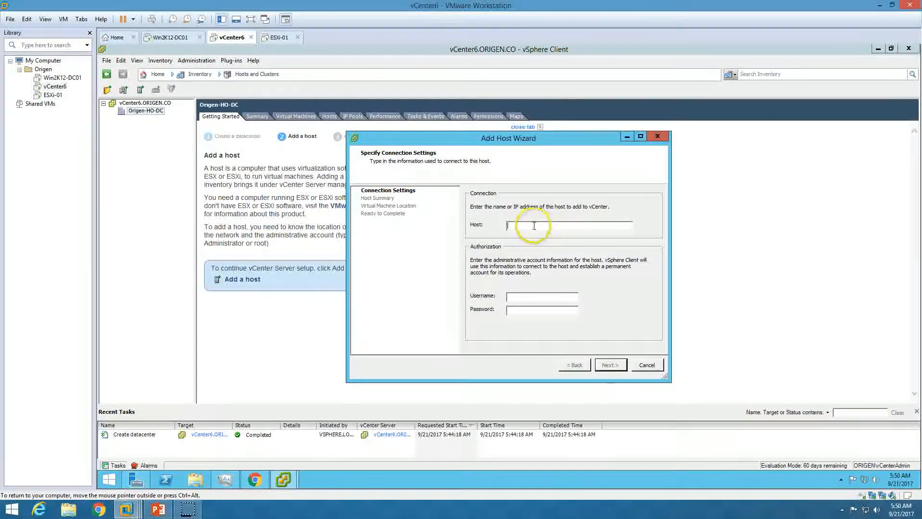
left_click(168, 38)
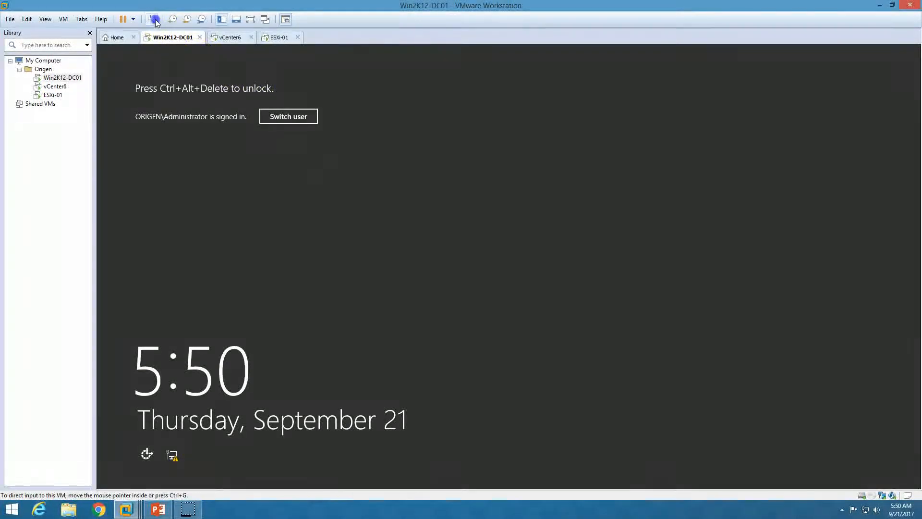
Unlock the Win2K12-DC01 server by entering the administrator password.
left_click(153, 20)
type("*******")
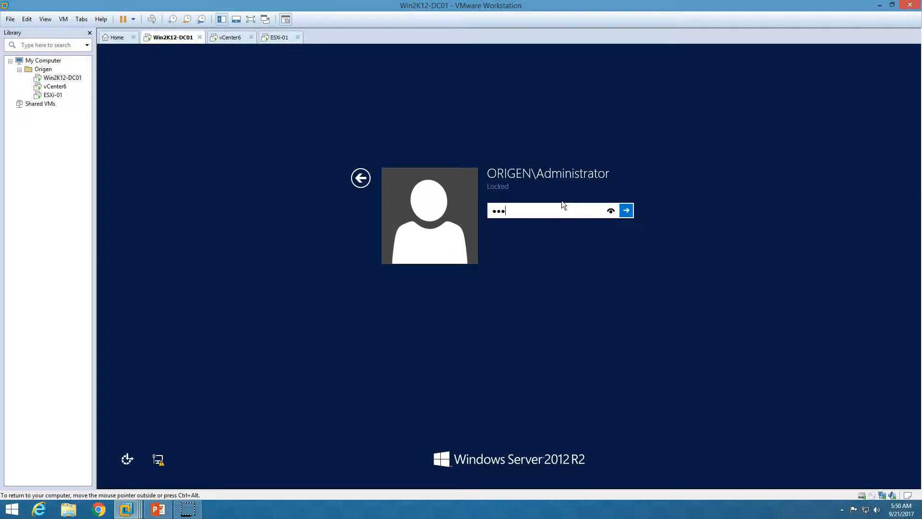
key("Return")
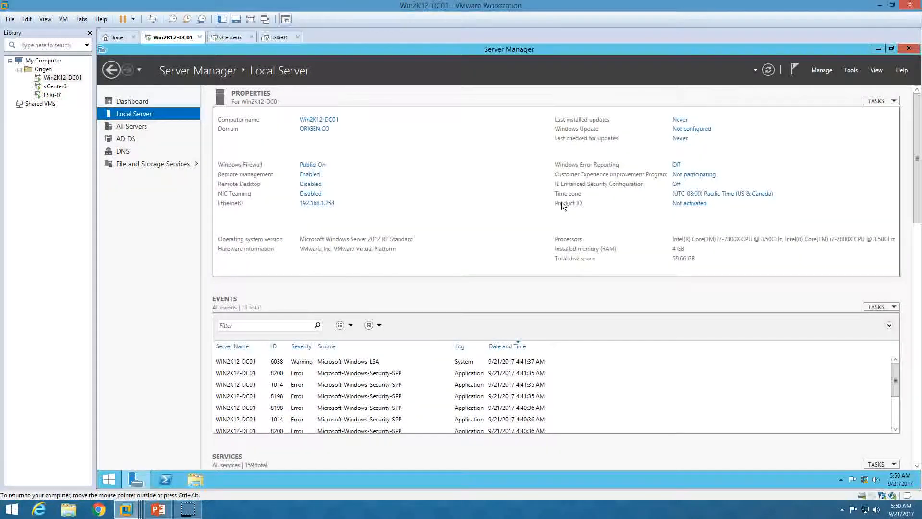
In DNS Manager, check the ESXi-01 host record in the ORIGEN.CO forward lookup zone.
left_click(850, 69)
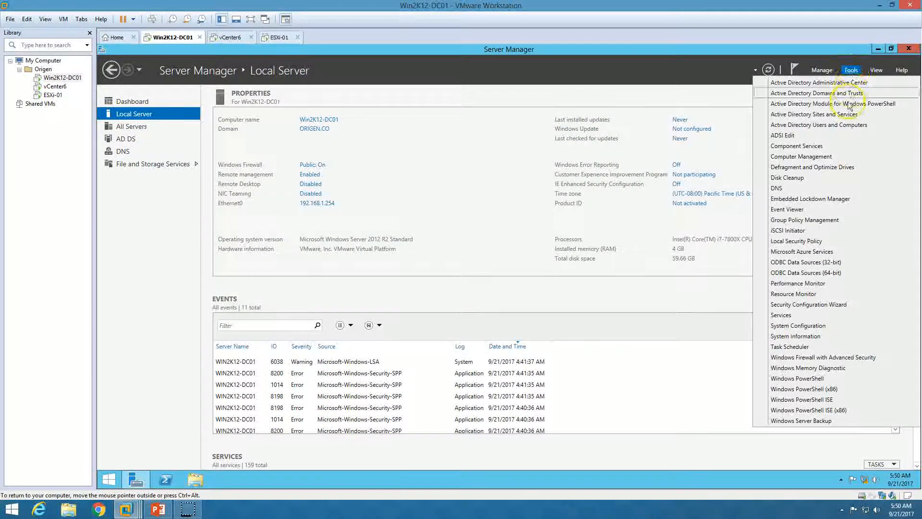
left_click(783, 187)
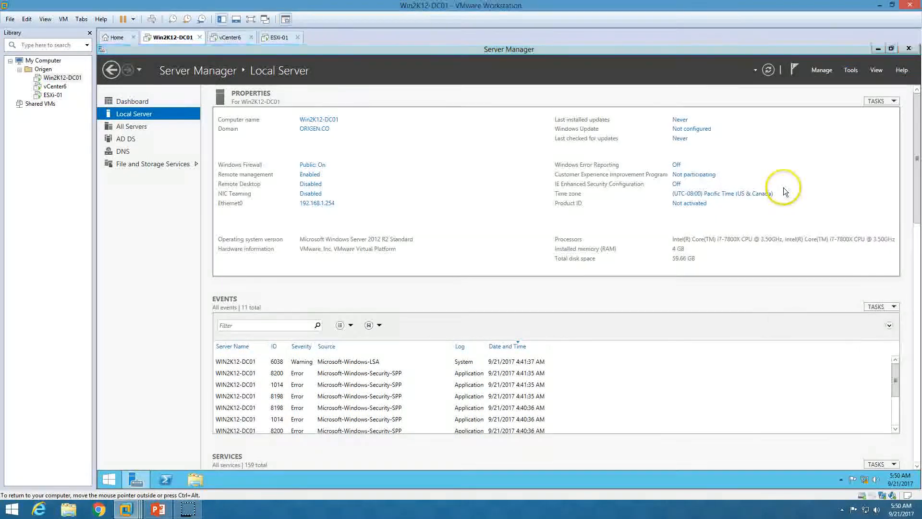
double_click(392, 74)
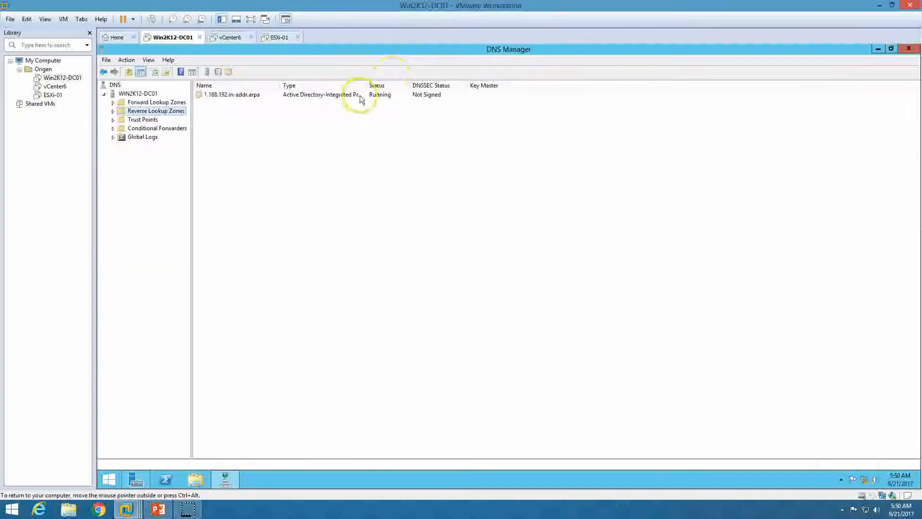
left_click(161, 102)
double_click(219, 103)
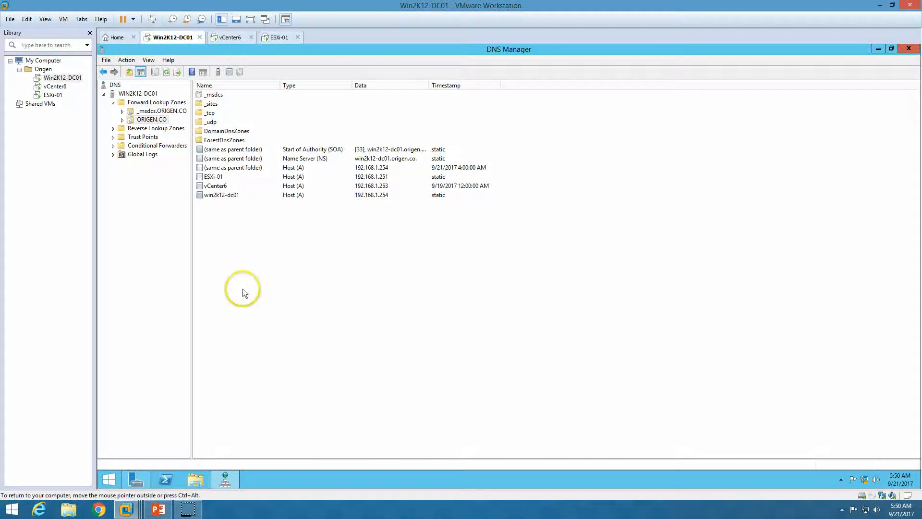
left_click(224, 177)
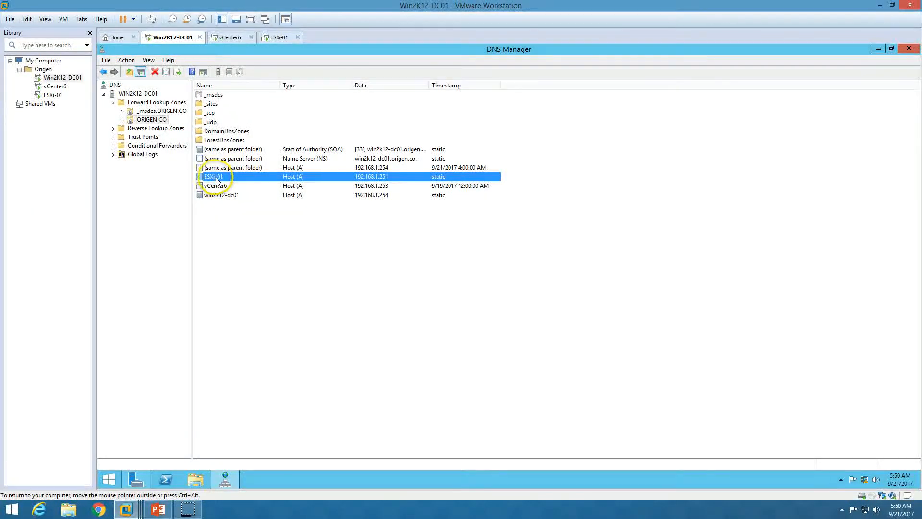
left_click(280, 38)
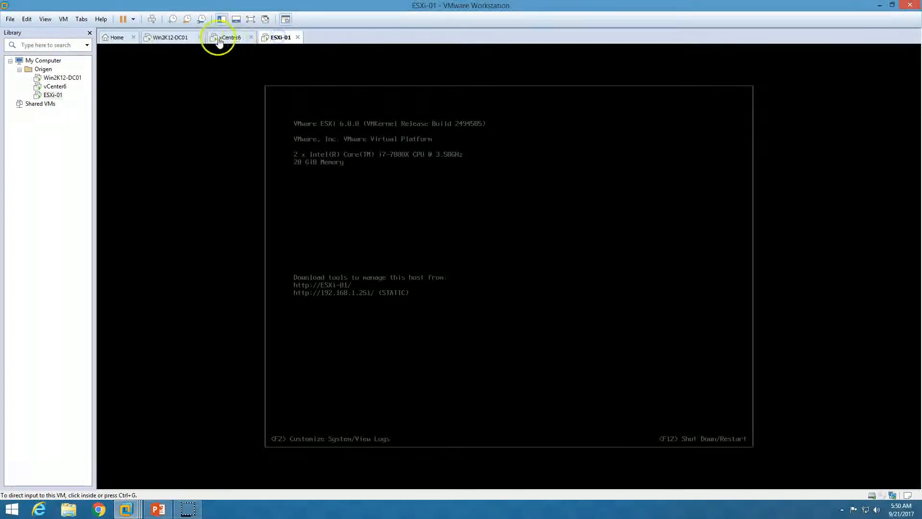
left_click(244, 42)
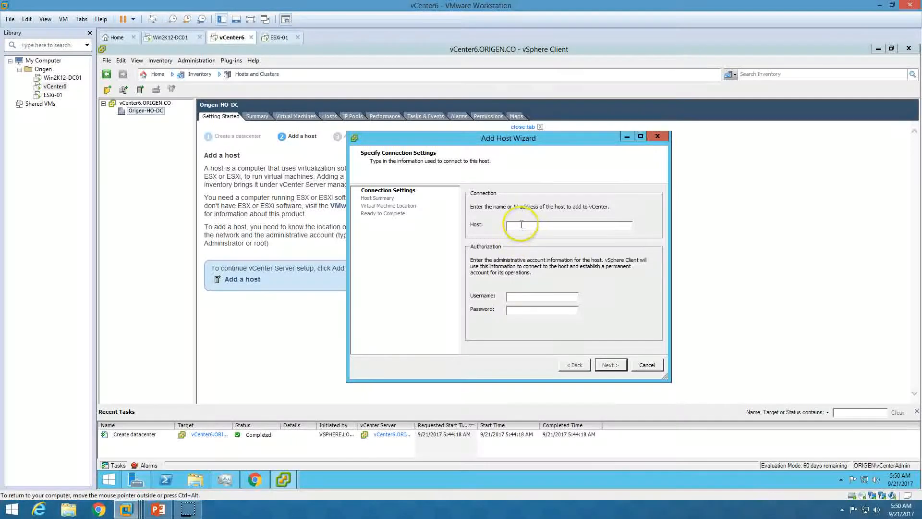
Enter host esxi-01 with the root username and password, then accept the certificate security alert.
type("esxi-01")
key("Tab")
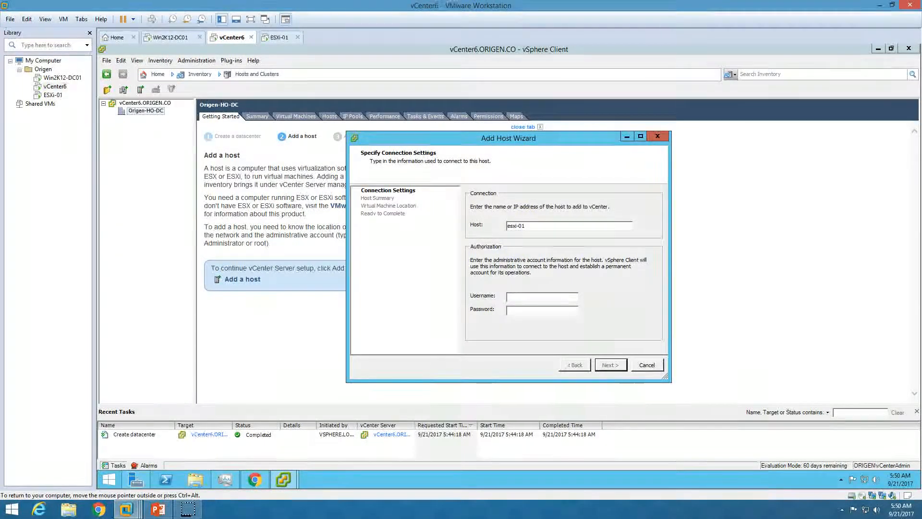
type("ROOT")
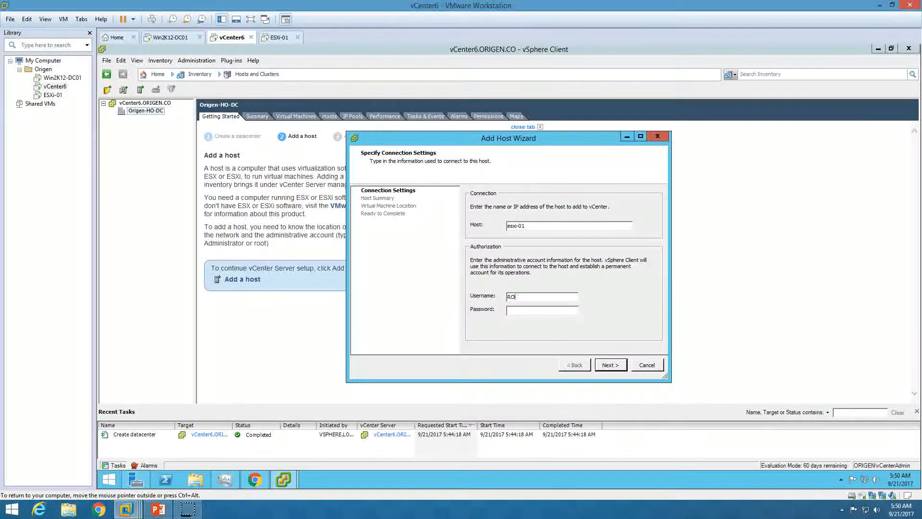
type("ro")
type("*******")
left_click(620, 364)
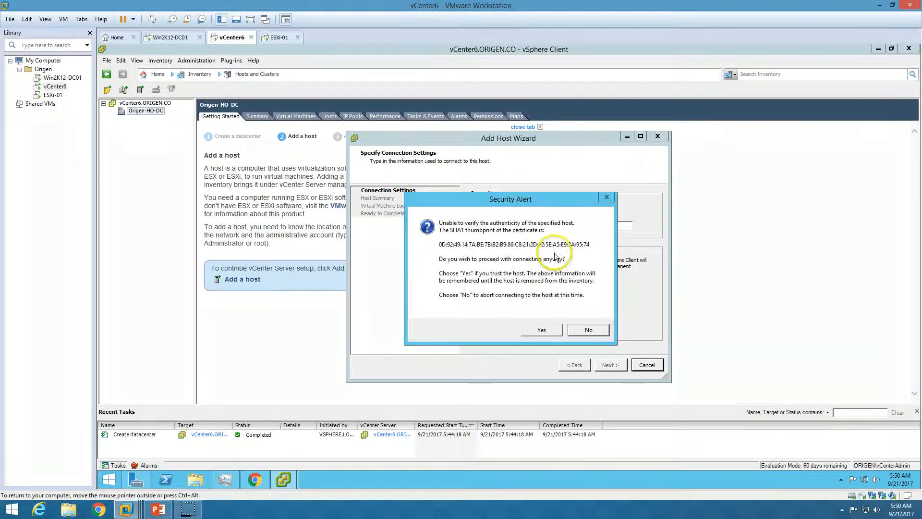
left_click(543, 330)
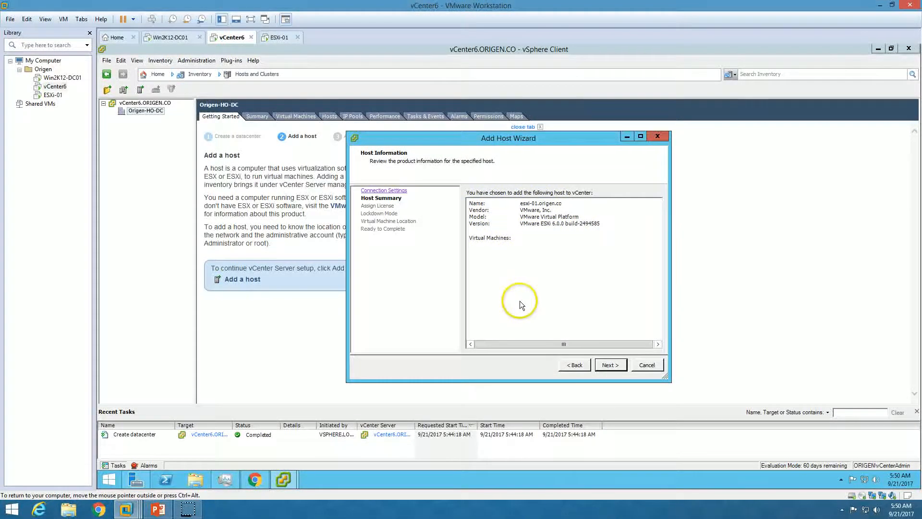
Complete the wizard keeping Evaluation Mode licensing and placing VMs in Origen-HO-DC.
left_click(616, 366)
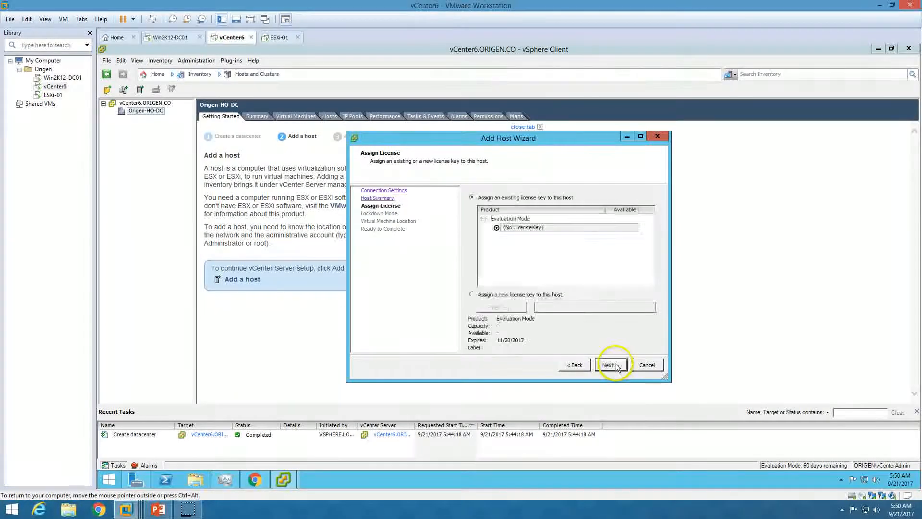
left_click(486, 295)
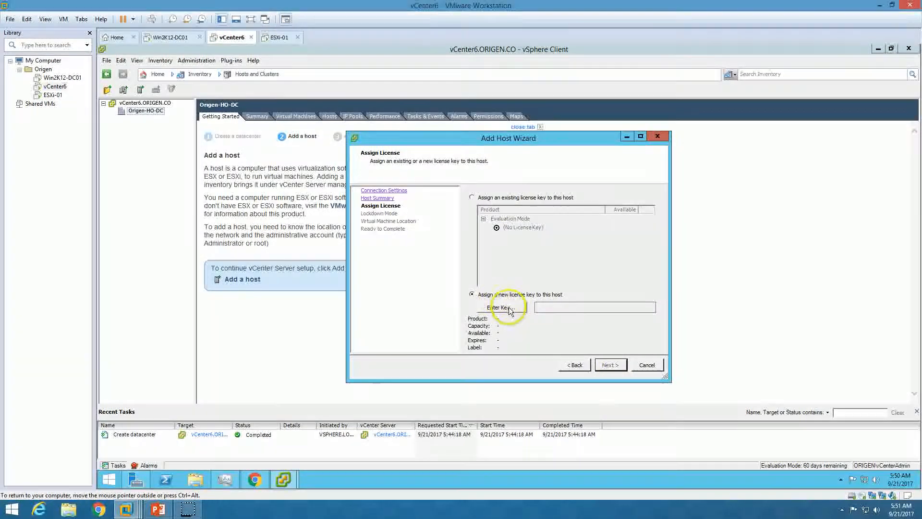
left_click(509, 310)
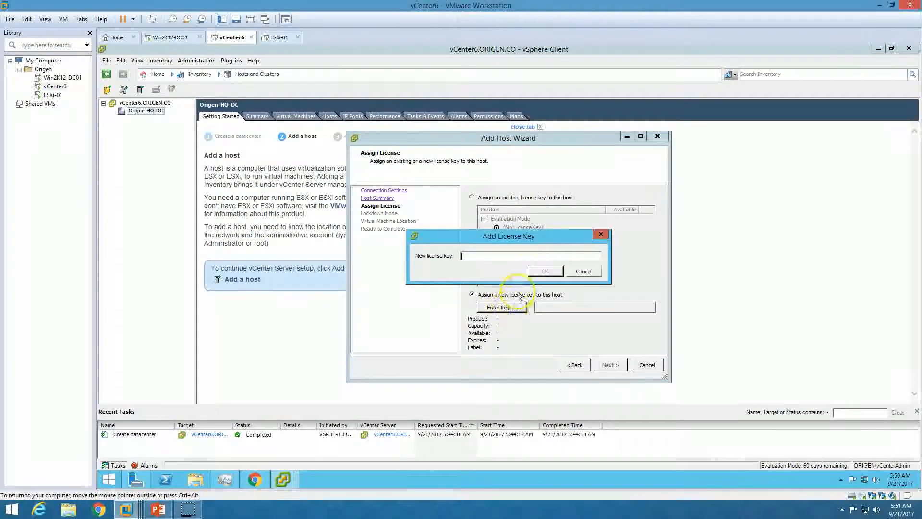
left_click(584, 271)
left_click(502, 198)
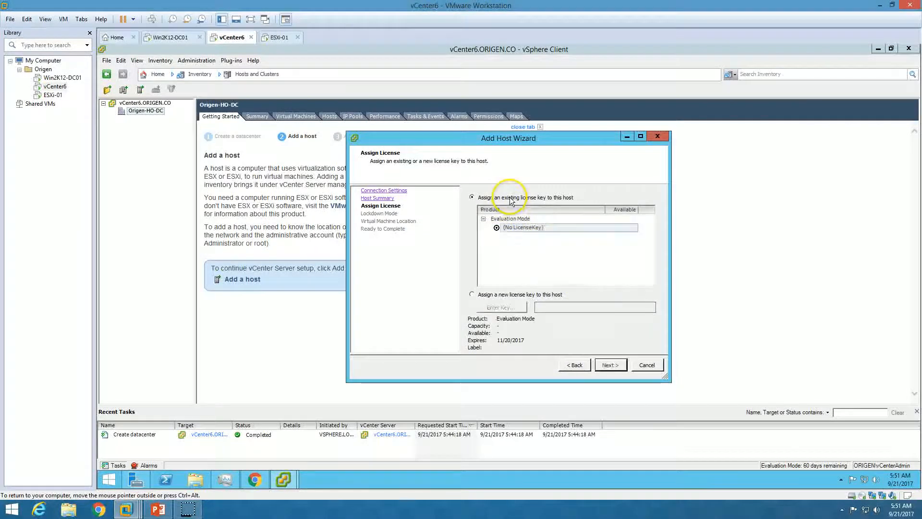
left_click(615, 368)
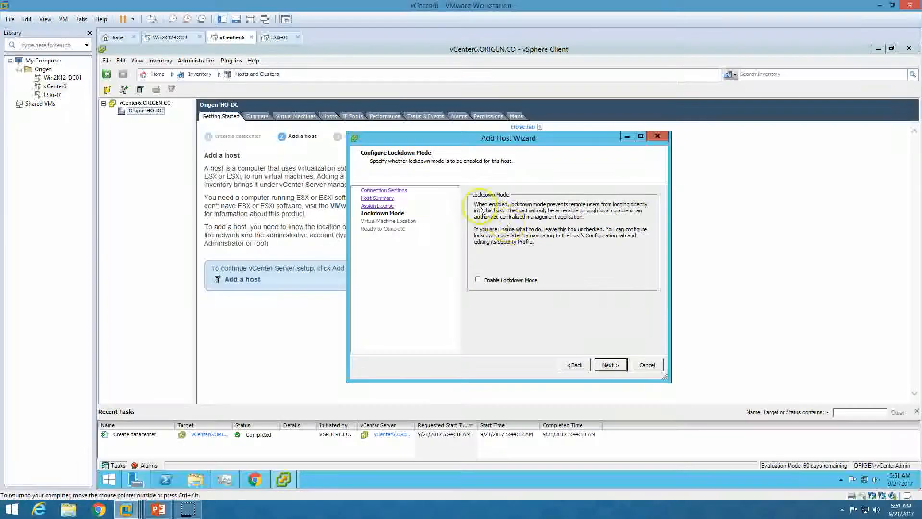
left_click(522, 283)
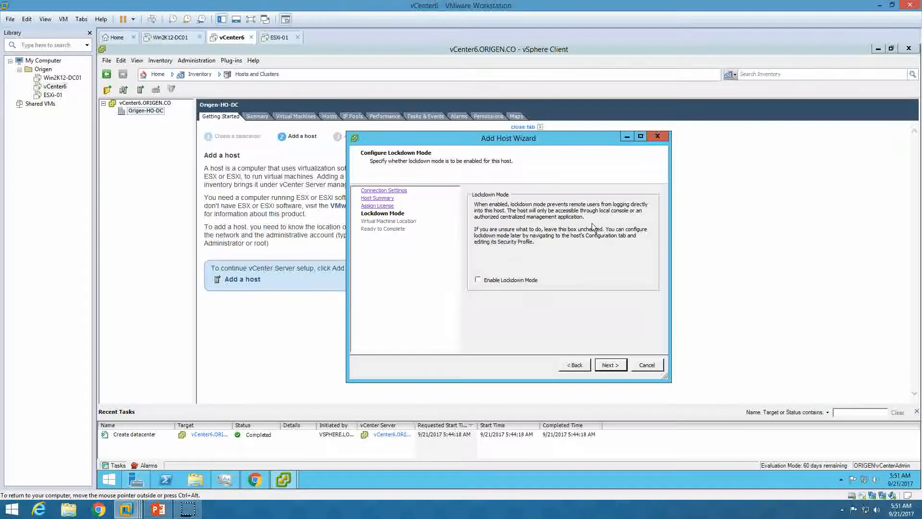
left_click(610, 365)
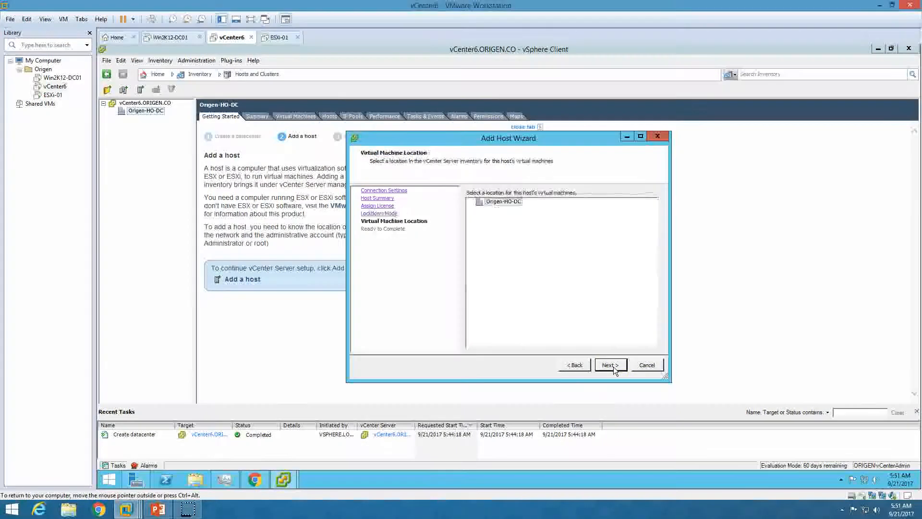
left_click(501, 203)
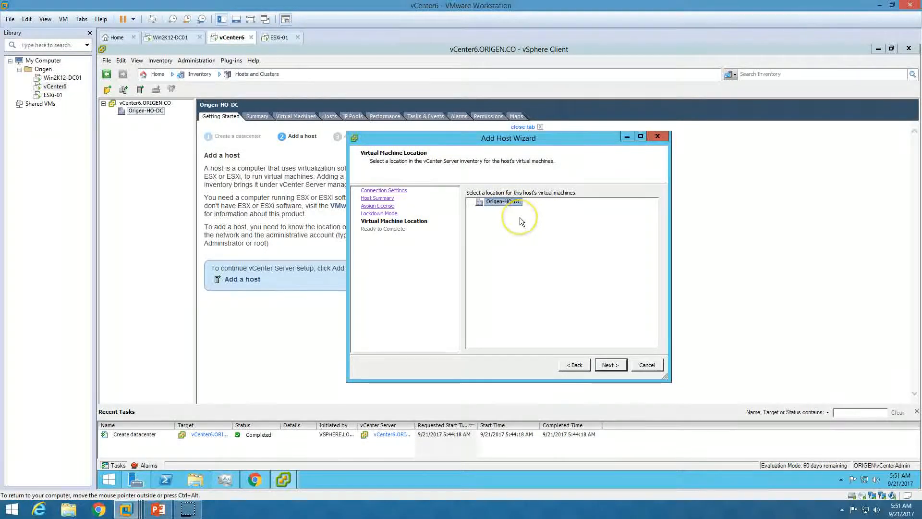
left_click(612, 365)
left_click(610, 364)
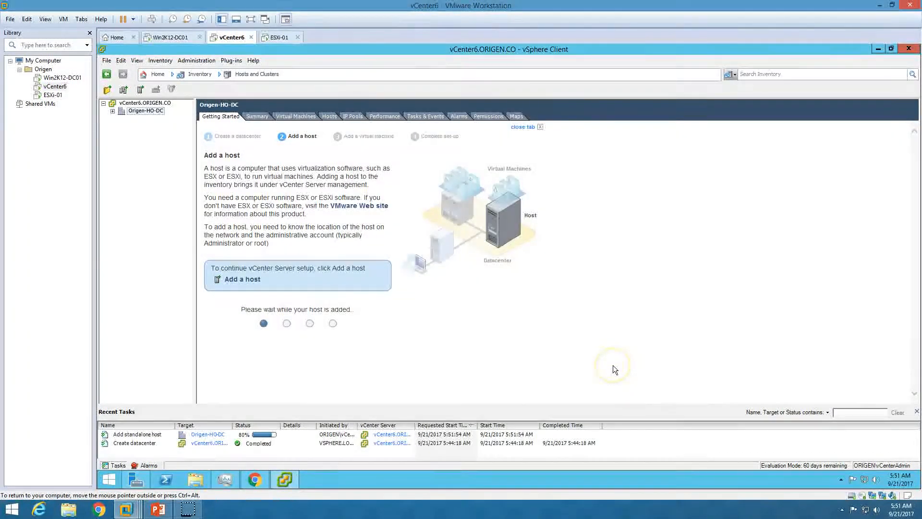
Expand Origen-HO-DC, check the Add standalone host task, and select esxi-01.origen.co.
left_click(104, 103)
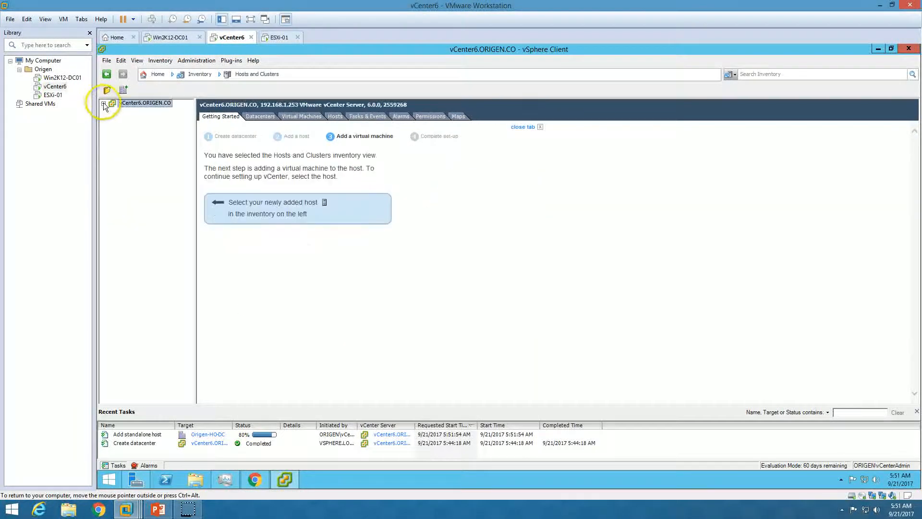
left_click(113, 111)
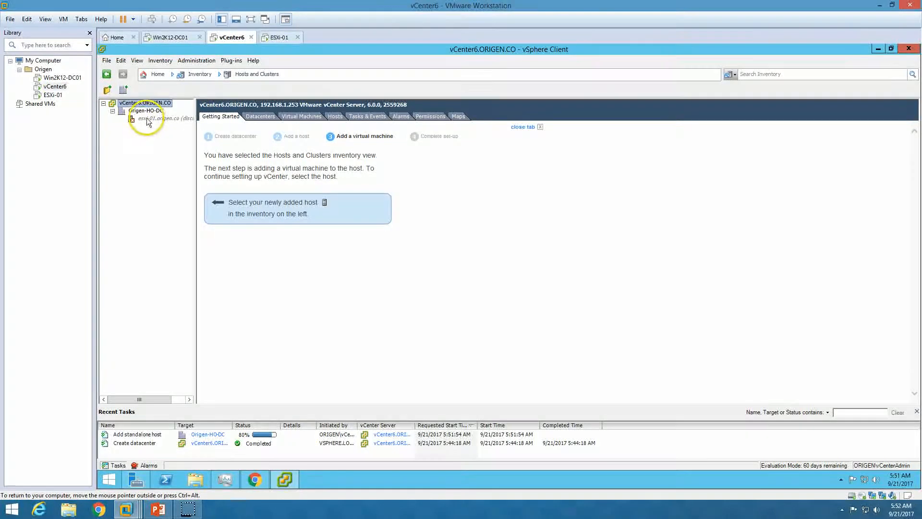
left_click(316, 435)
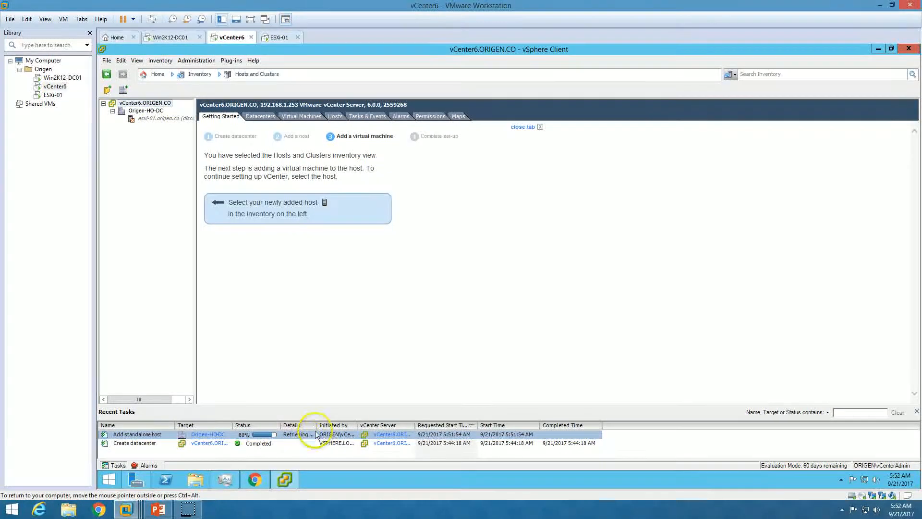
left_click_drag(318, 427, 350, 425)
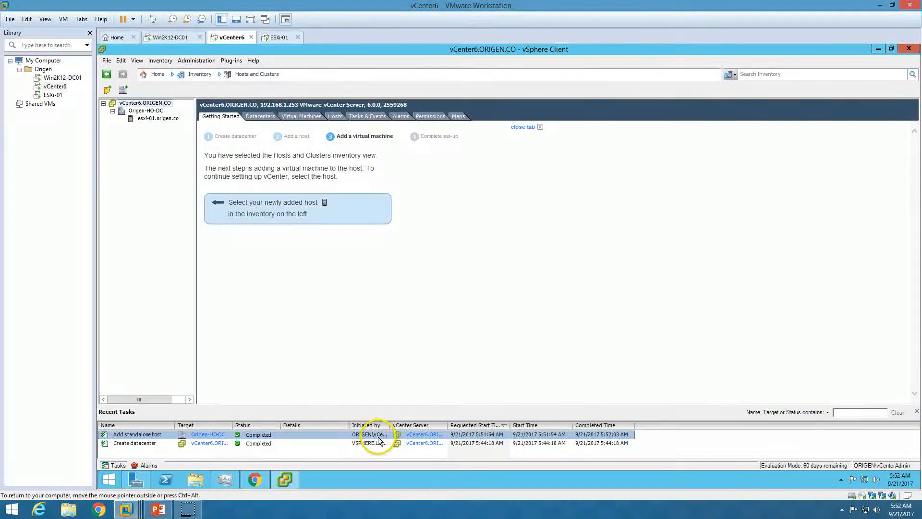
left_click(163, 119)
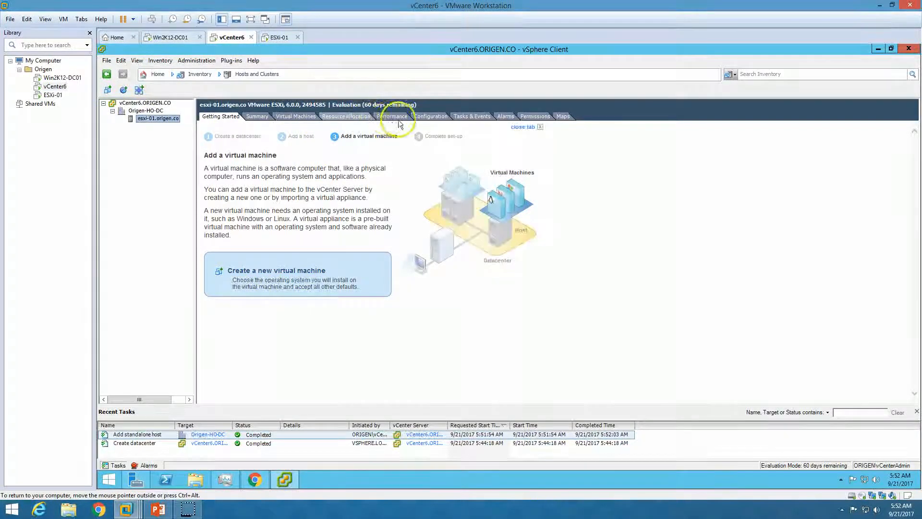
Rename the host's datastore1 to ESXi-01-Local in Configuration > Storage.
left_click(425, 117)
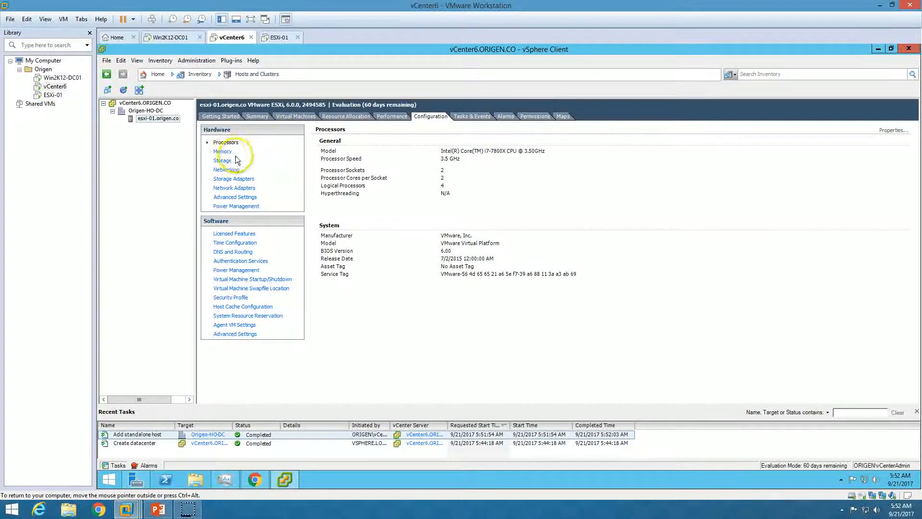
left_click(223, 160)
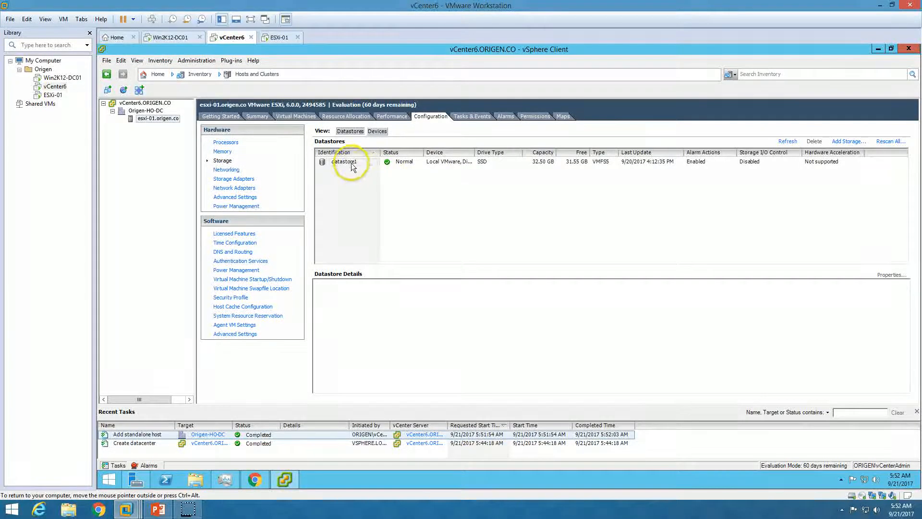
left_click(350, 162)
right_click(351, 163)
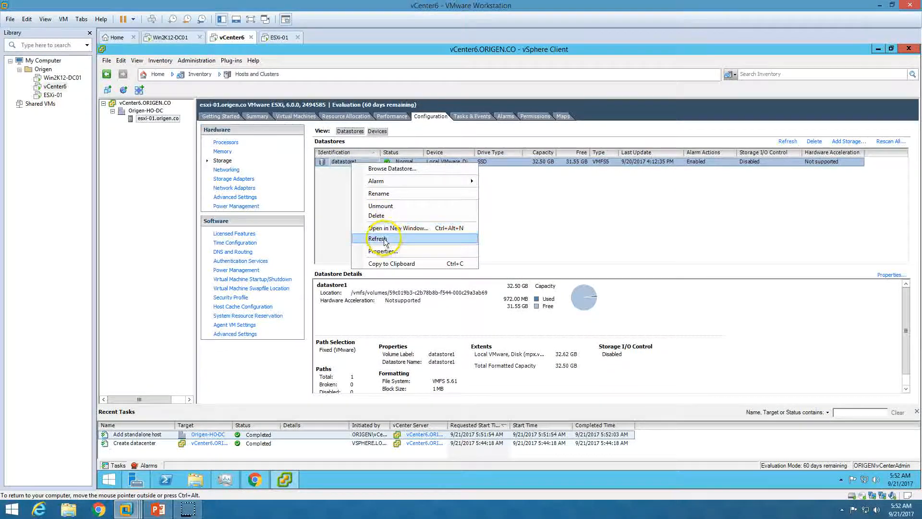
left_click(380, 194)
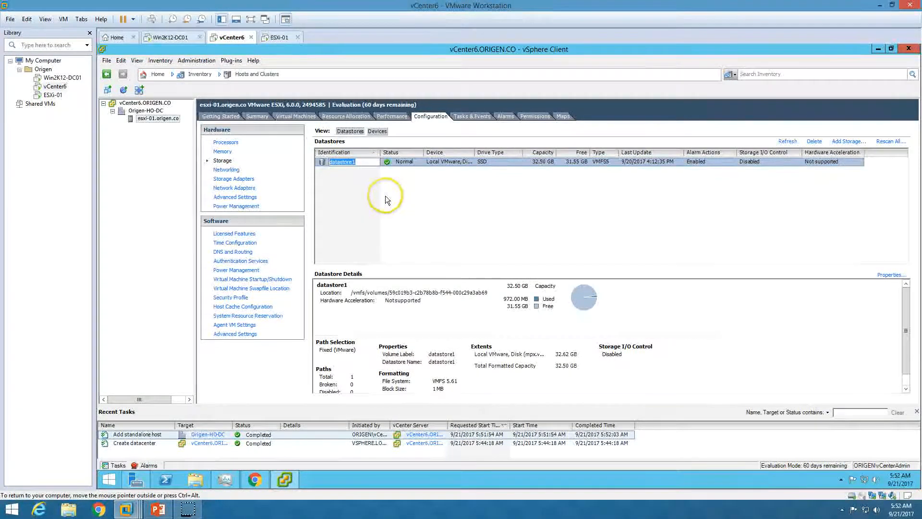
type("Es")
key("BackSpace")
type("SXi")
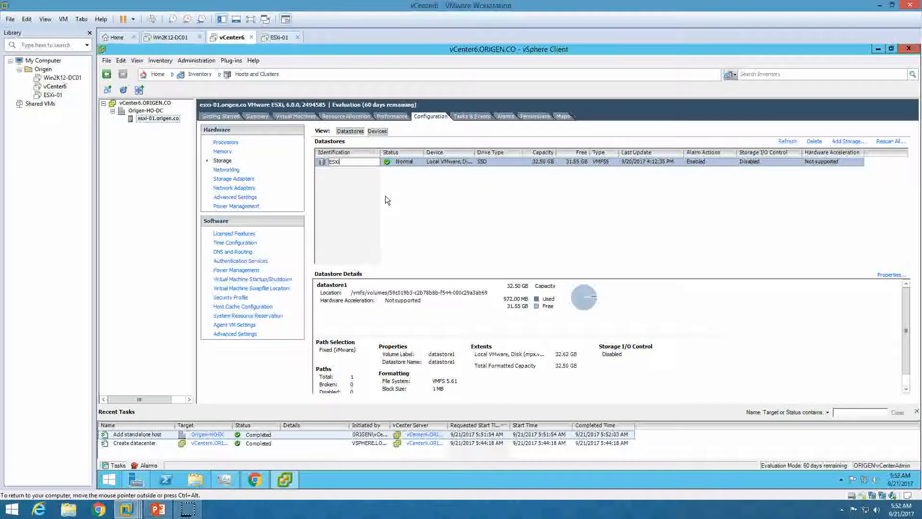
type("-01")
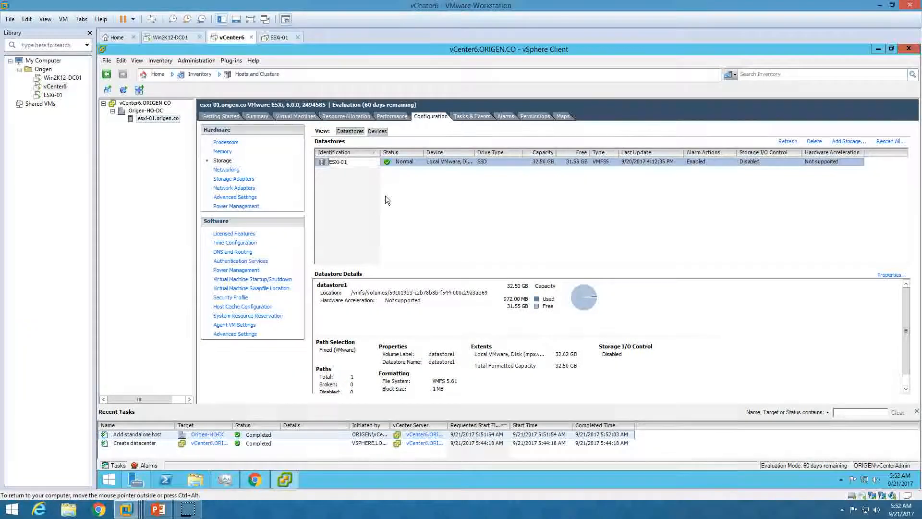
type("-Local")
left_click(416, 233)
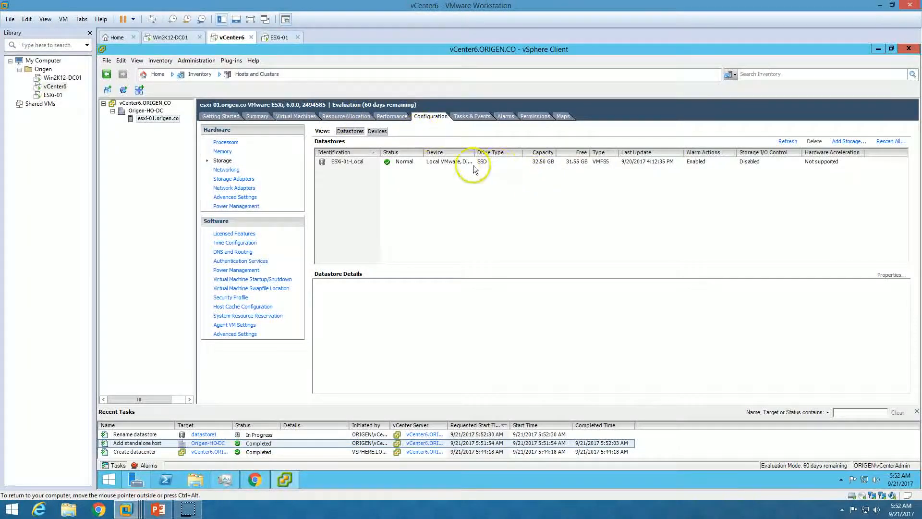
Widen the Device column, check the ESXi-01-Local details, and show the host's Getting Started page.
double_click(474, 152)
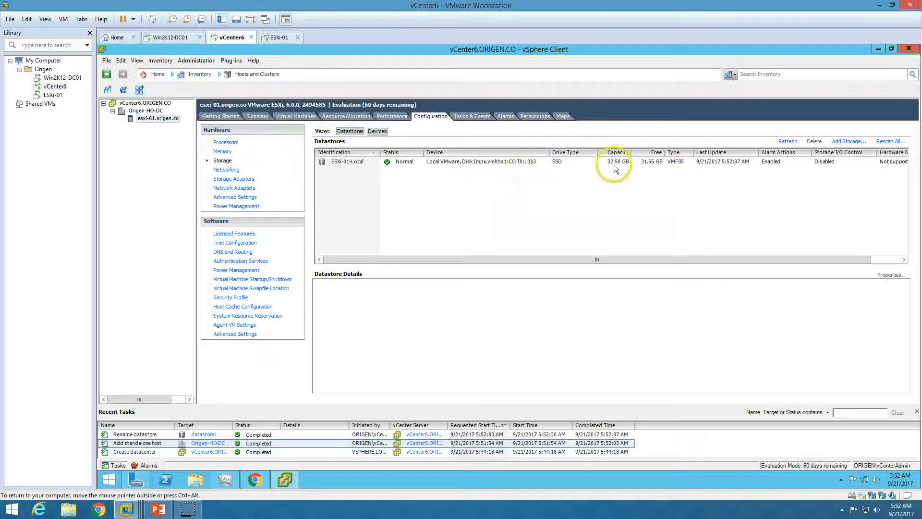
left_click(636, 163)
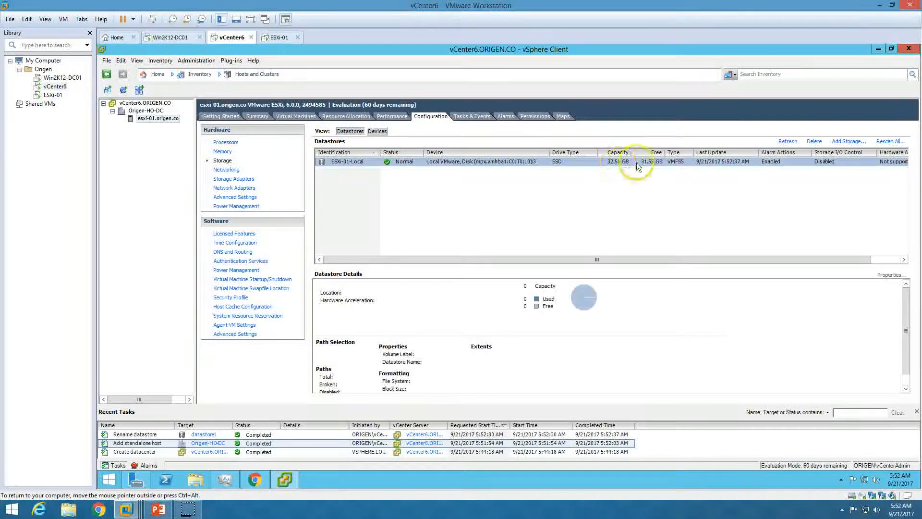
left_click(710, 190)
left_click(224, 120)
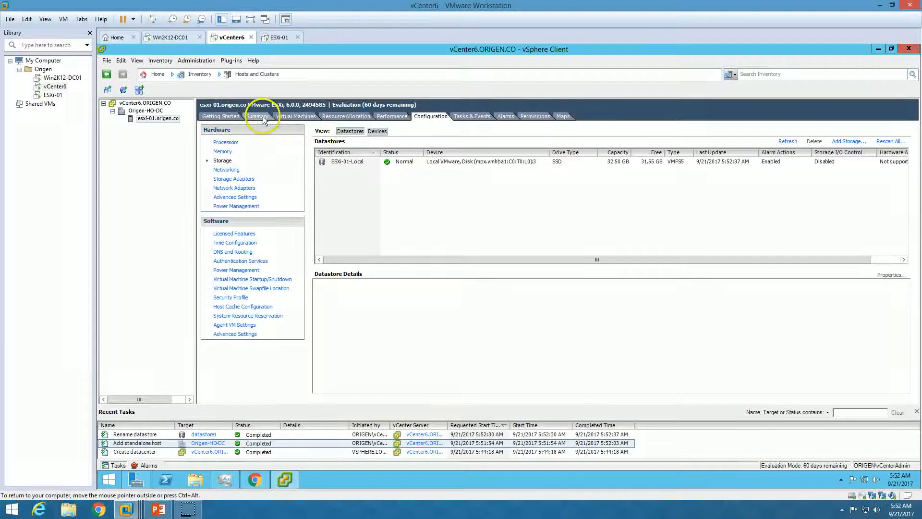
left_click(157, 509)
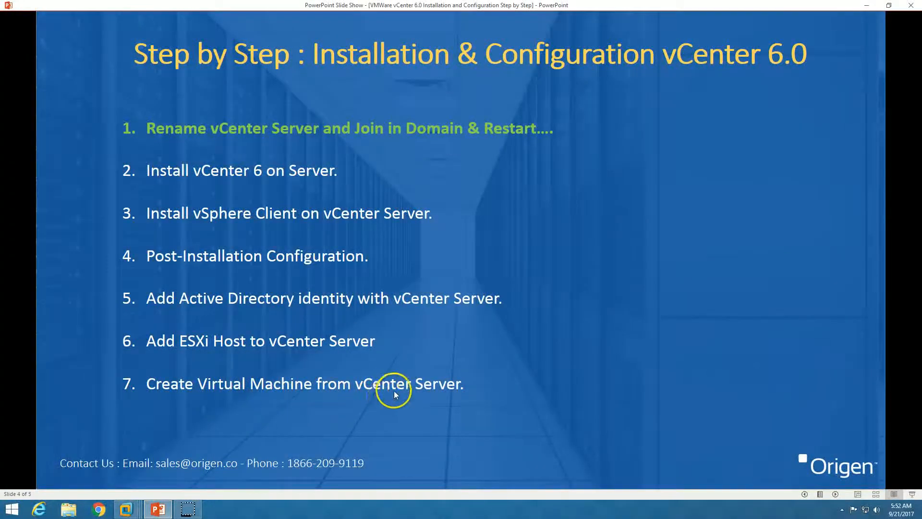
left_click(158, 509)
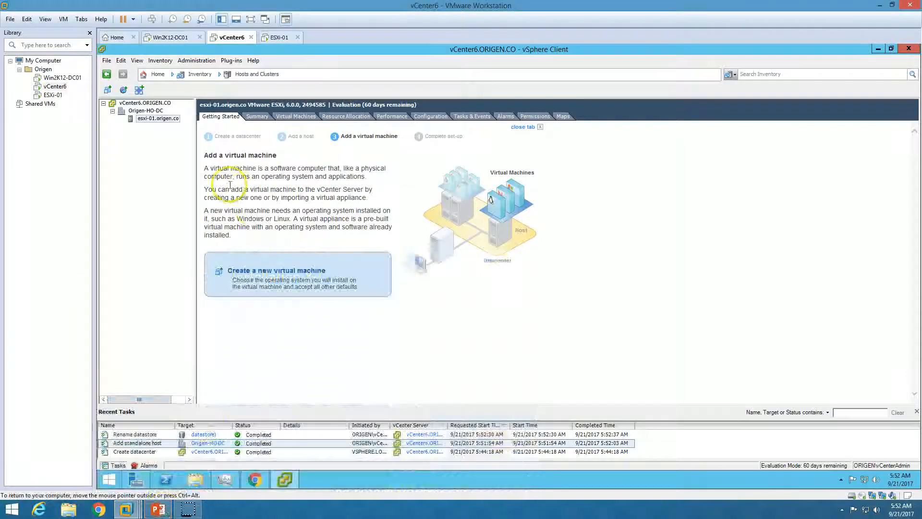
Start a typical new virtual machine named Demo, stored on ESXi-01-Local.
left_click(271, 272)
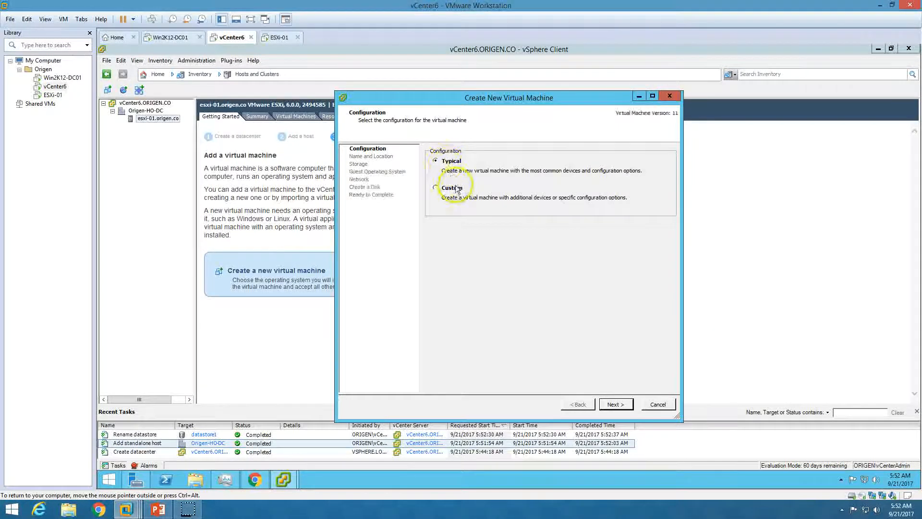
left_click(615, 404)
type("Deom")
key("BackSpace")
key("BackSpace")
type("mo")
left_click(624, 406)
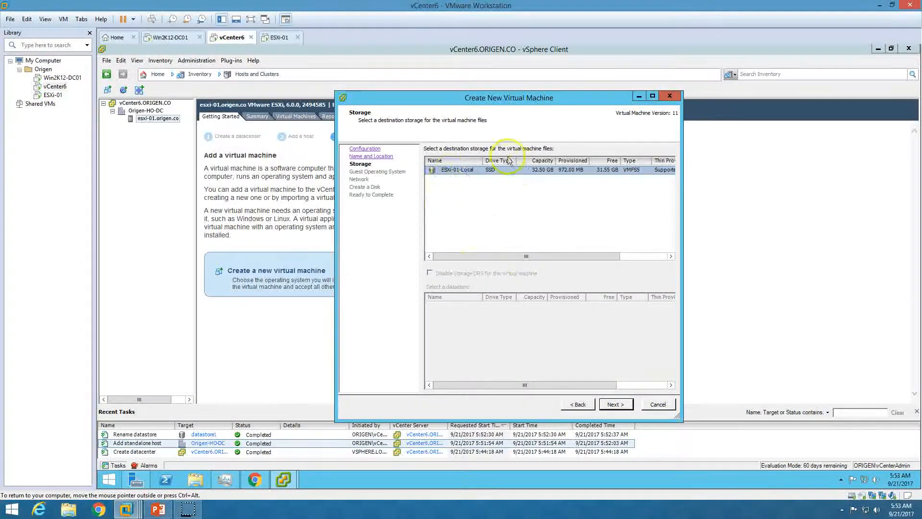
left_click(624, 405)
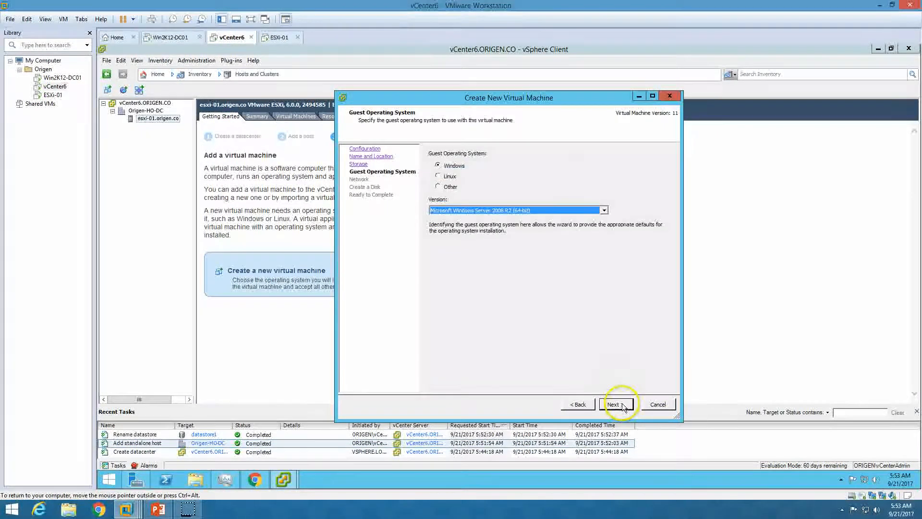
Set the guest OS to Linux, Red Hat Enterprise Linux 7 (64-bit).
left_click(444, 176)
left_click(508, 211)
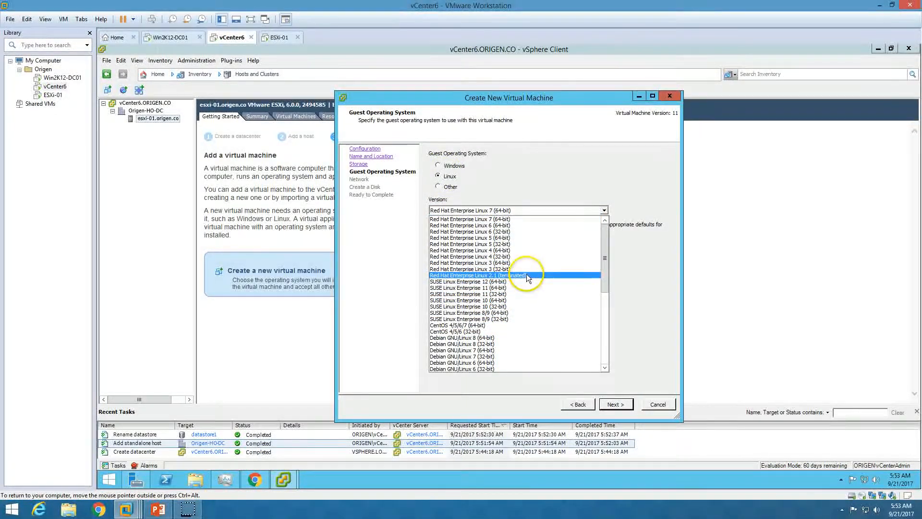
left_click(525, 220)
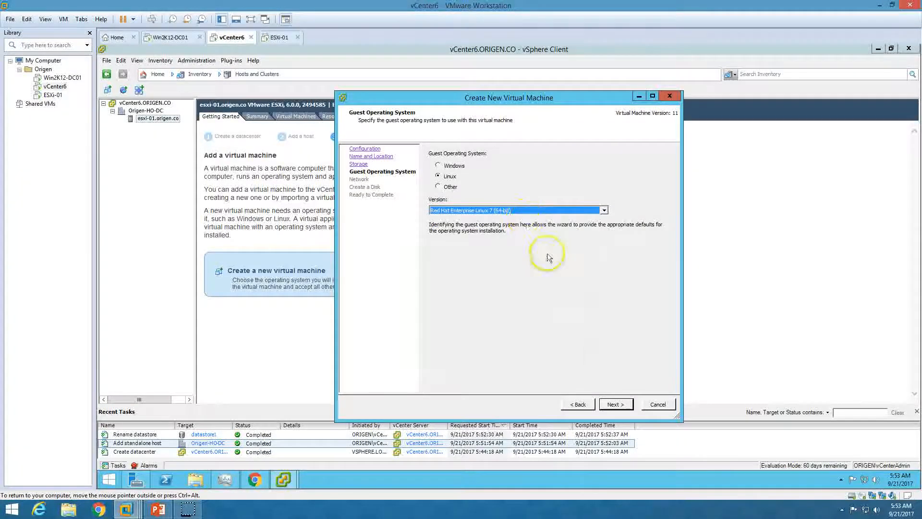
left_click(615, 404)
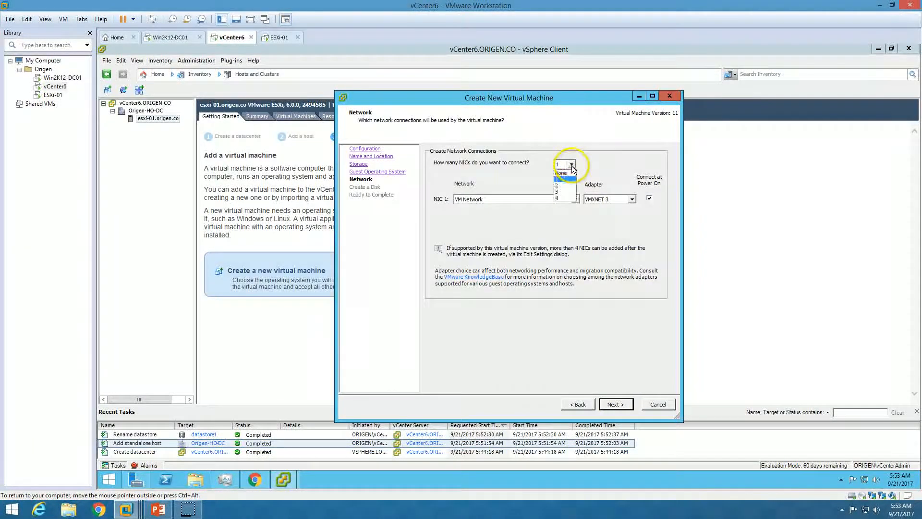
Give the Demo VM one network card of adapter type VMXNET 3.
left_click(564, 185)
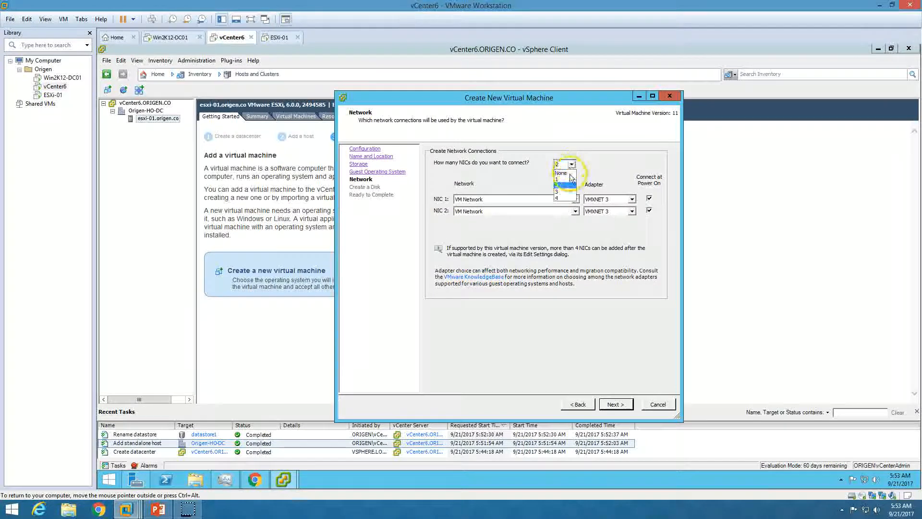
left_click(558, 197)
left_click(568, 164)
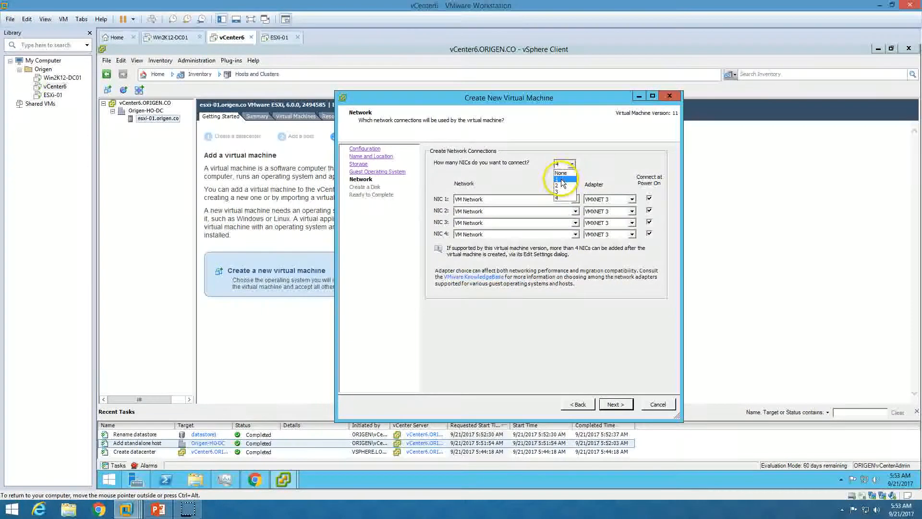
left_click(563, 180)
left_click(616, 405)
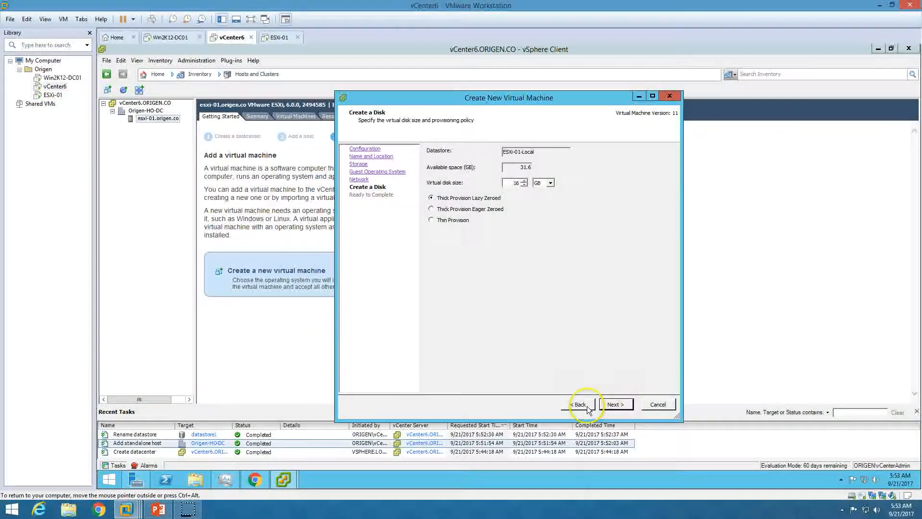
left_click(579, 405)
left_click(632, 198)
left_click(622, 220)
left_click(619, 199)
left_click(619, 220)
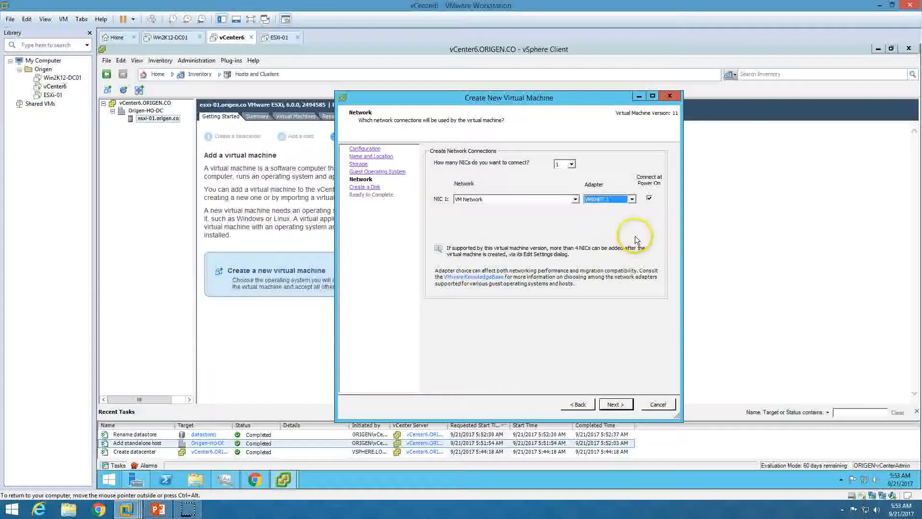
left_click(615, 404)
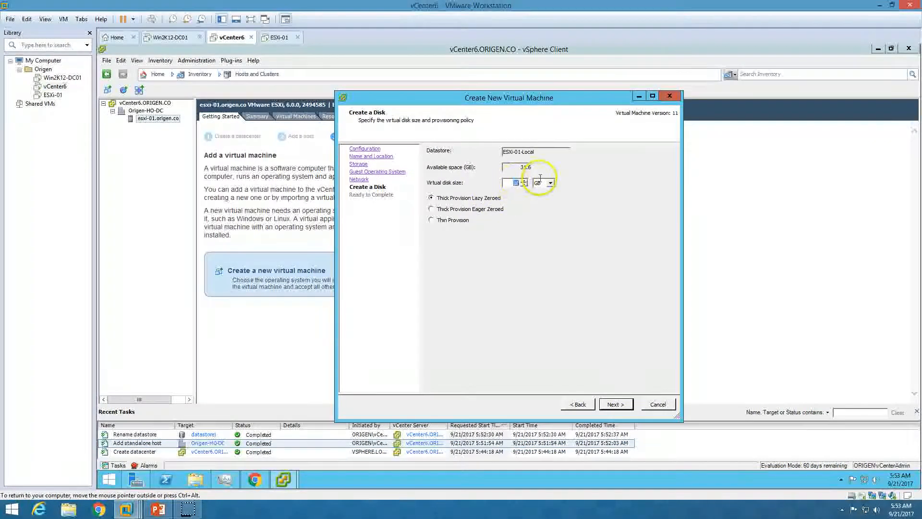
Keep the 16 GB disk, set one socket with two cores per socket, and create the VM.
left_click(616, 404)
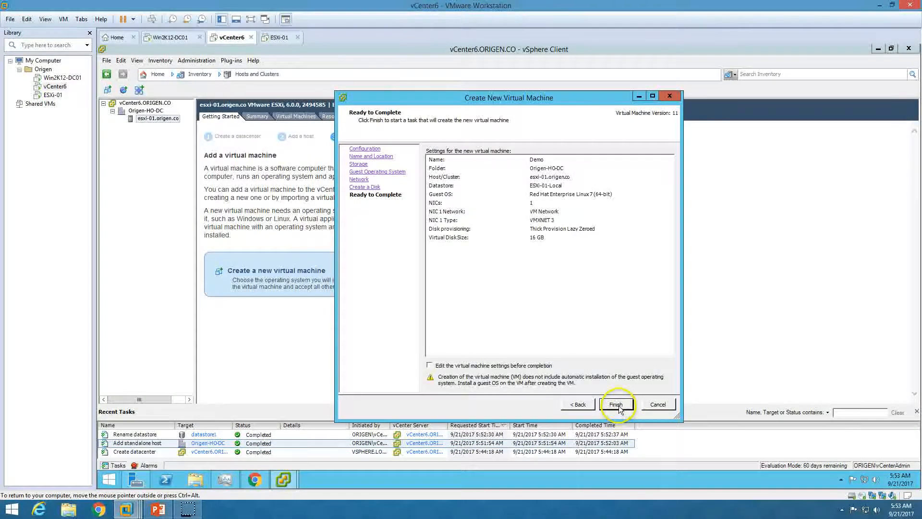
left_click(531, 366)
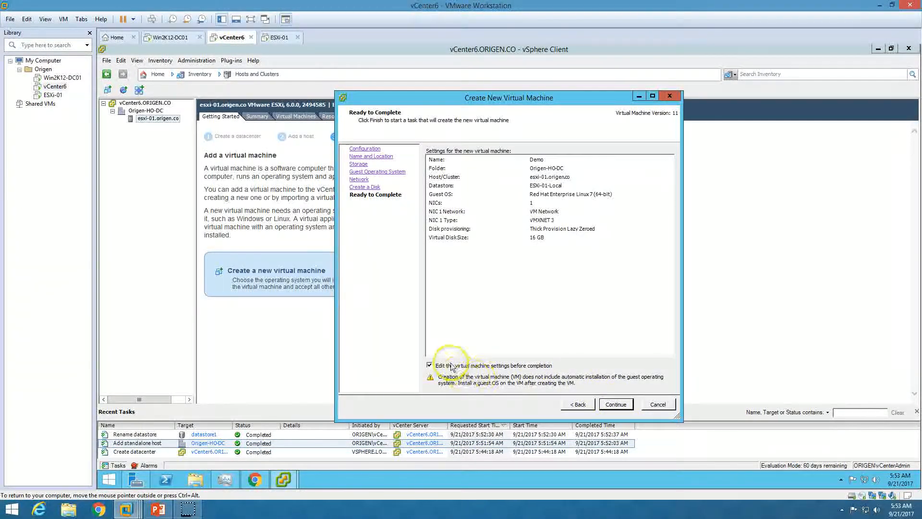
left_click(616, 405)
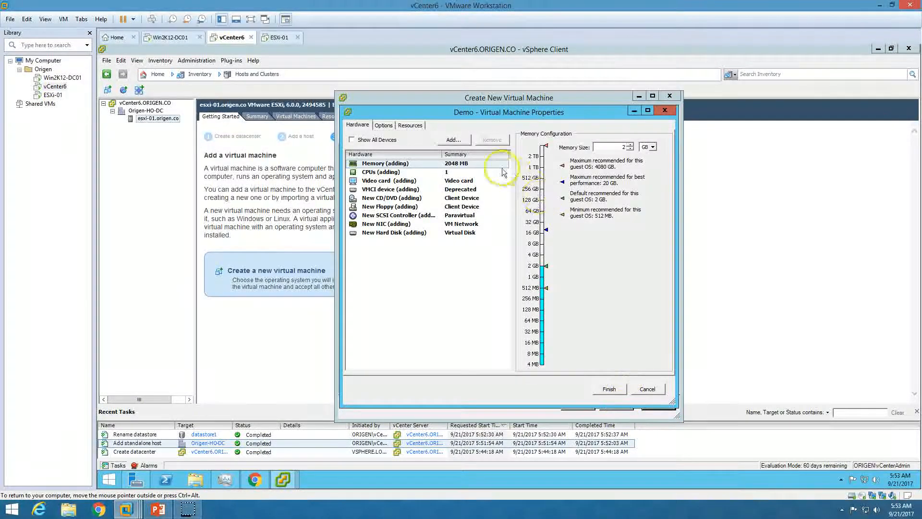
left_click(451, 172)
left_click(628, 139)
left_click(626, 151)
left_click(627, 154)
left_click(630, 169)
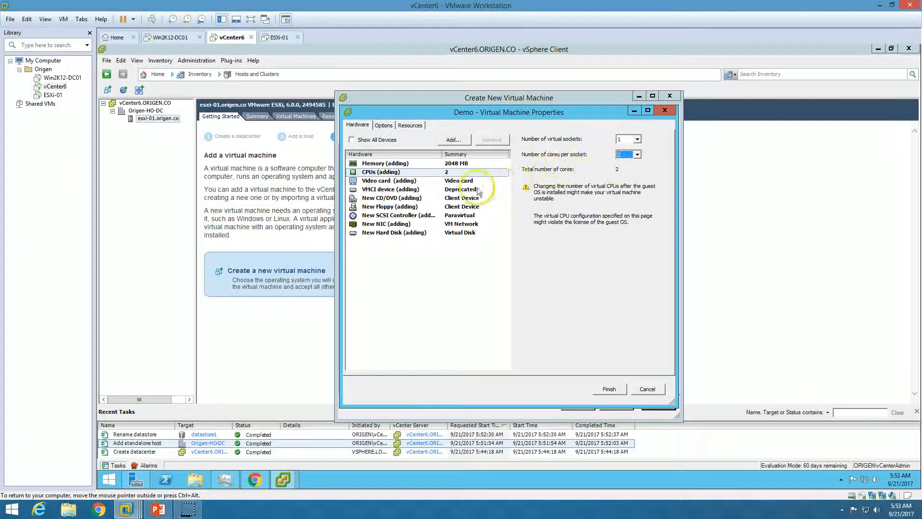
left_click(459, 181)
left_click(465, 207)
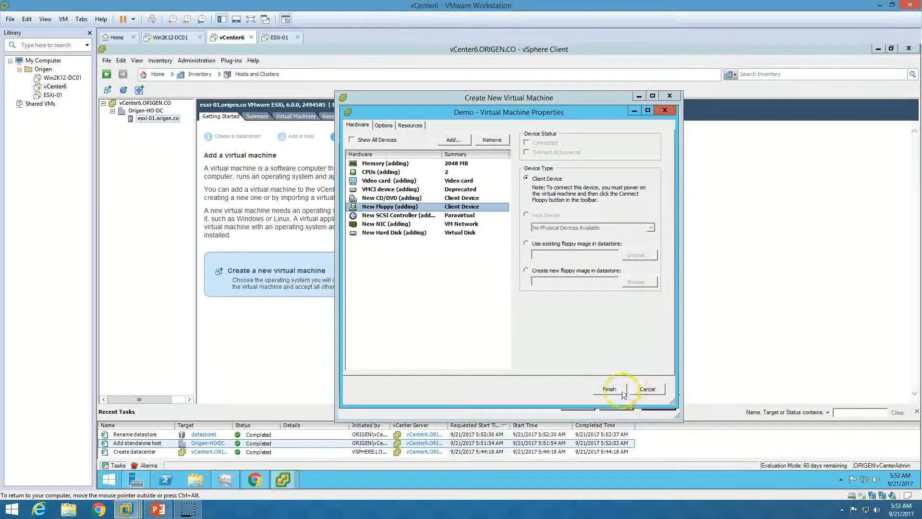
left_click(609, 388)
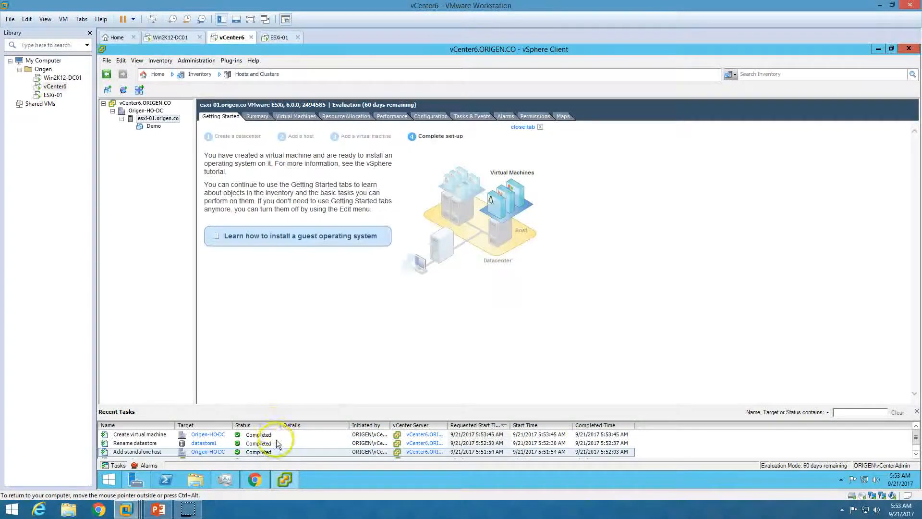
Power on the Demo VM and open its console.
left_click(278, 434)
left_click(154, 127)
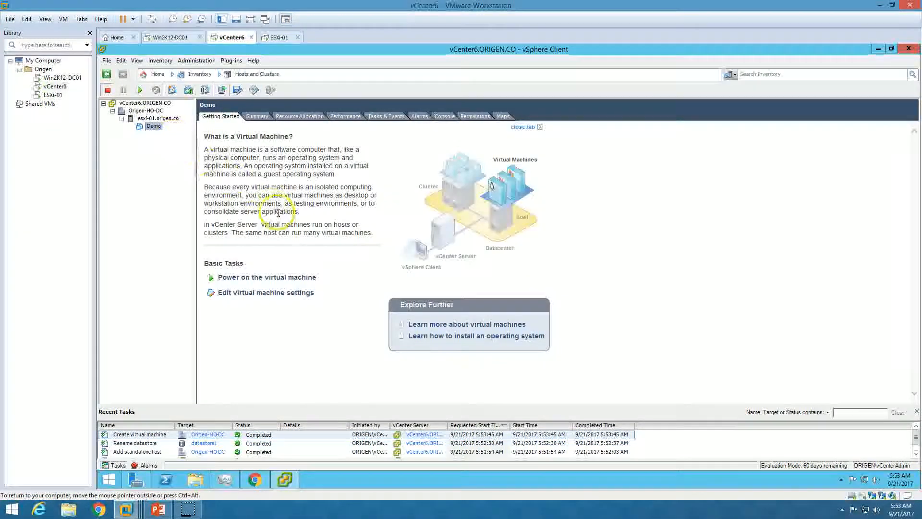
left_click(290, 279)
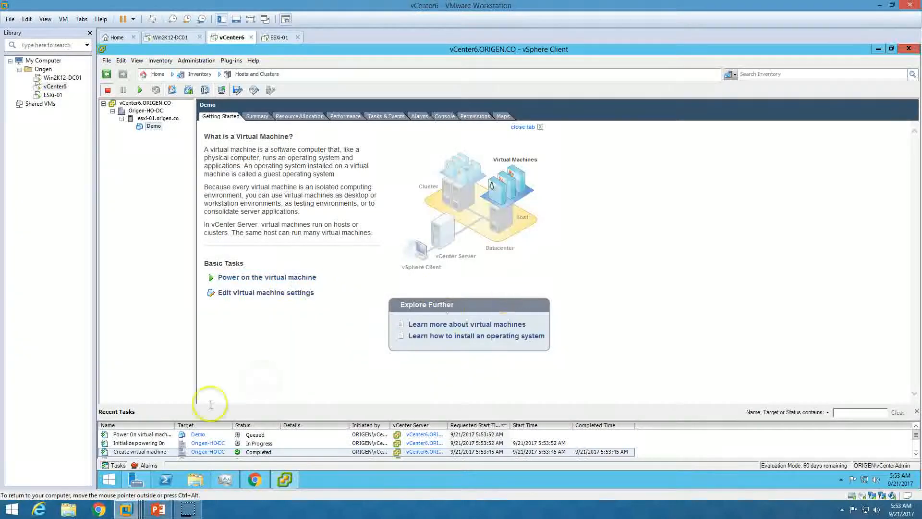
left_click(261, 434)
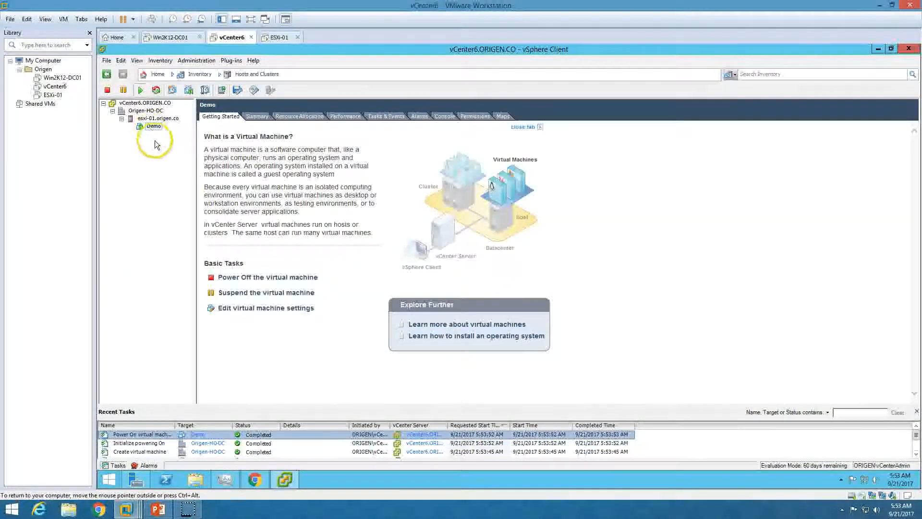
right_click(152, 125)
left_click(190, 161)
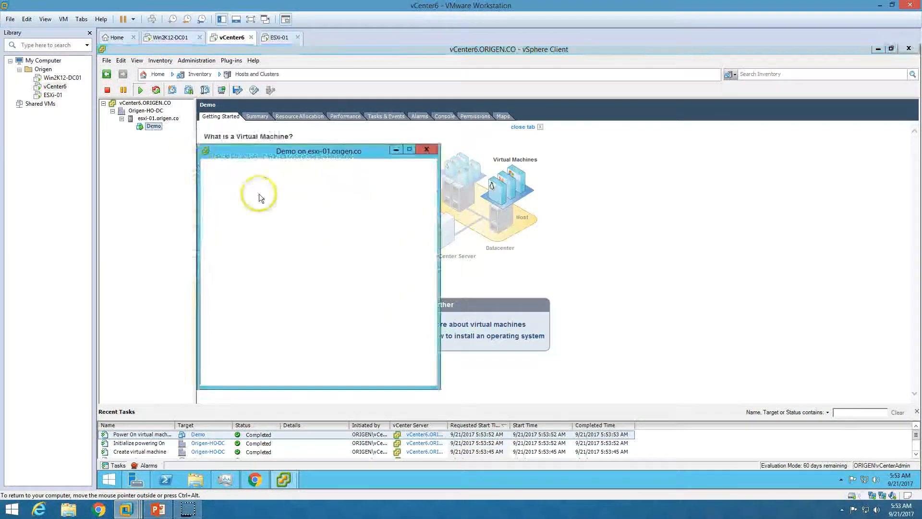
Move the console window aside and advance the slide show to the final contact slide.
left_click_drag(365, 151, 432, 118)
left_click(160, 508)
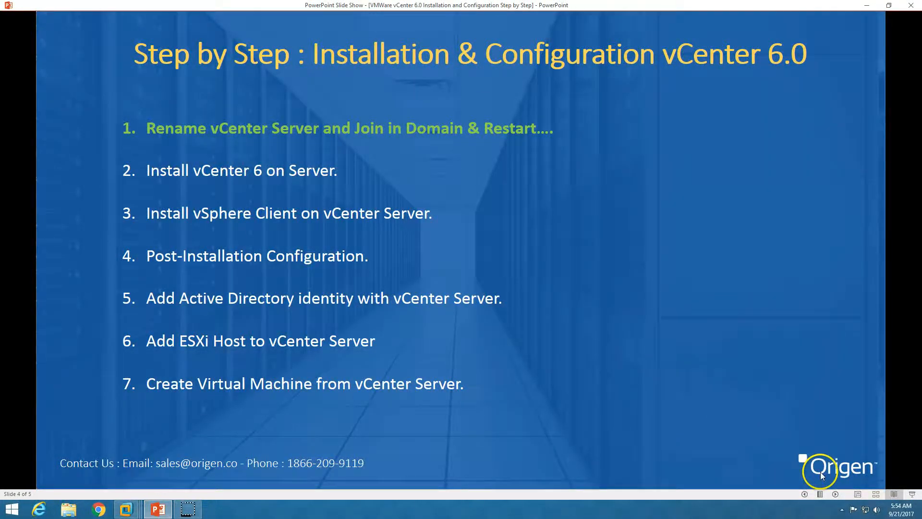
left_click(838, 495)
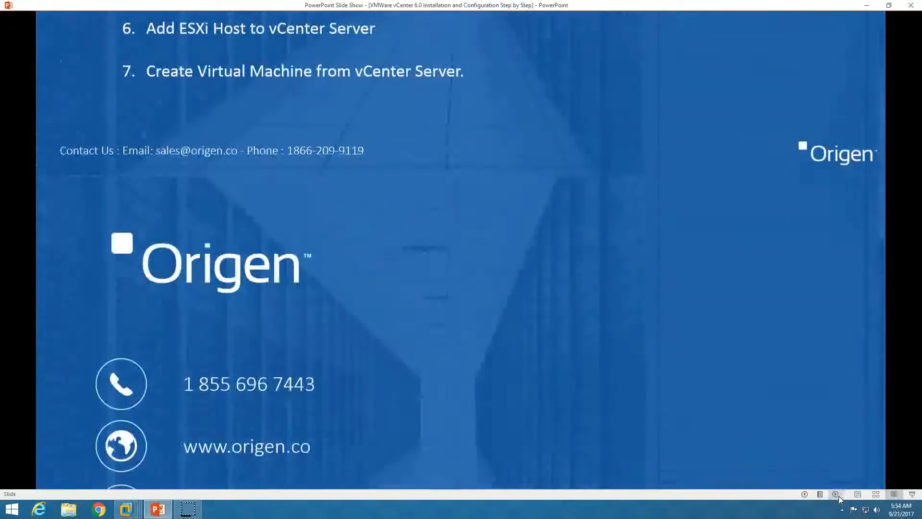